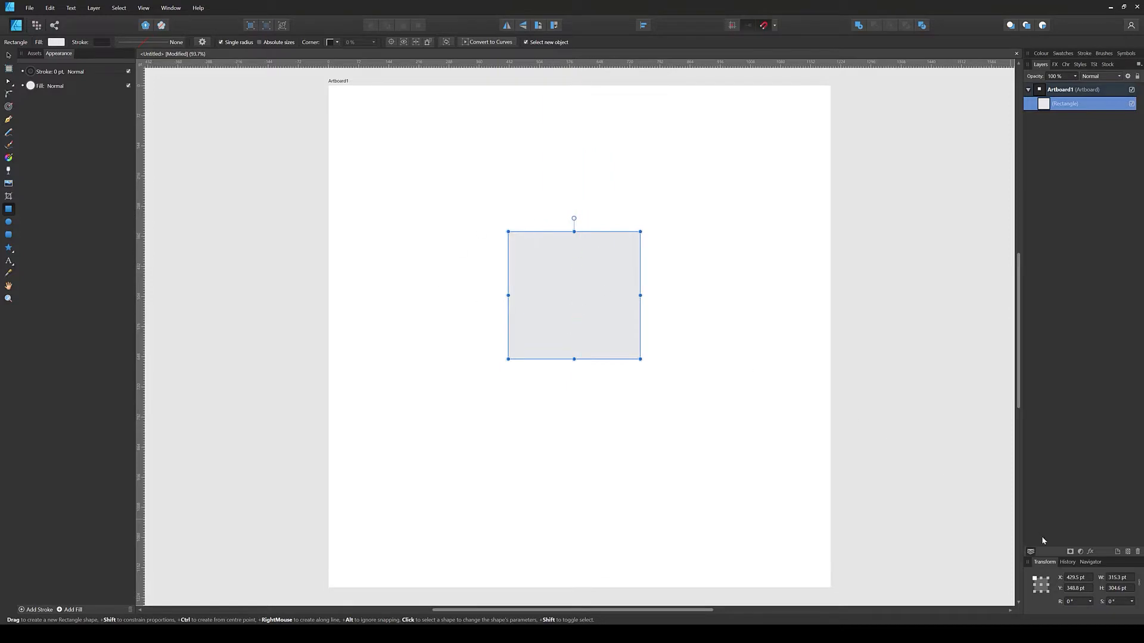
Set the rectangle's width and height to 200 pt each
left_click(1115, 578)
type("200")
key("Tab")
type("200")
key("Return")
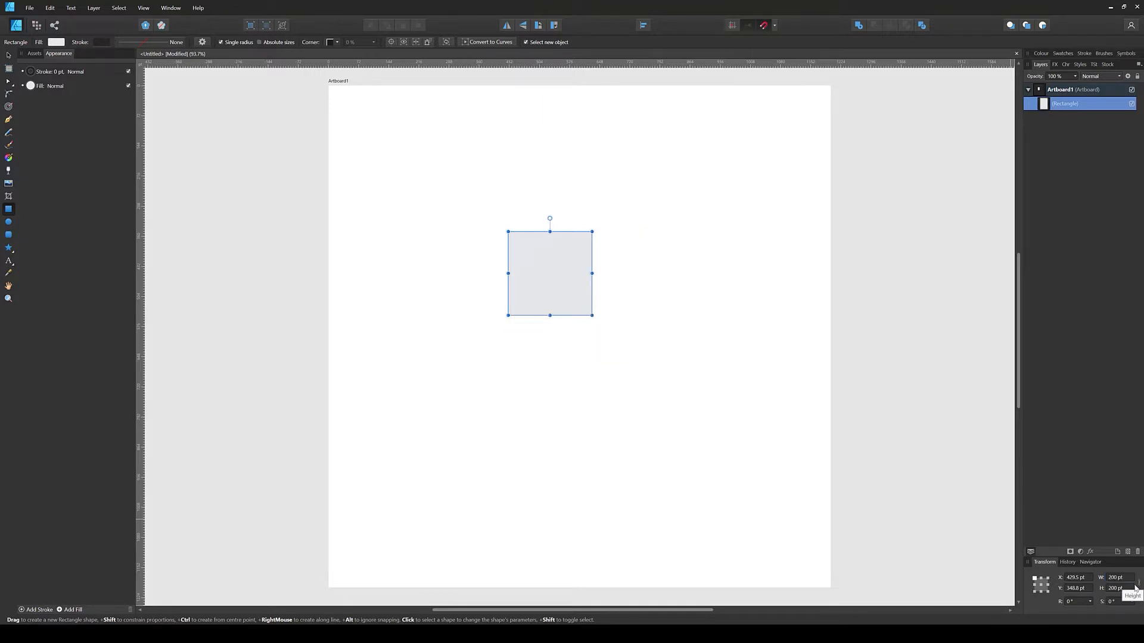
Centre the square horizontally and vertically on the artboard
key("v")
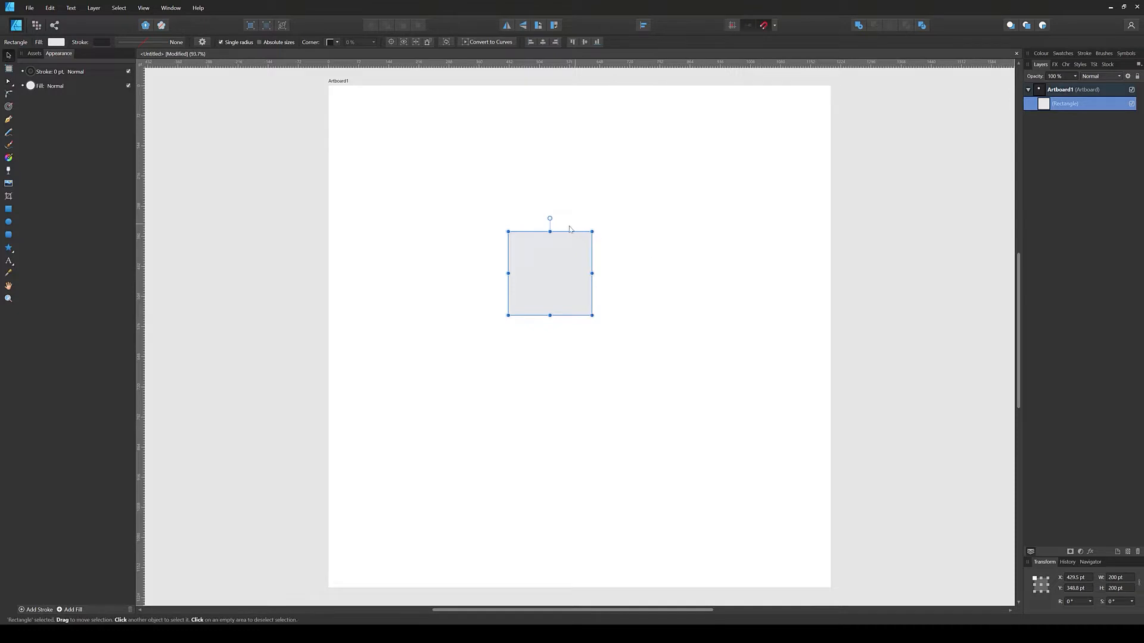
left_click(543, 41)
left_click(584, 42)
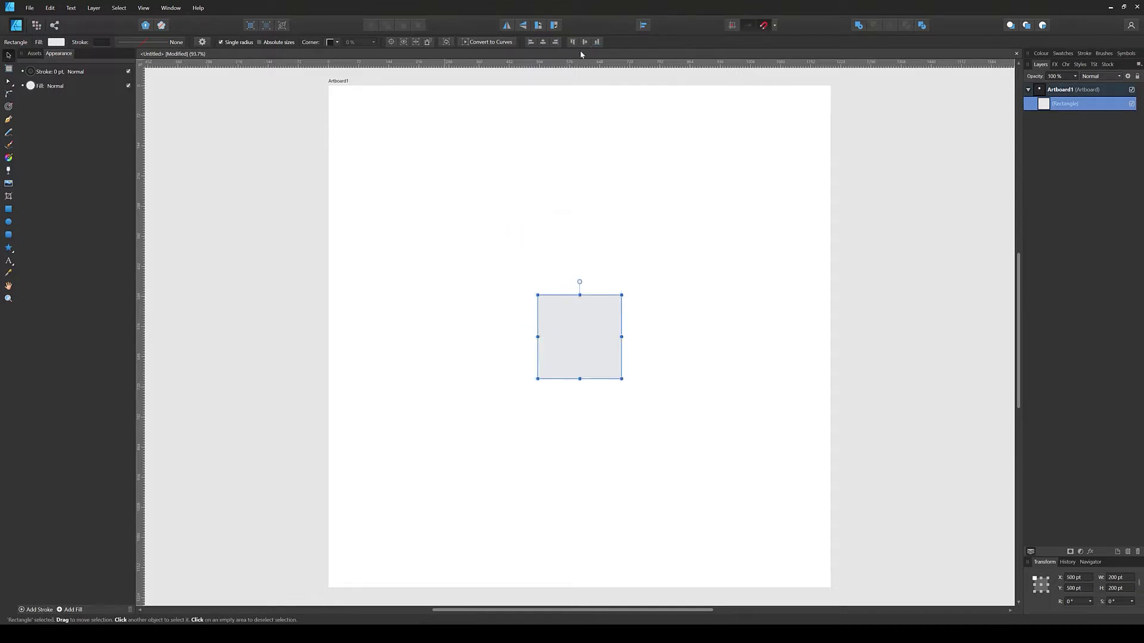
Remove the square's fill and give it a 2 pt stroke
left_click(57, 41)
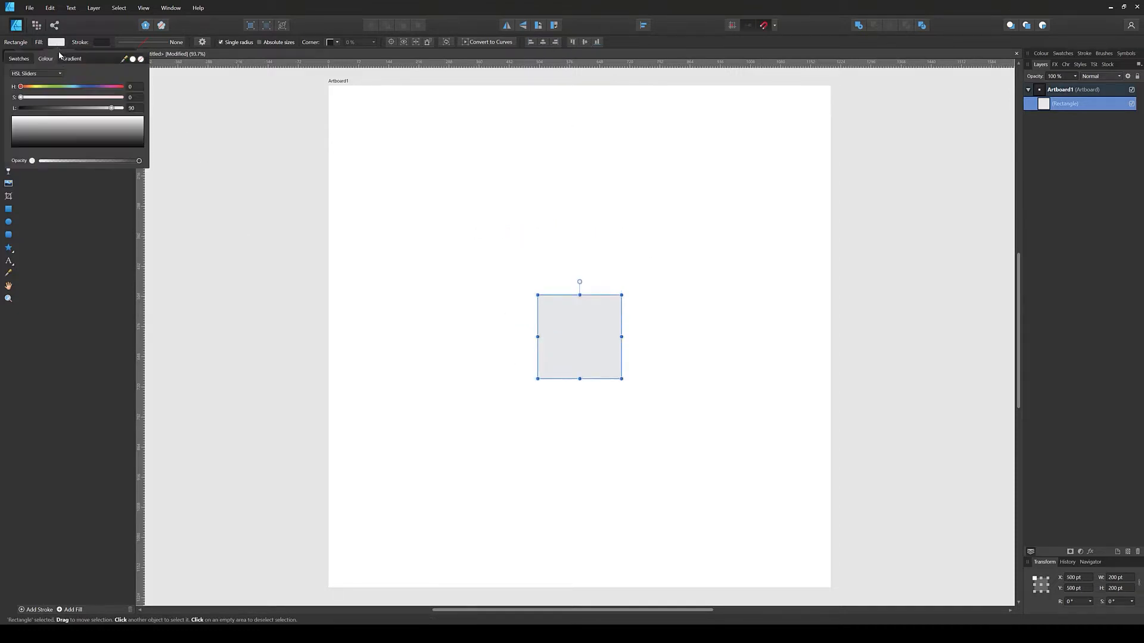
left_click(141, 60)
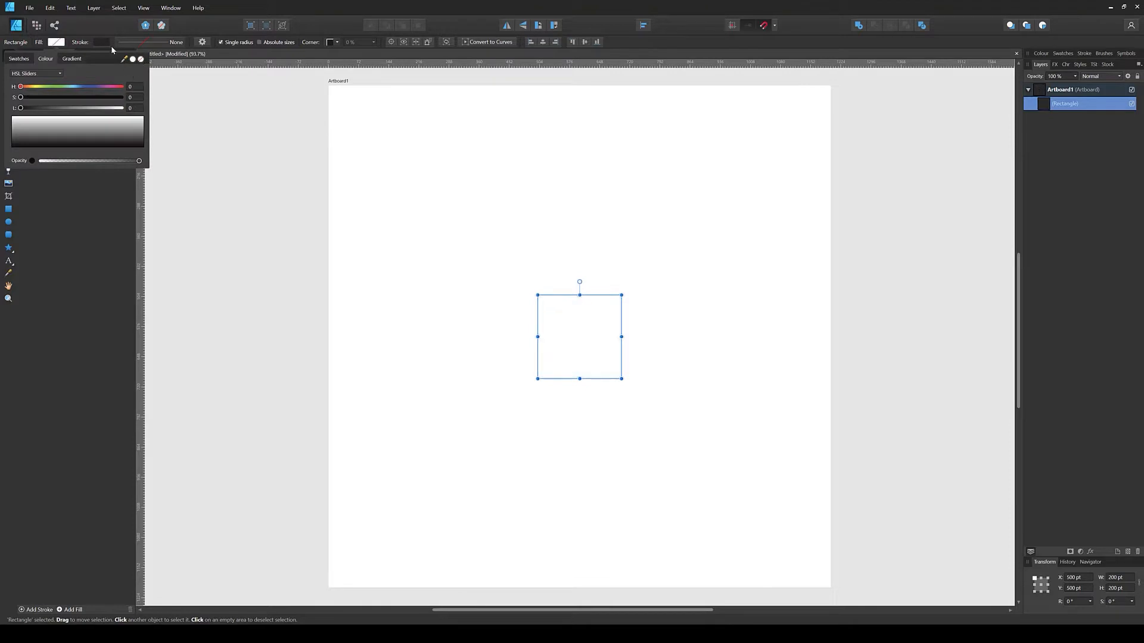
left_click(142, 46)
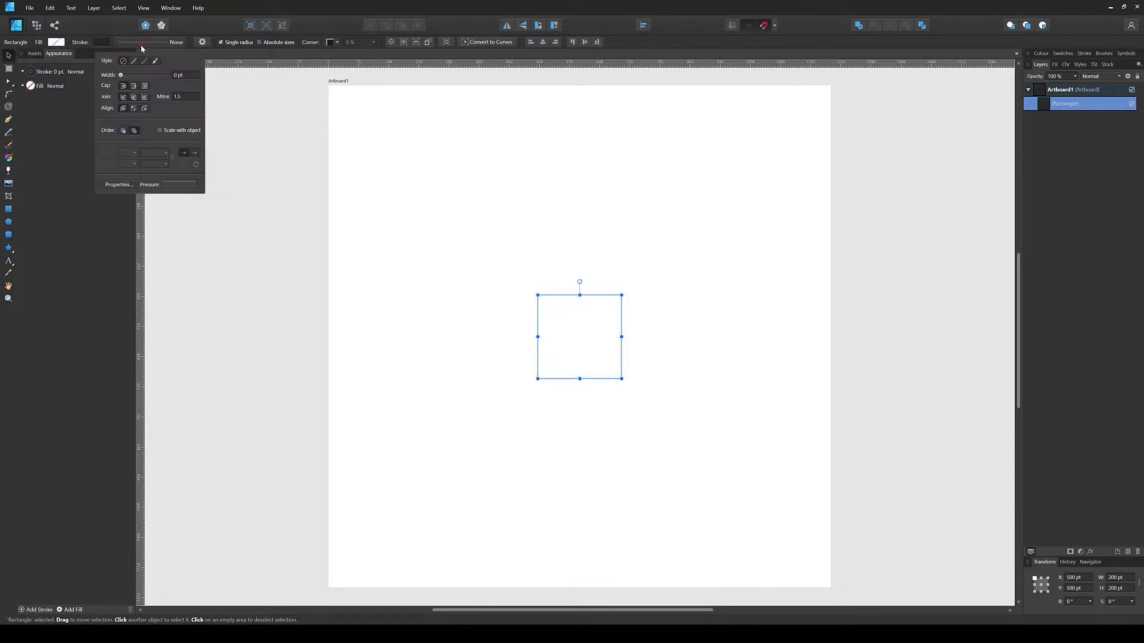
left_click(189, 76)
type("2")
key("Return")
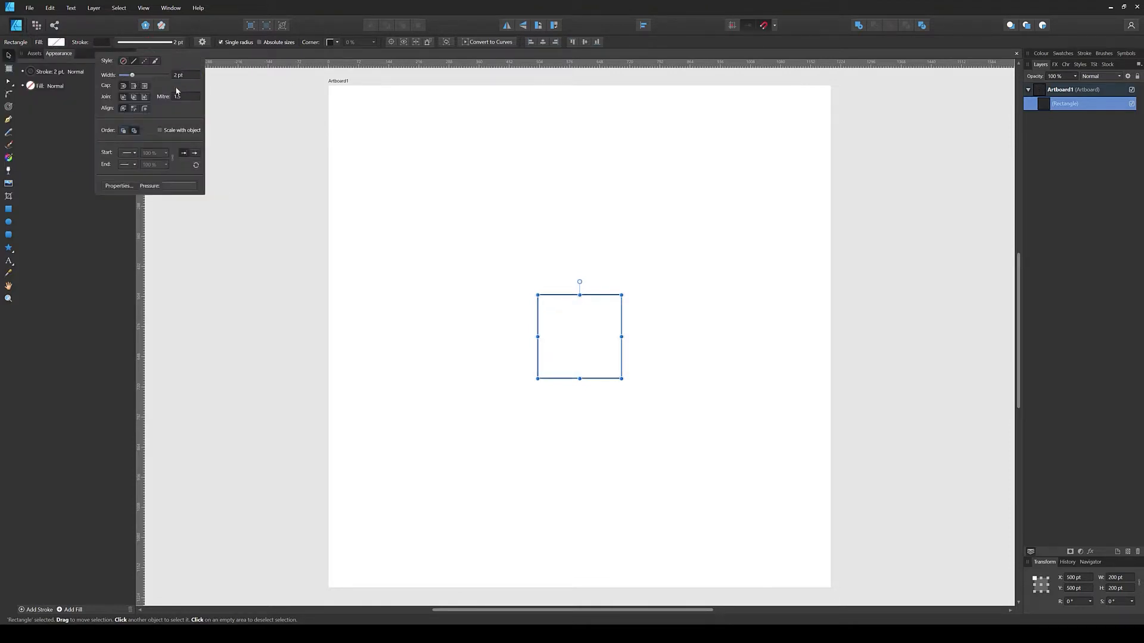
Set the square's stroke colour to black and deselect the square
left_click(103, 42)
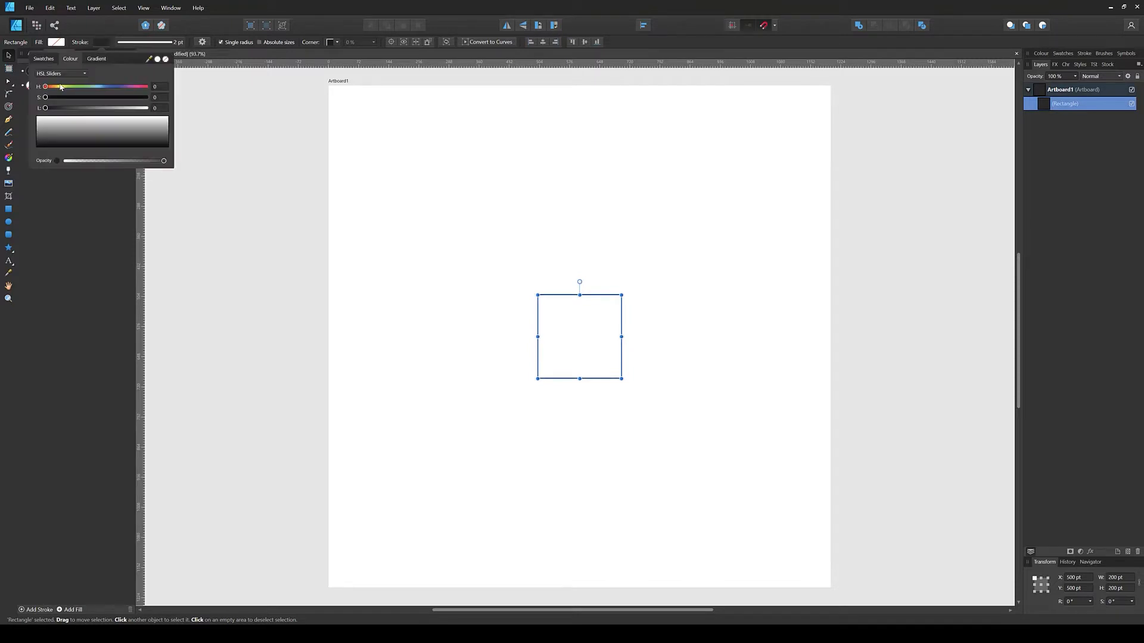
mouse_move(48, 109)
left_mouse_down()
mouse_move(58, 109)
mouse_move(35, 114)
left_mouse_up()
left_click(474, 334)
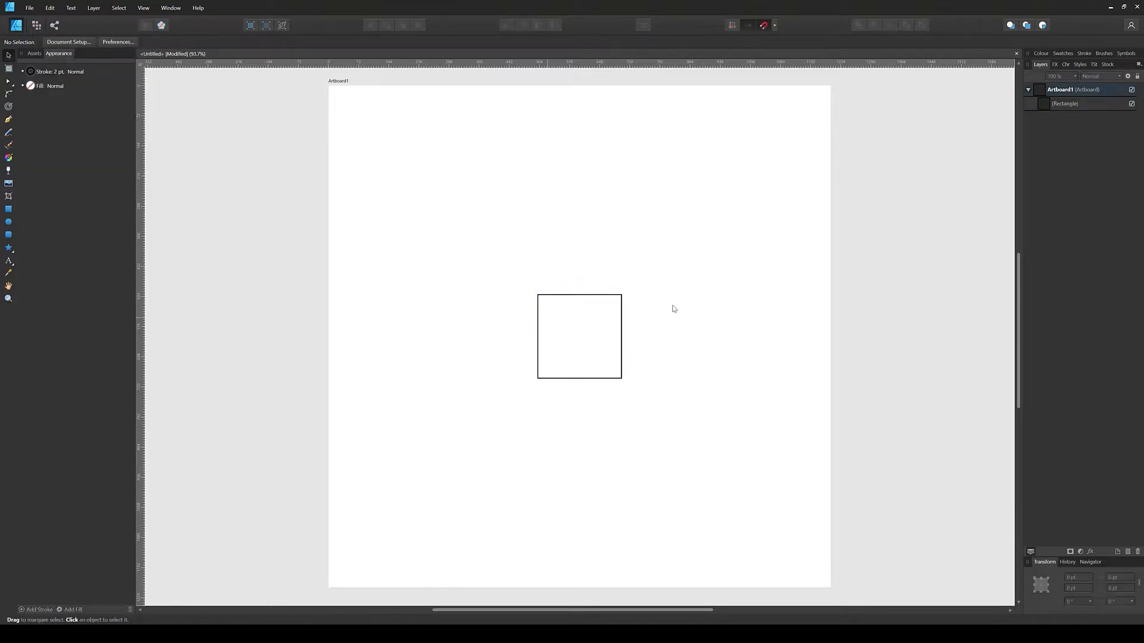
Duplicate the square and resize the copy to 100 by 100 pt in the original's upper-left quarter
left_click(1072, 105)
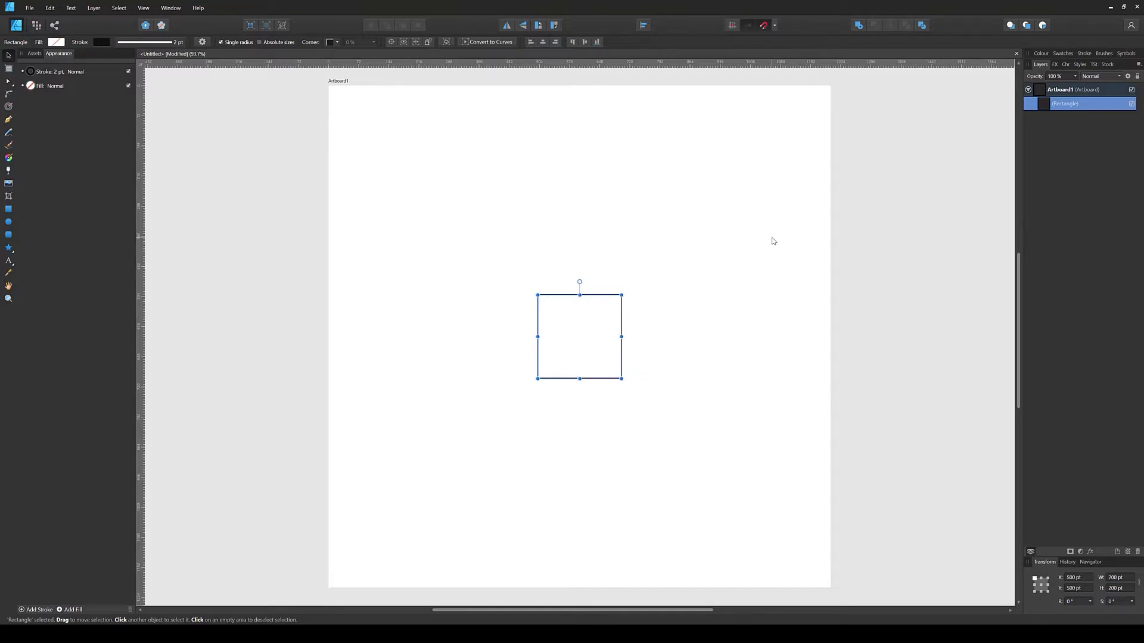
key("ctrl+j")
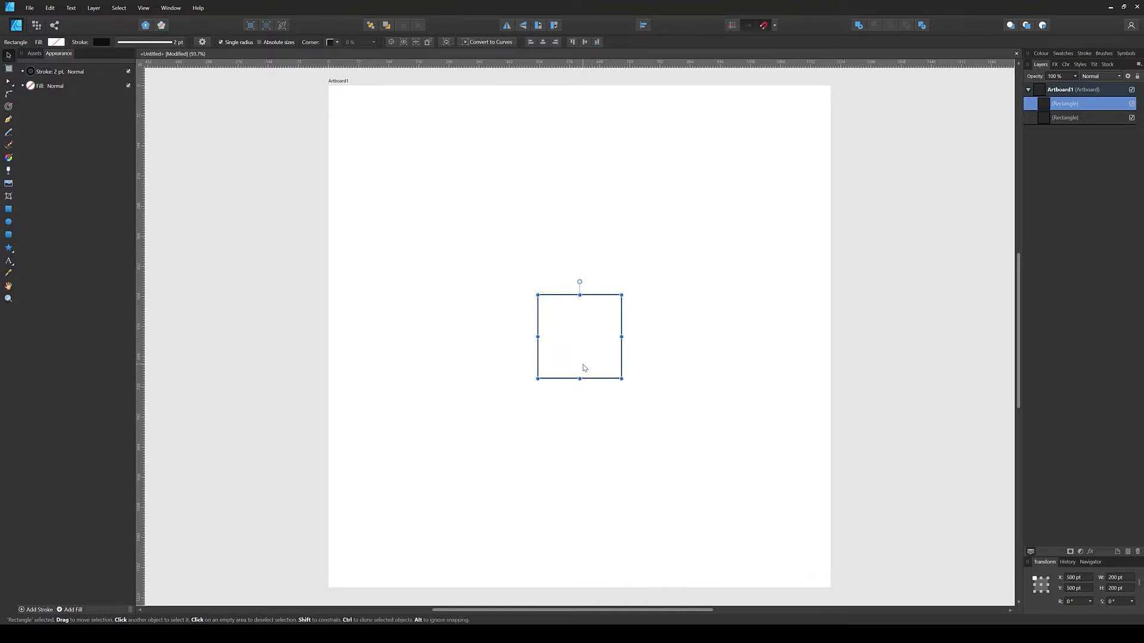
left_click(1113, 577)
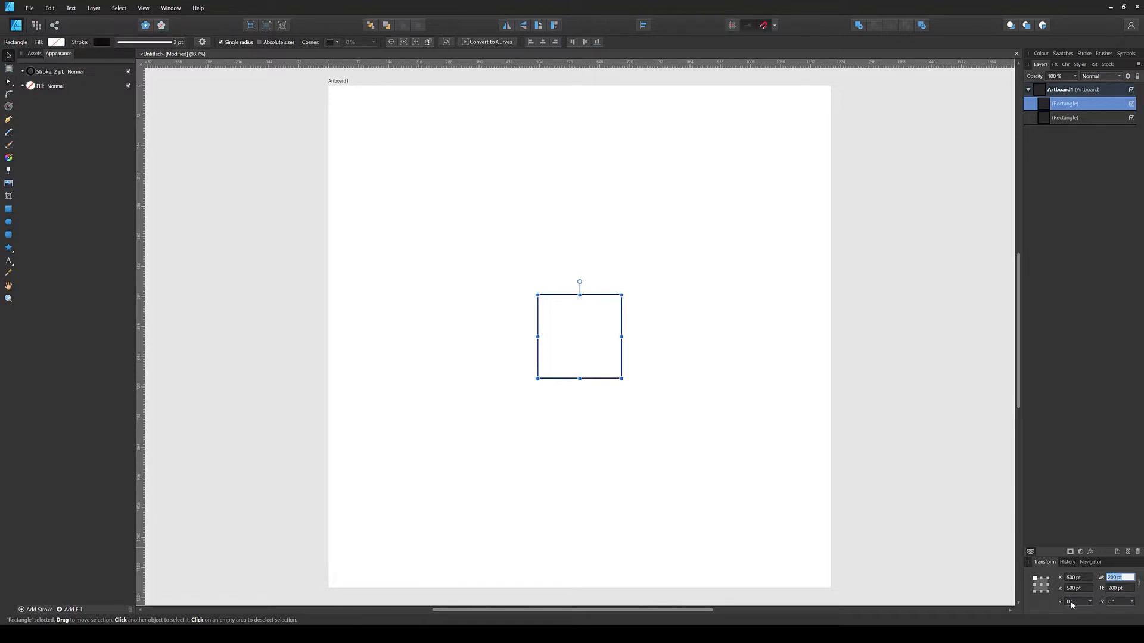
type("1")
key("Tab")
type("1")
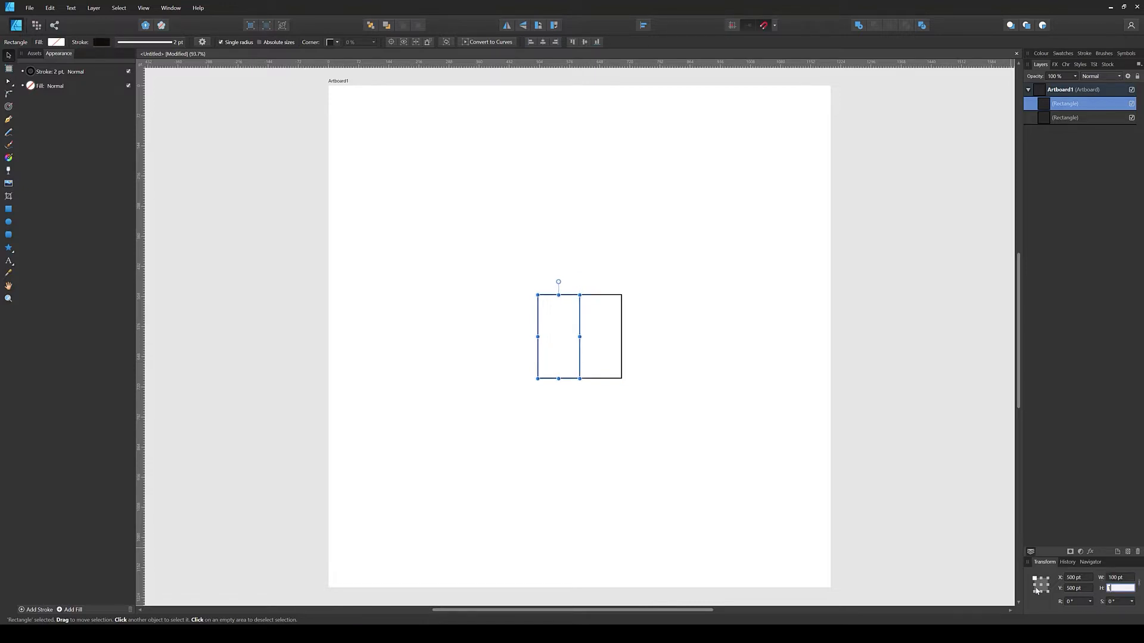
type("00")
key("Return")
key("m")
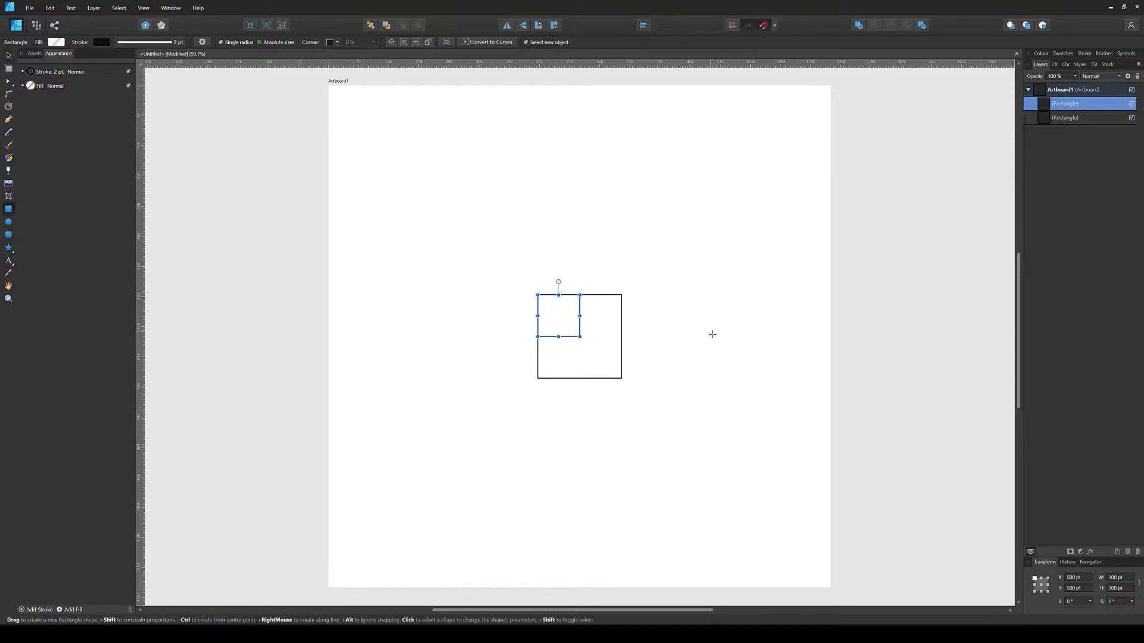
left_click(686, 351)
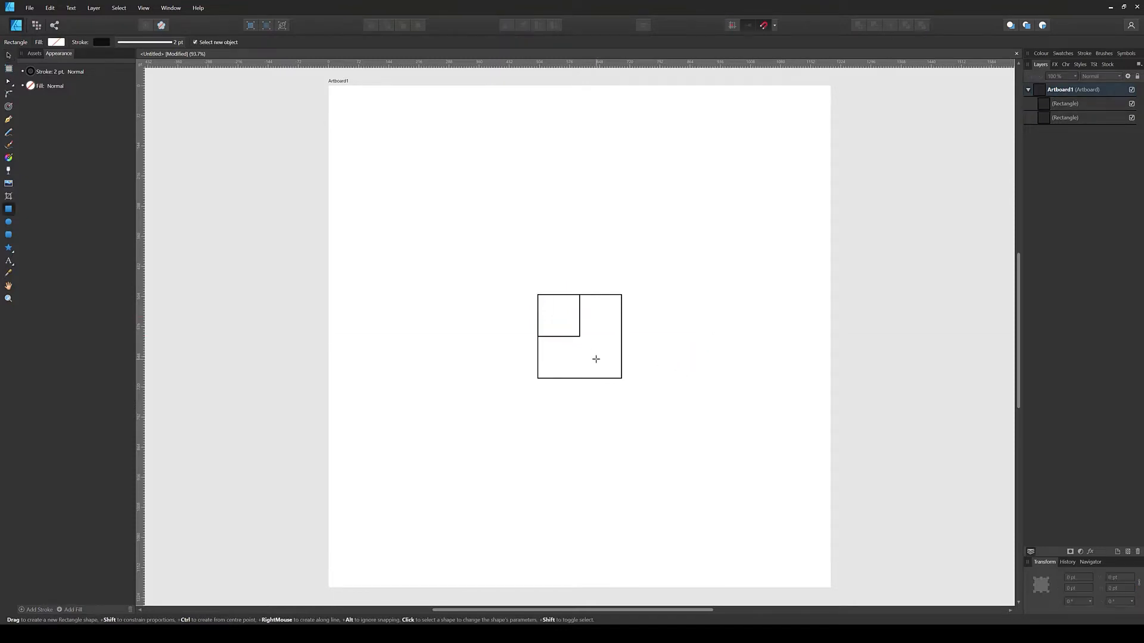
Duplicate the small square and move the copy into the large square's lower-right quarter, at X 600 pt and Y 600 pt
key("v")
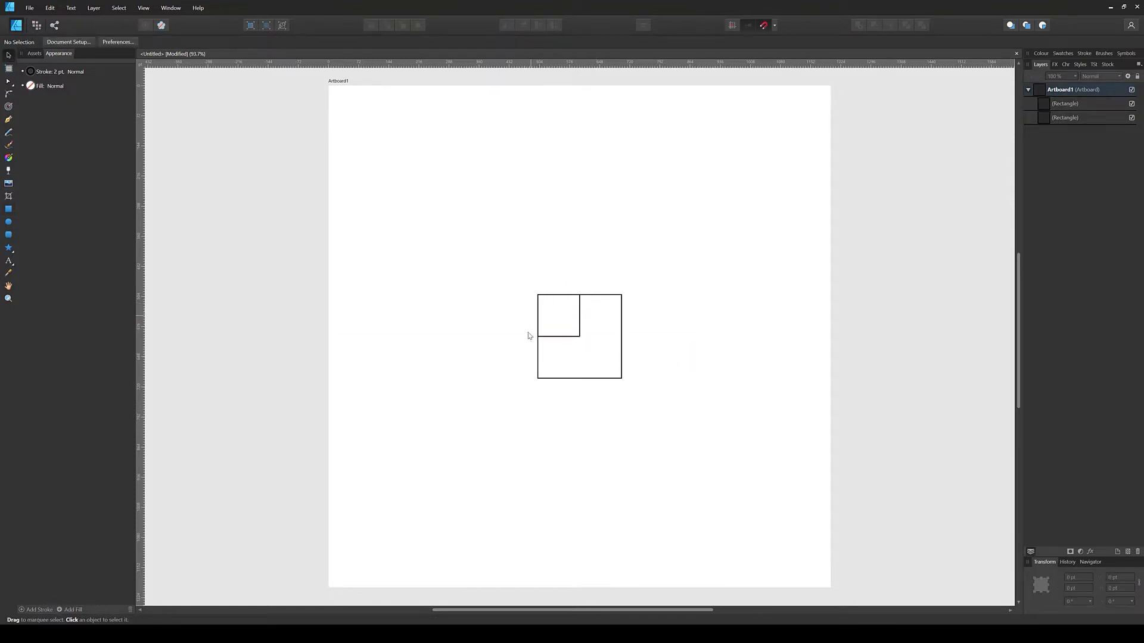
left_click(581, 327)
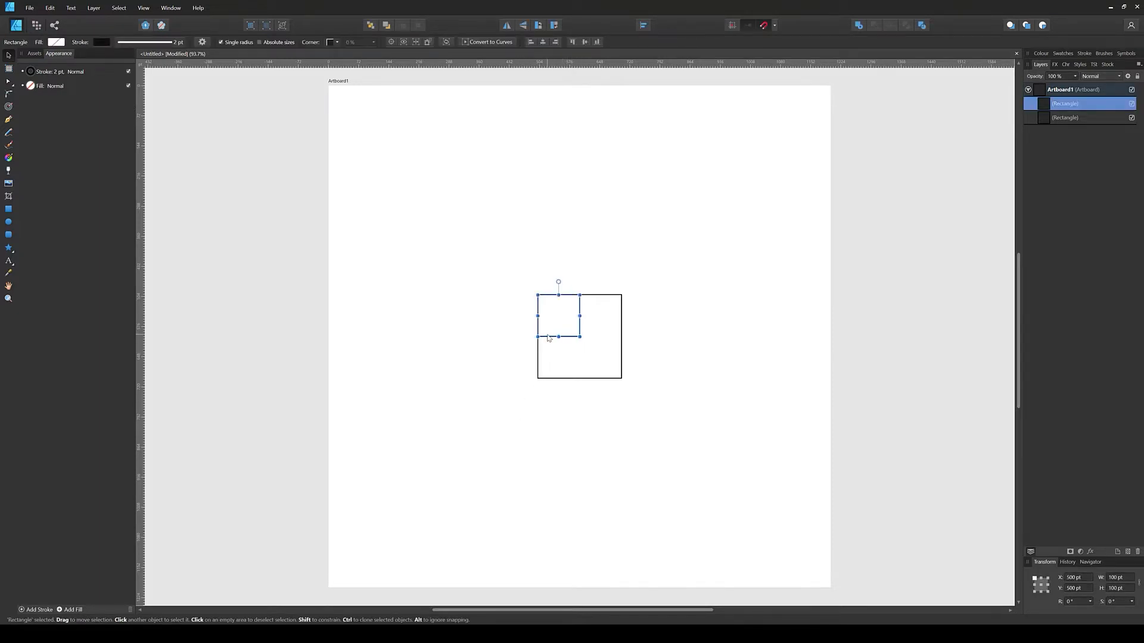
key("ctrl+j")
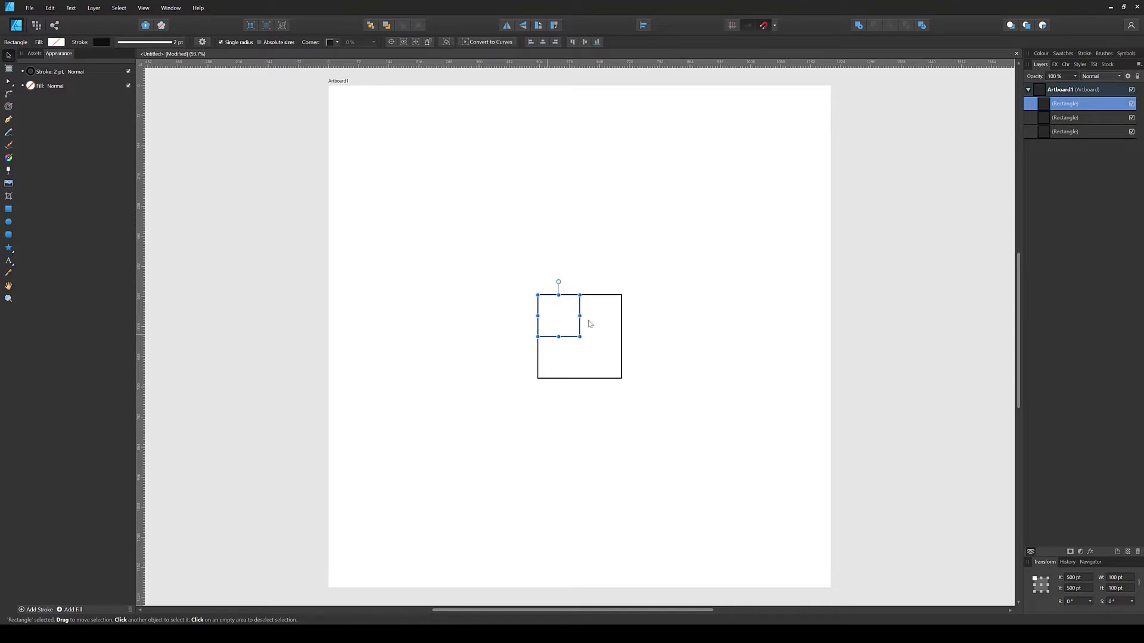
left_click_drag(579, 326, 623, 366)
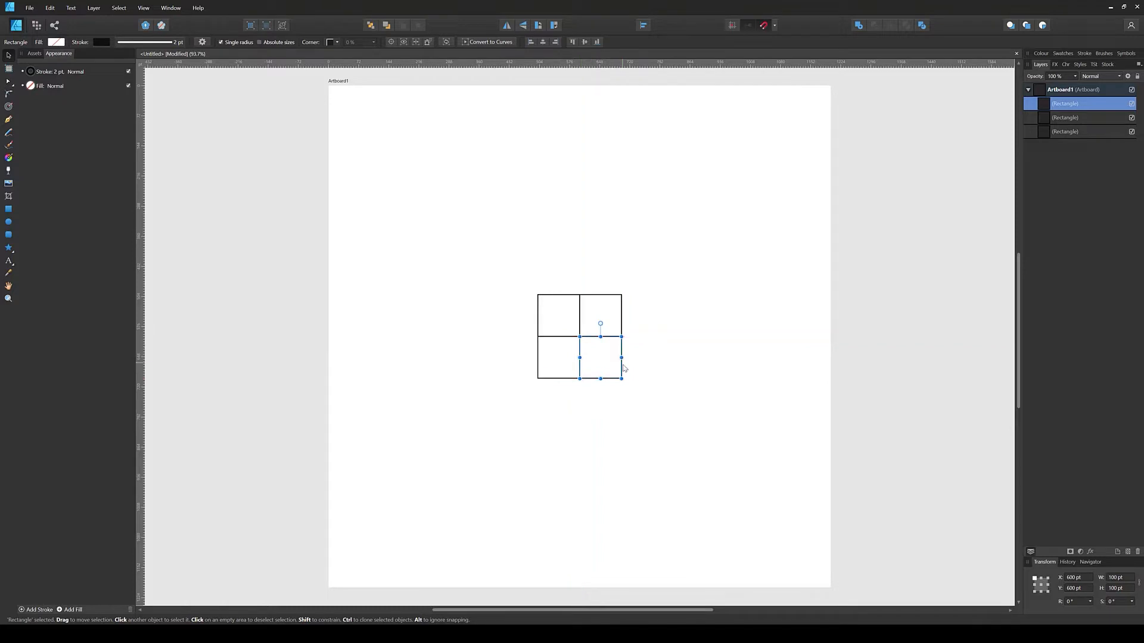
left_click(665, 337)
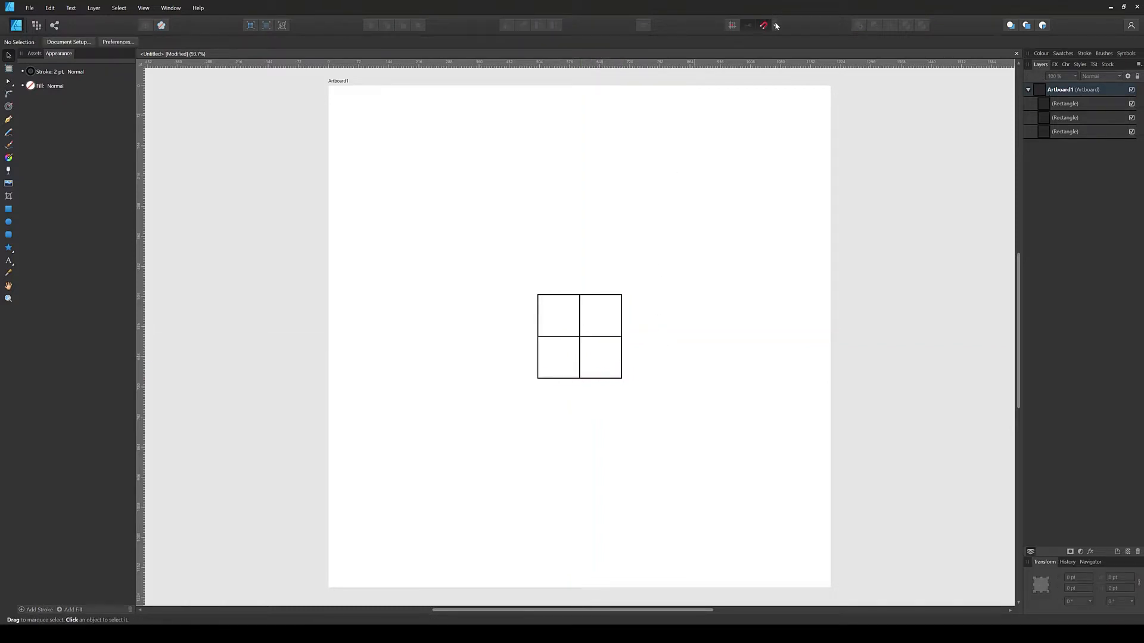
left_click(776, 25)
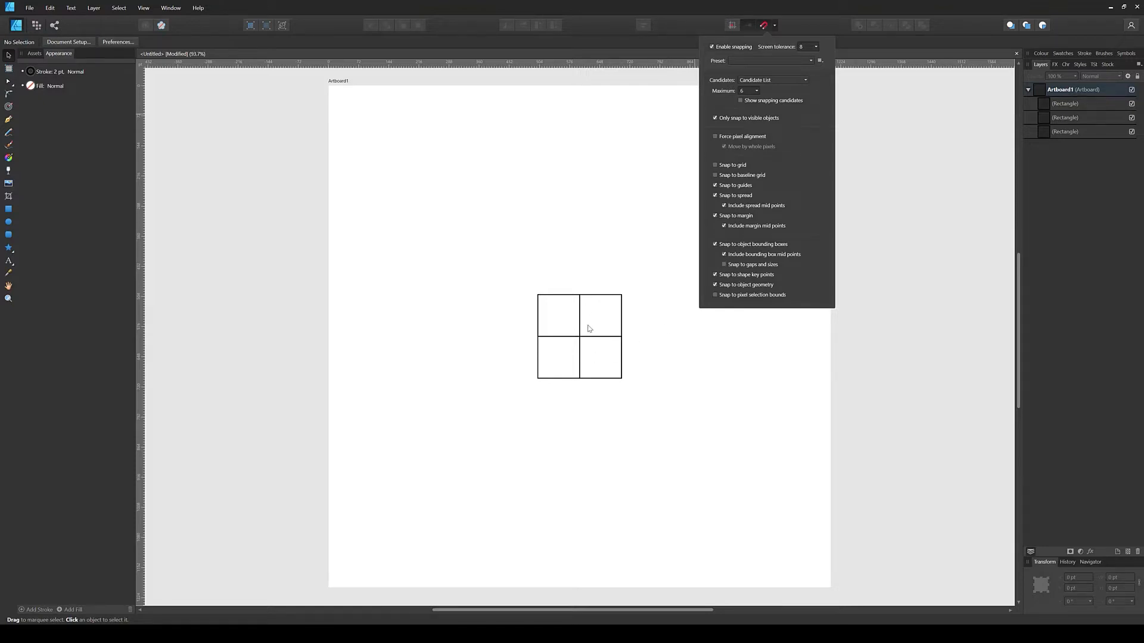
left_click(685, 363)
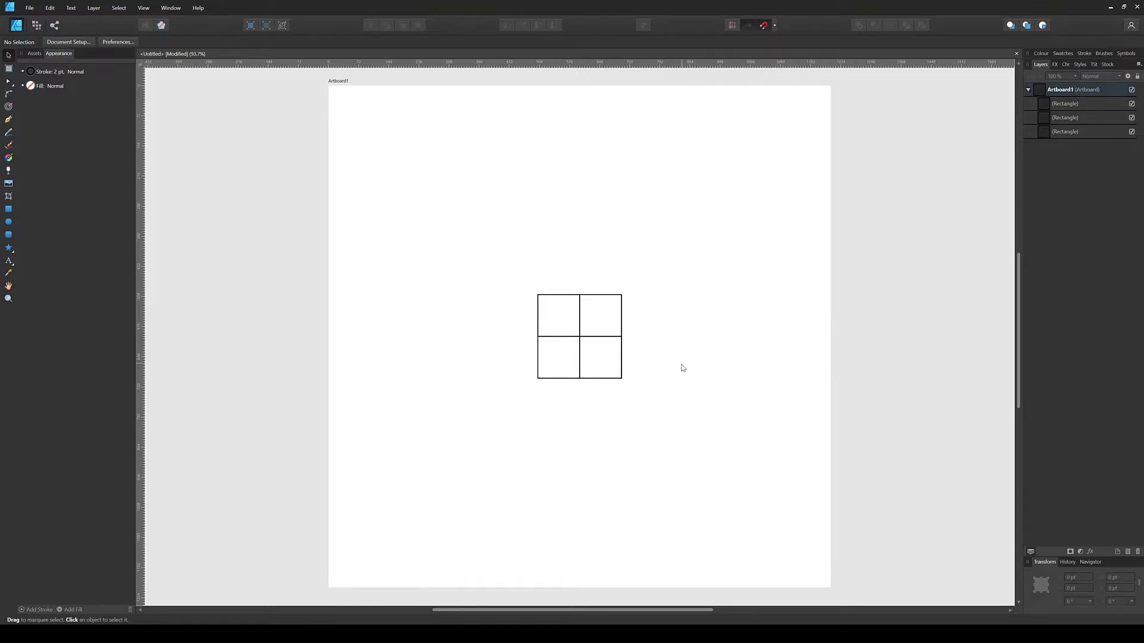
left_click(579, 317)
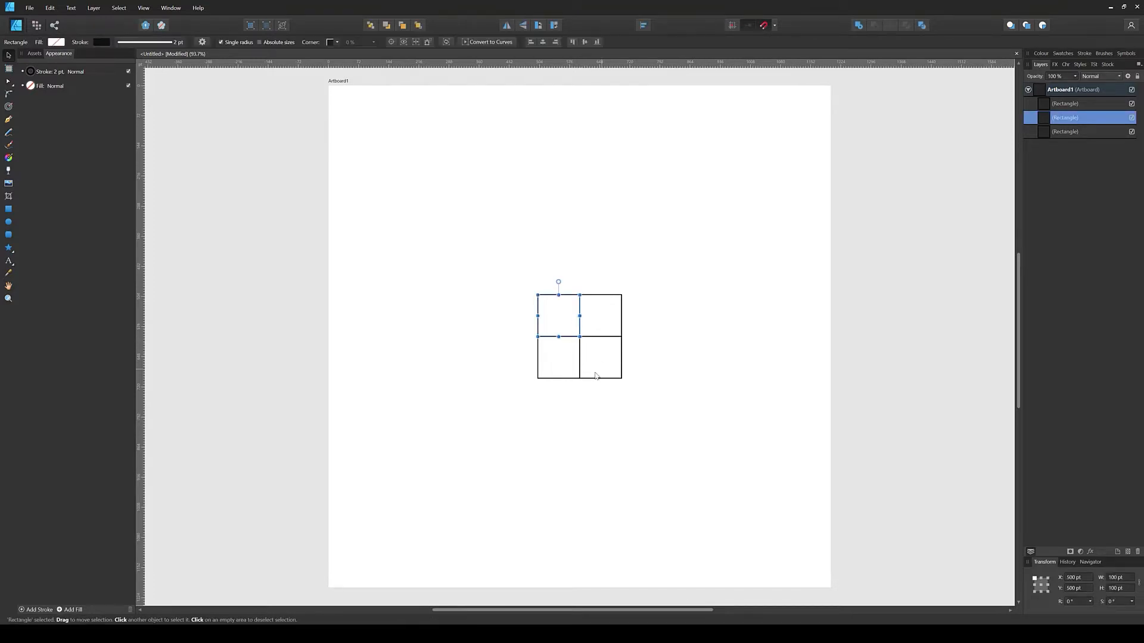
left_click(583, 426)
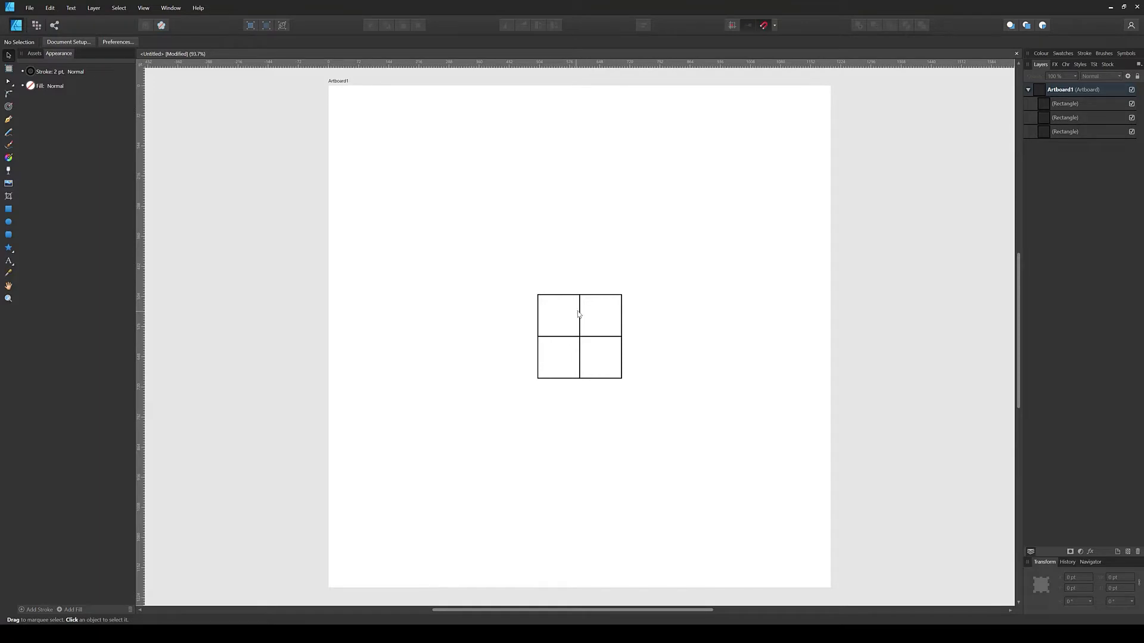
Give the upper-left small square a black fill by swapping its fill and stroke, and remove its stroke
left_click(573, 317)
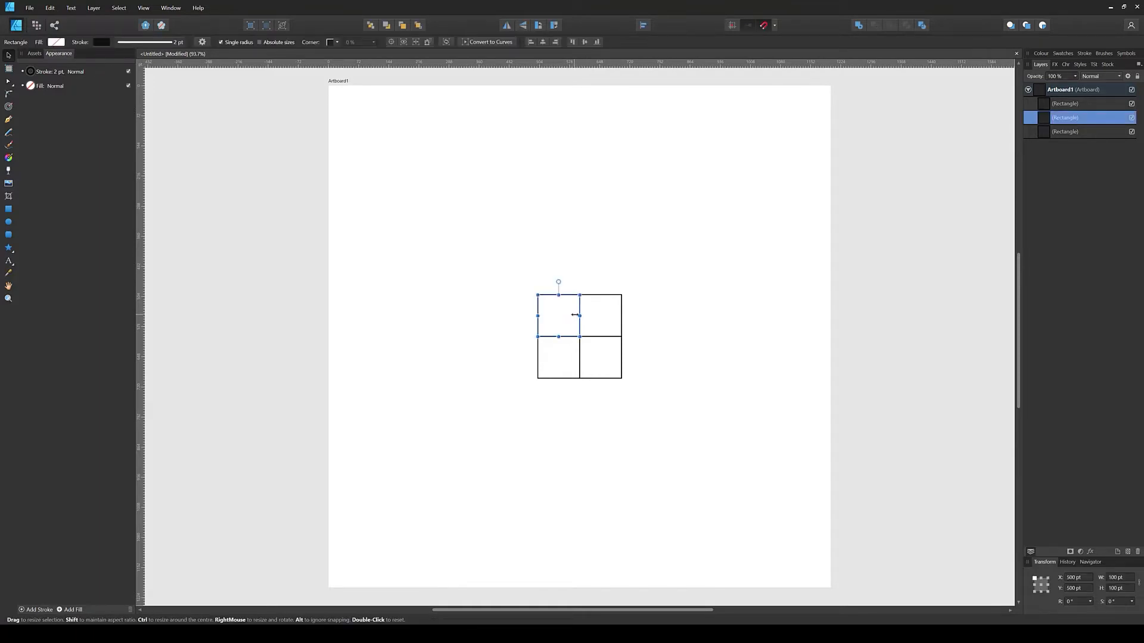
key("shift+x")
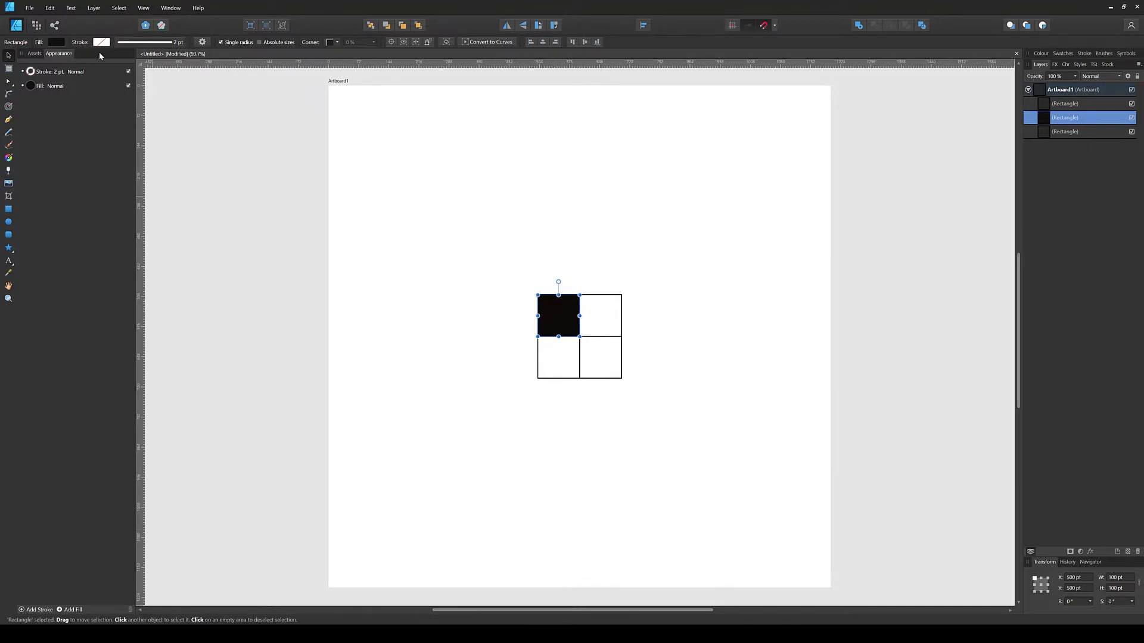
left_click(133, 43)
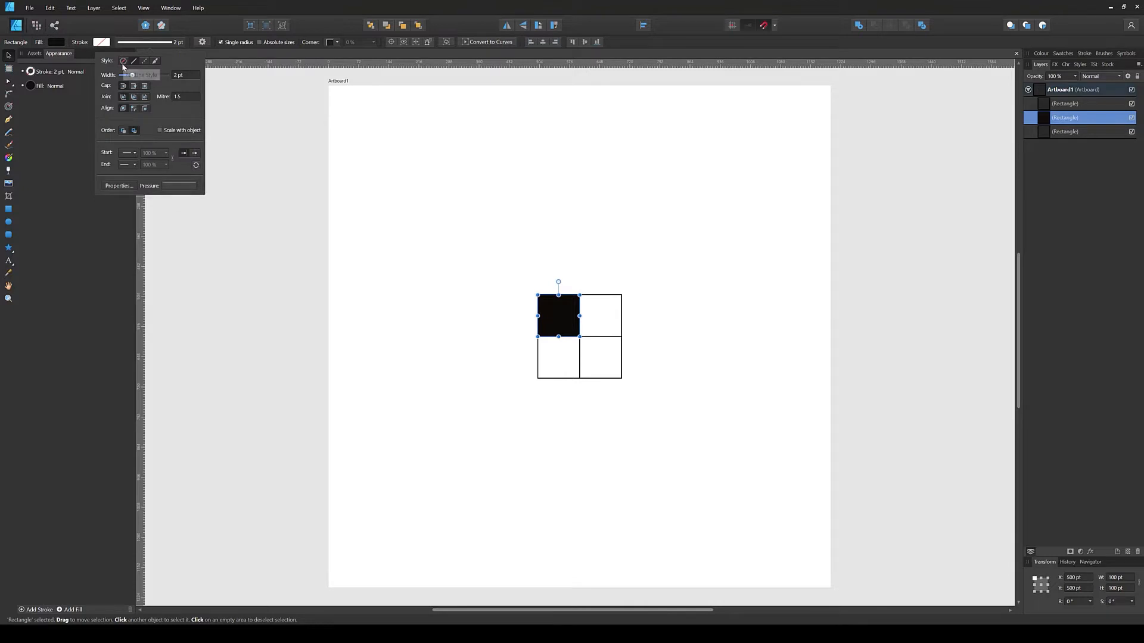
left_click(123, 61)
left_click(560, 410)
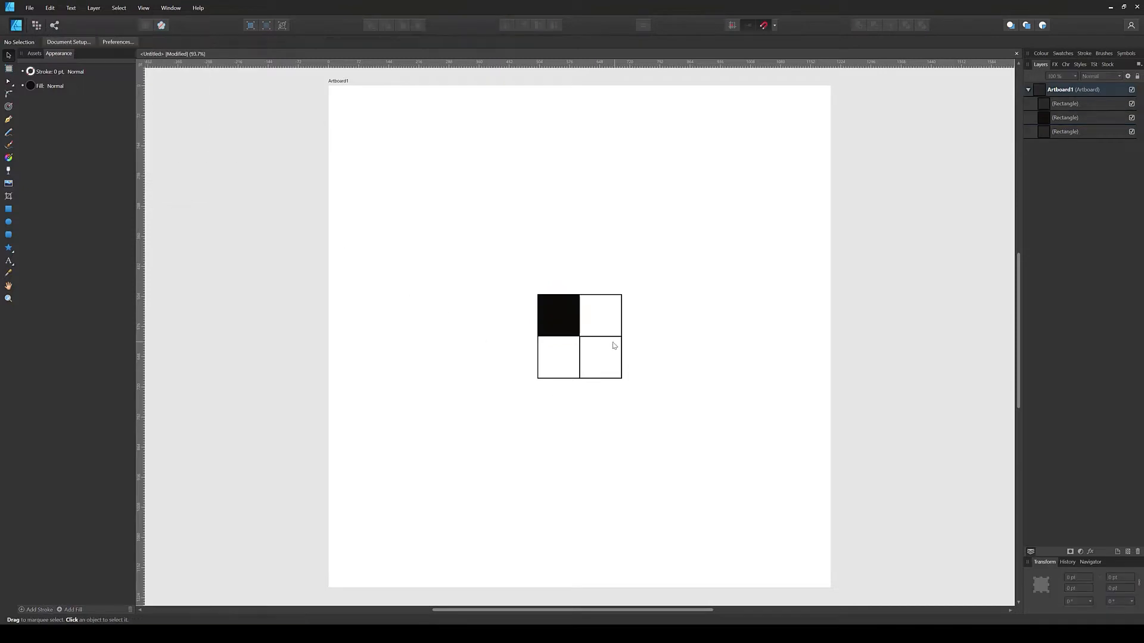
left_click(564, 313)
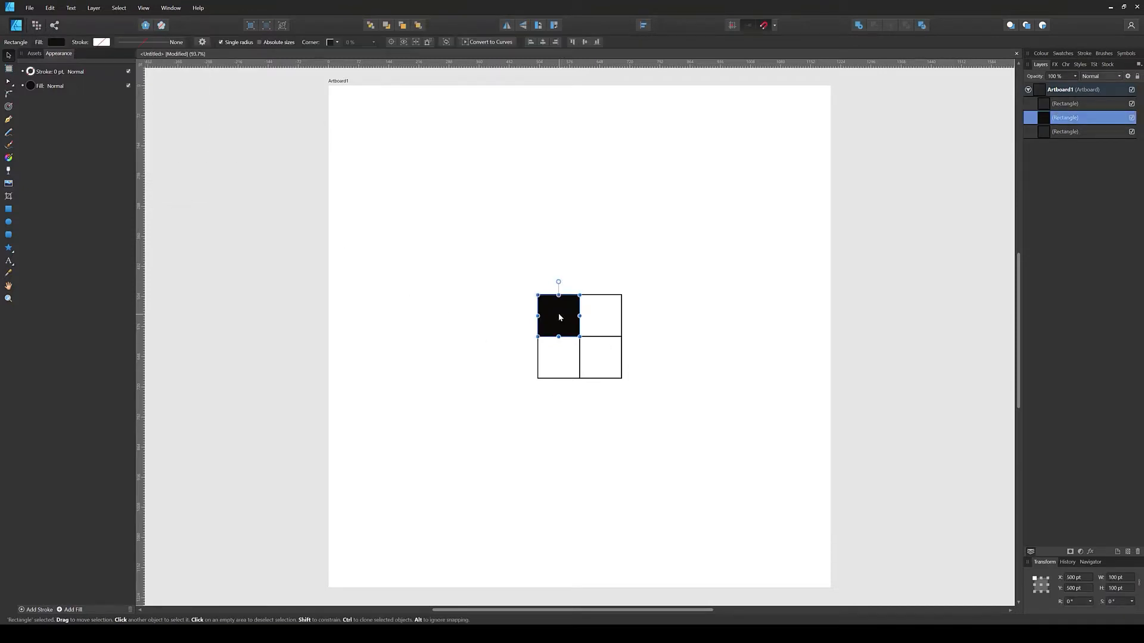
left_click(608, 340)
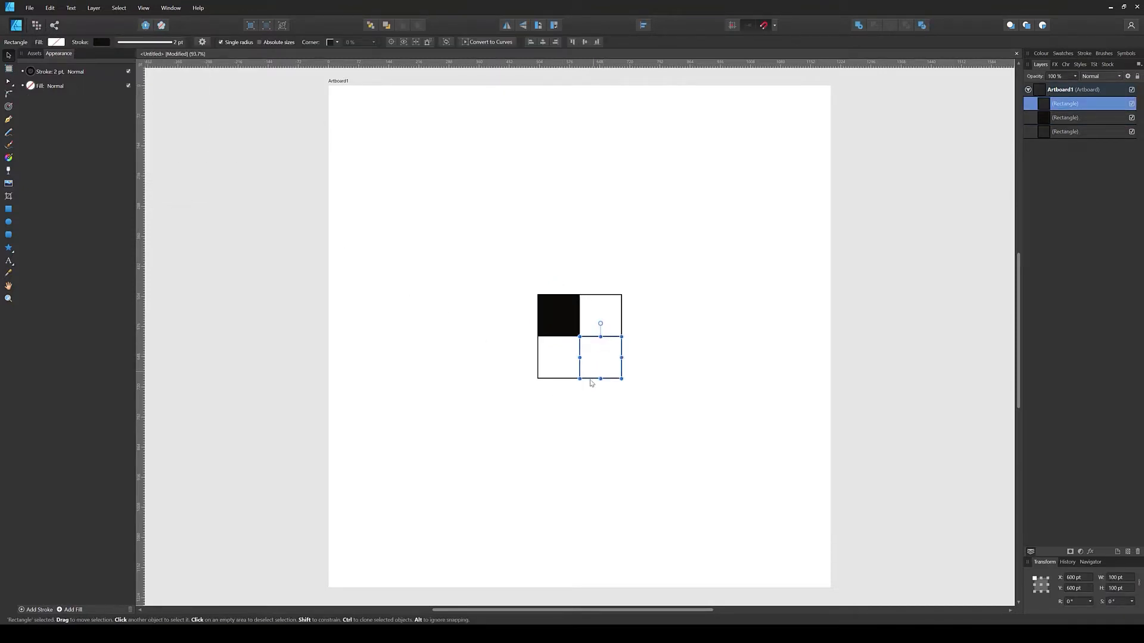
left_click(664, 319)
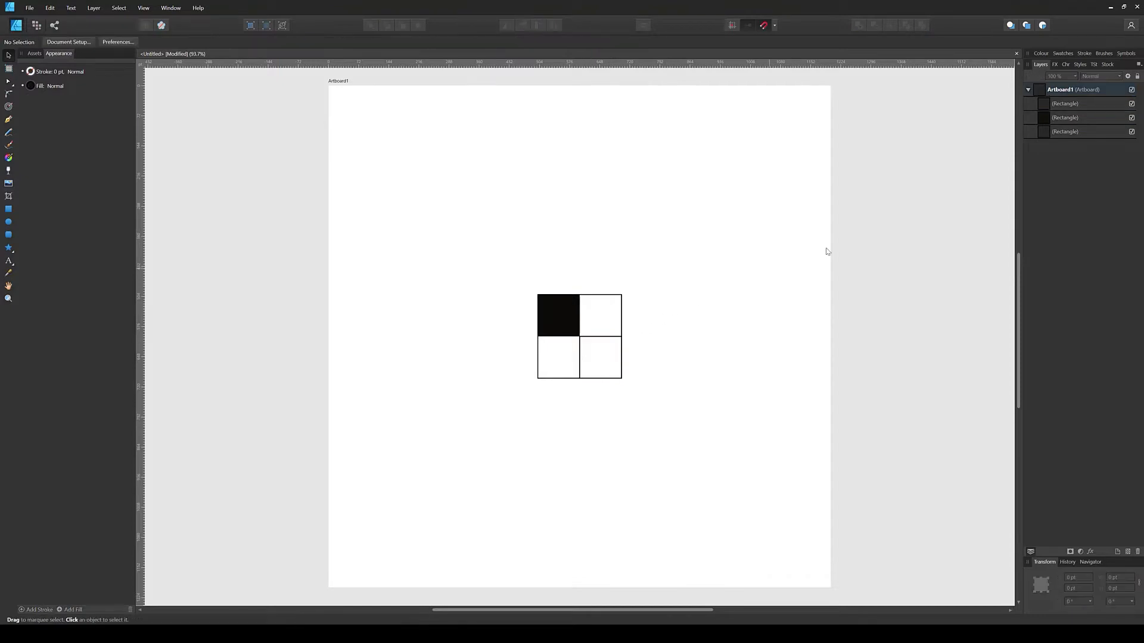
Duplicate the large square and rotate the copy to -45° about its centre
left_click(1052, 133)
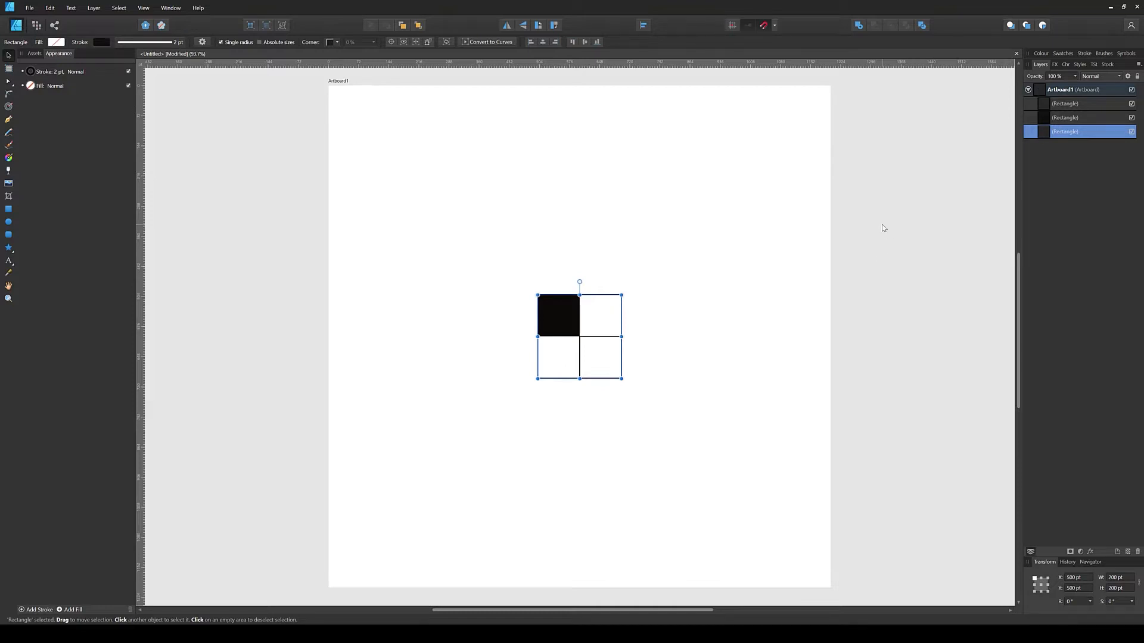
key("ctrl+j")
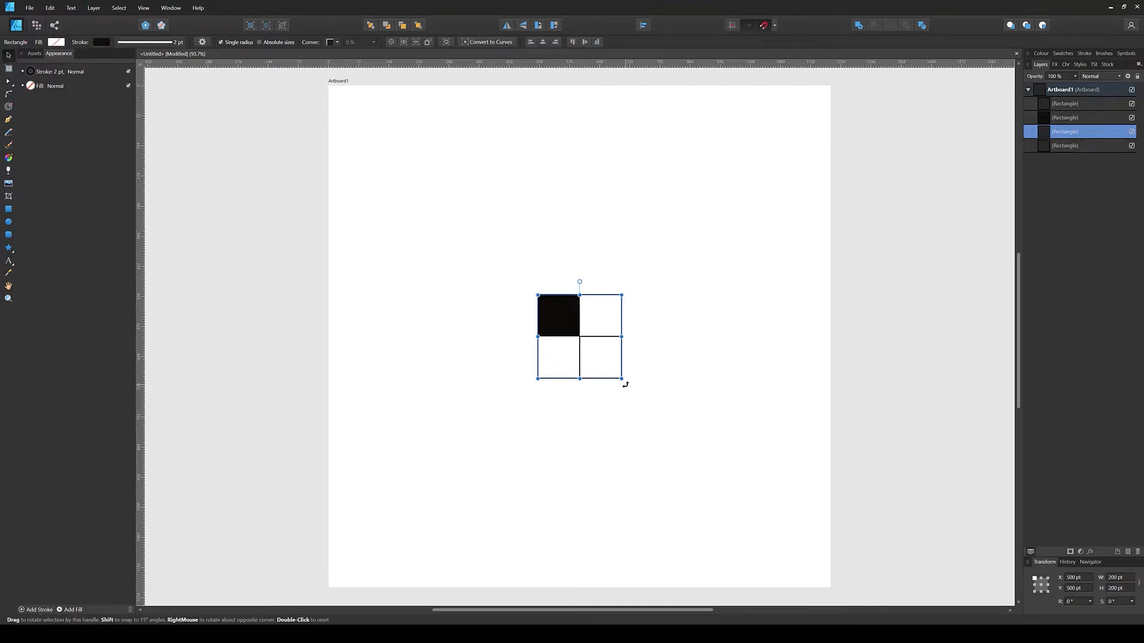
left_click_drag(625, 384, 570, 422)
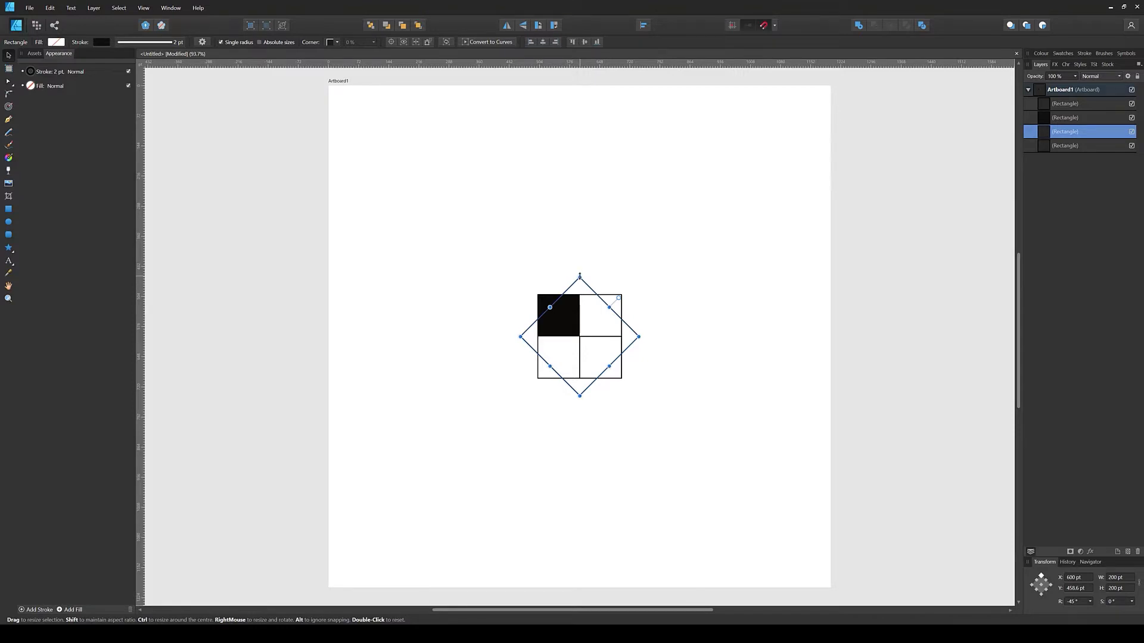
Shrink the rotated square to 141.4 by 141.4 pt so its corners meet the midpoints of the large square's sides
left_click_drag(581, 274, 582, 293)
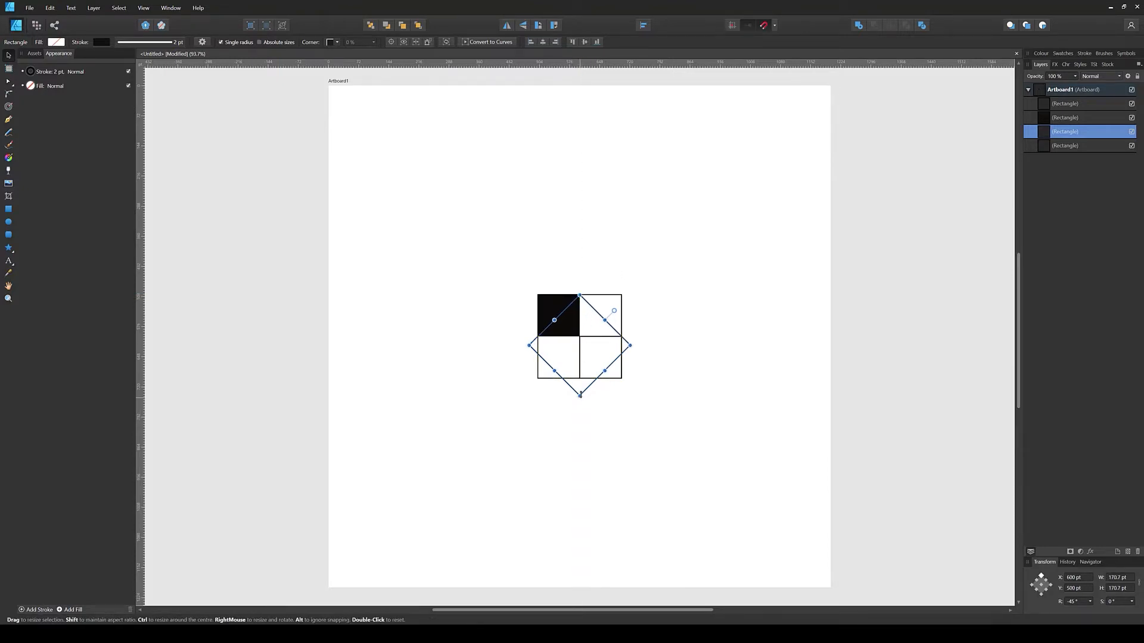
left_click_drag(579, 395, 580, 383)
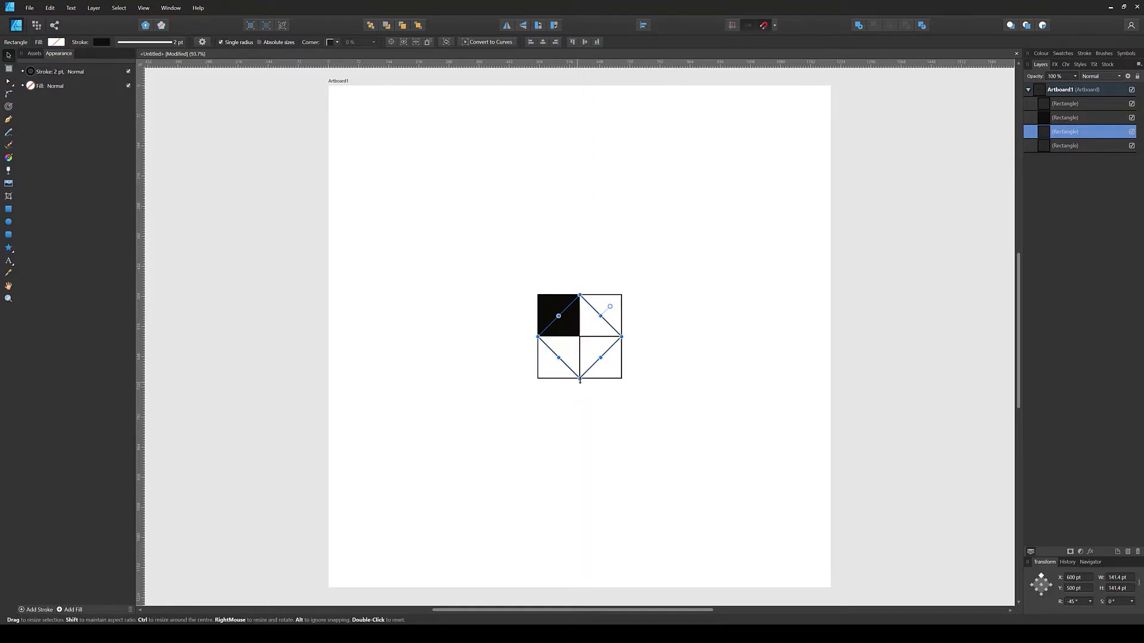
left_click(584, 403)
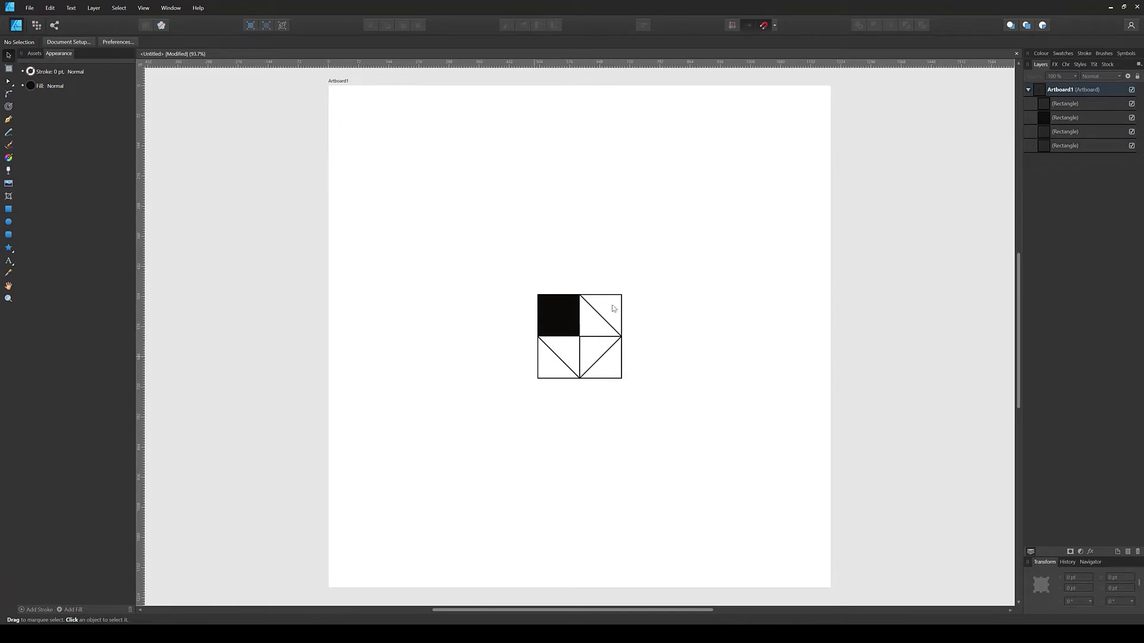
Duplicate the rotated square and shrink the copy about its centre to 70.7 by 70.7 pt
left_click(1056, 132)
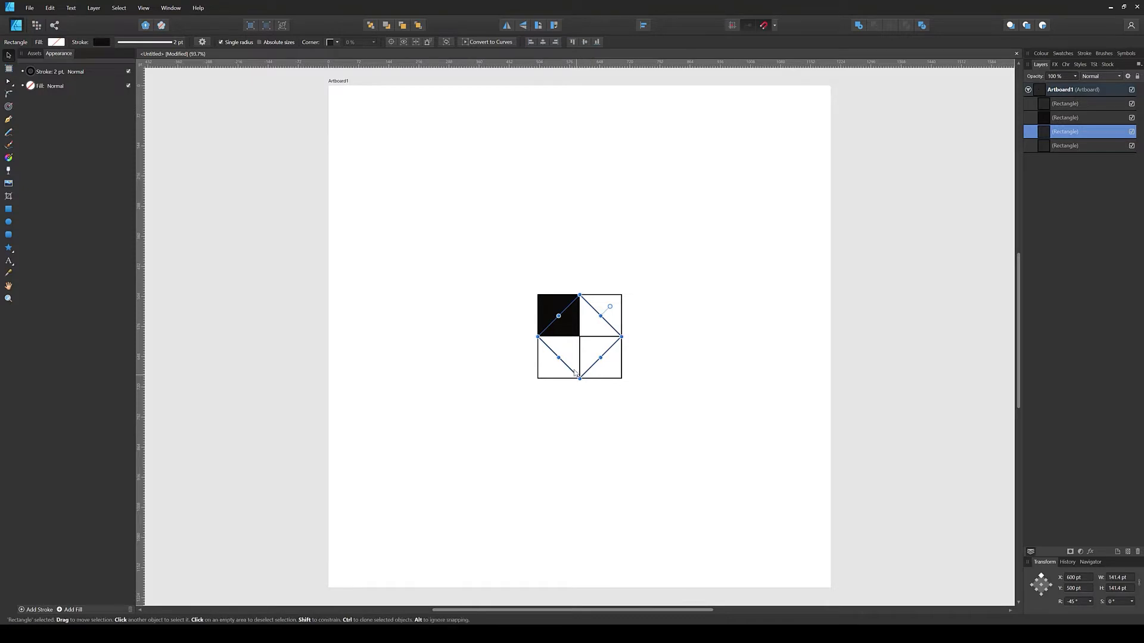
key("ctrl+j")
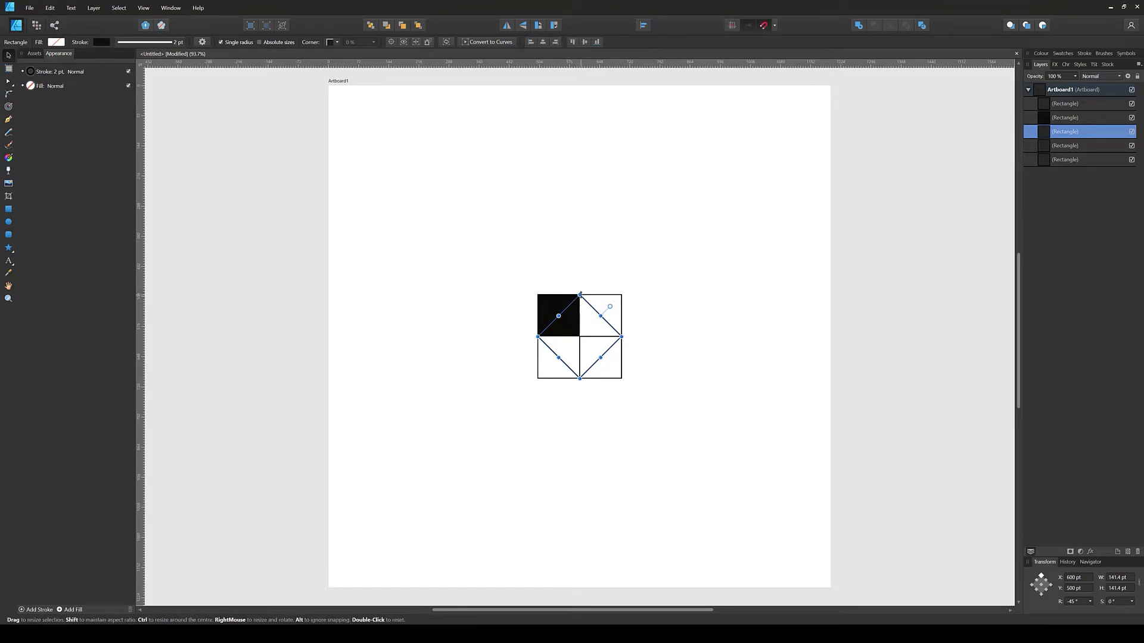
left_click_drag(580, 294, 579, 317)
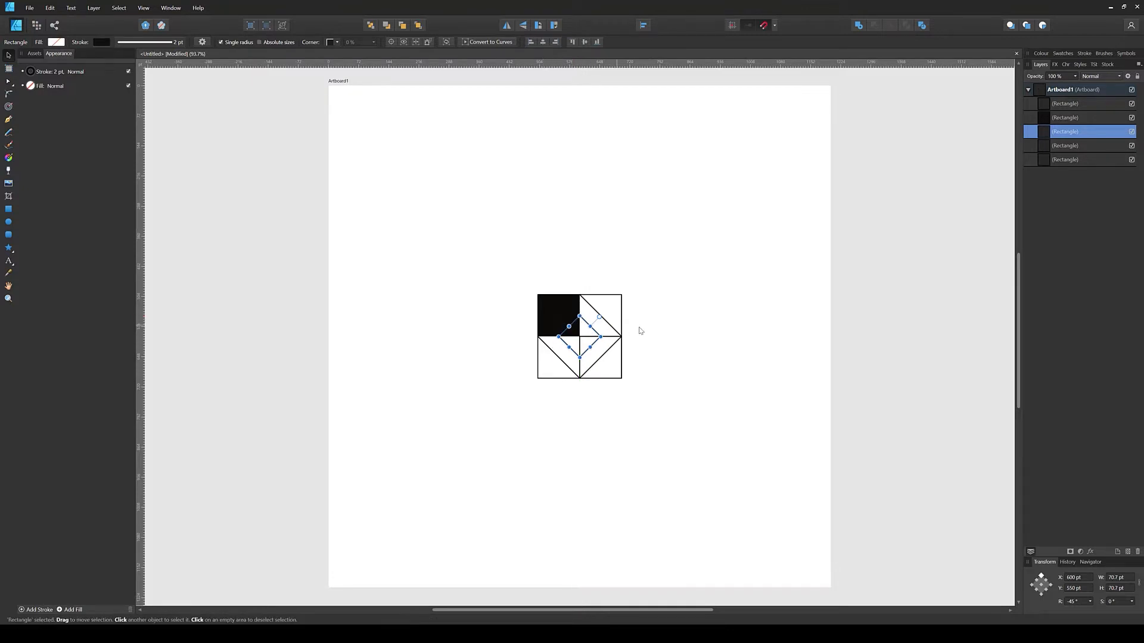
left_click(667, 321)
left_click(599, 317)
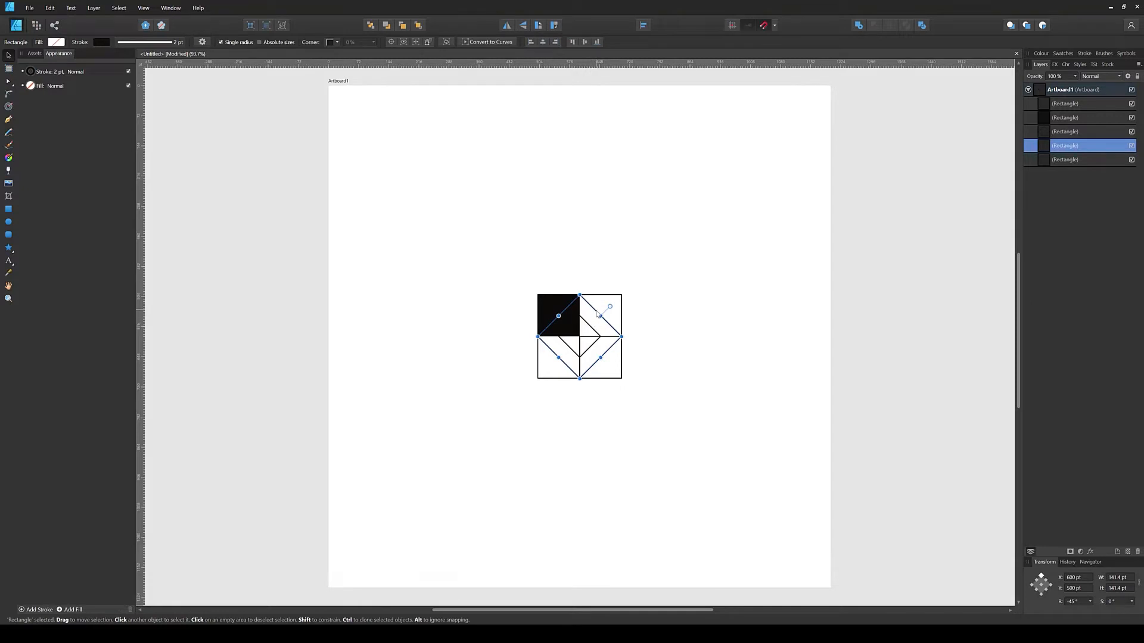
left_click(588, 328)
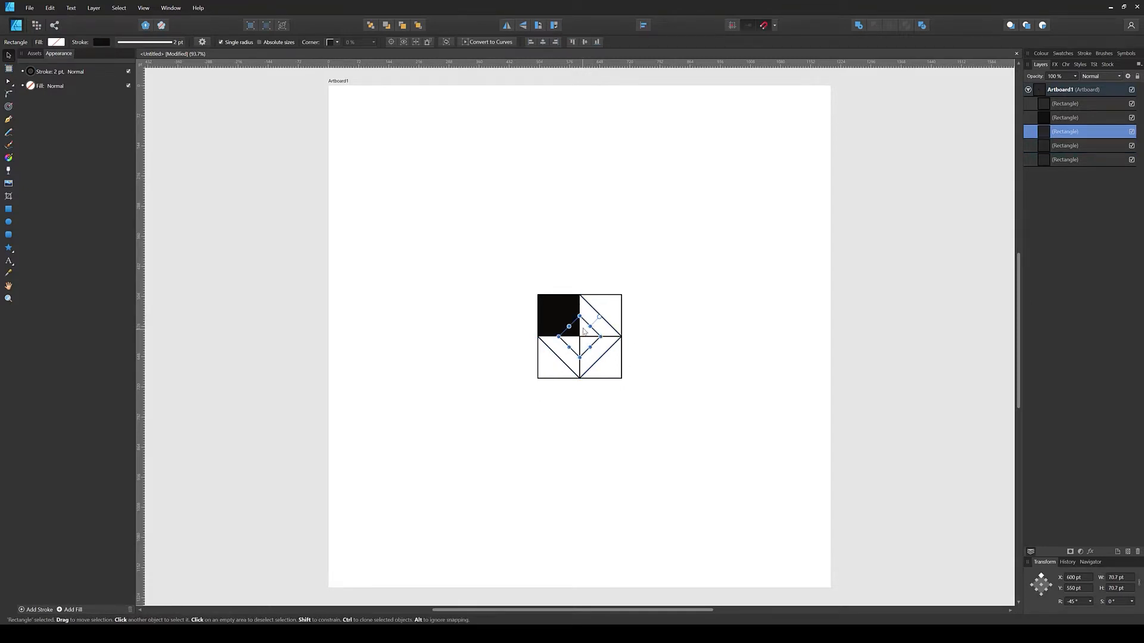
left_click(626, 317)
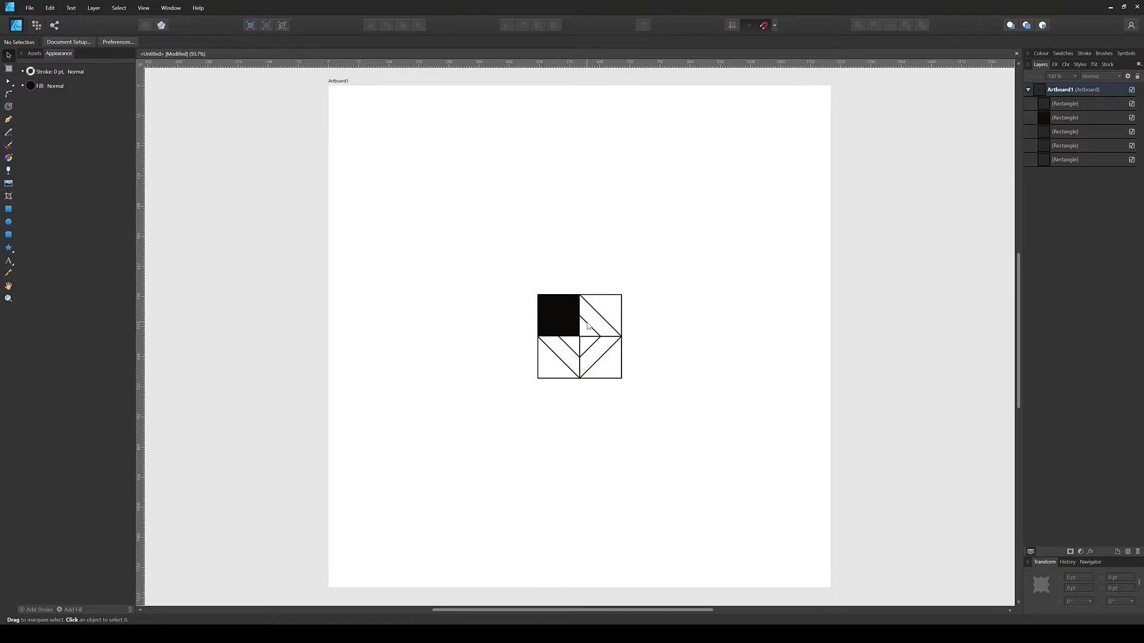
Duplicate the small rotated square and hide the copy to keep it in reserve
left_click(581, 331)
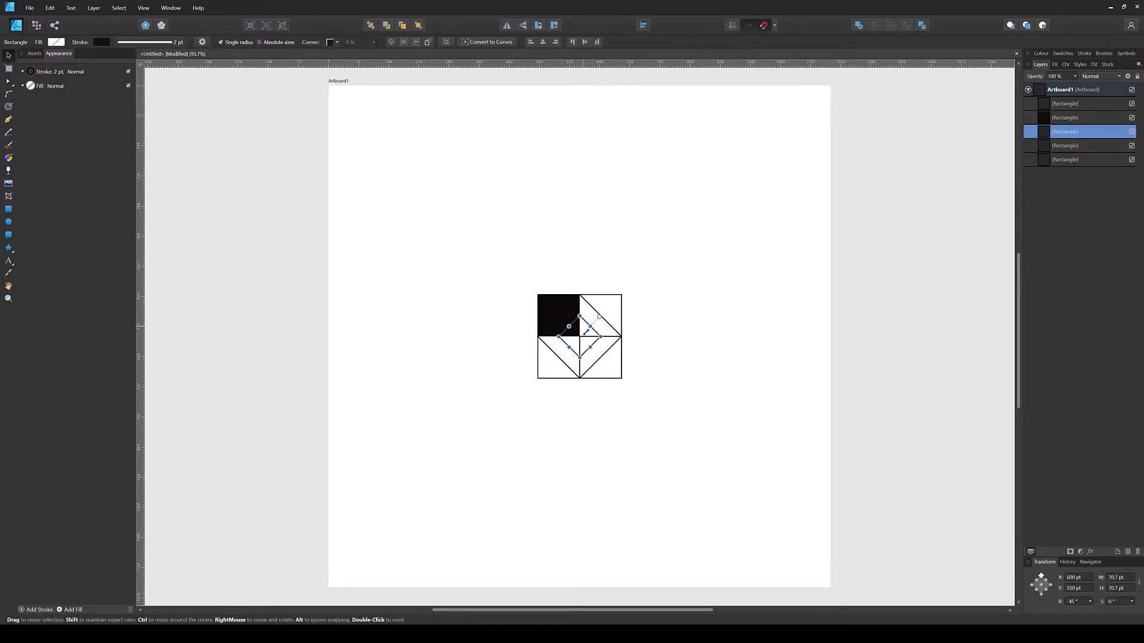
key("alt")
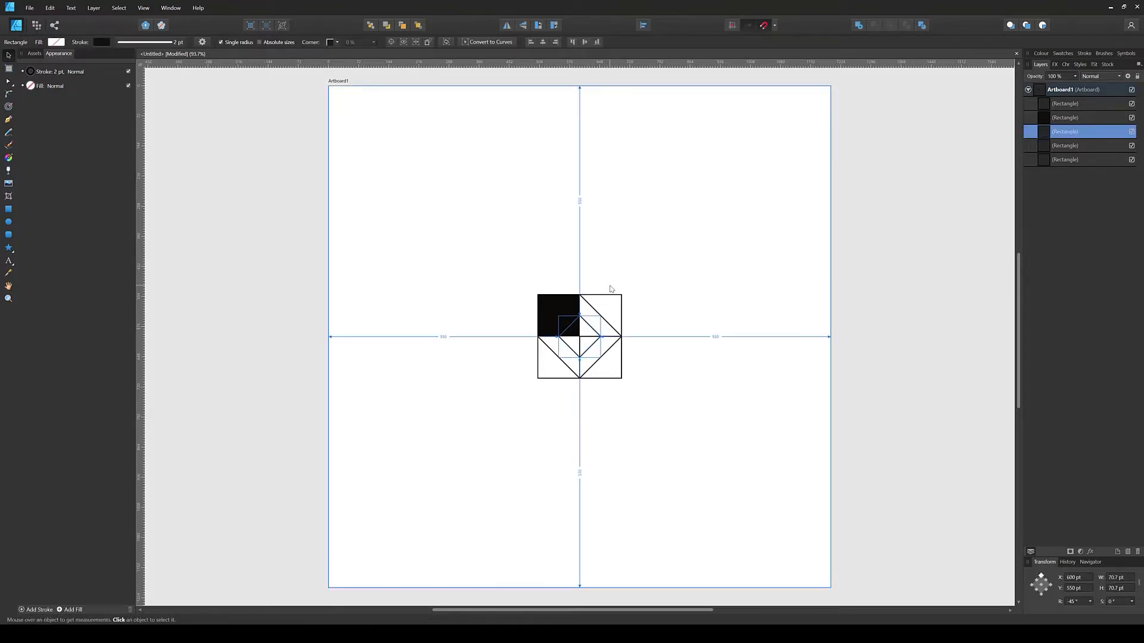
key("ctrl+j")
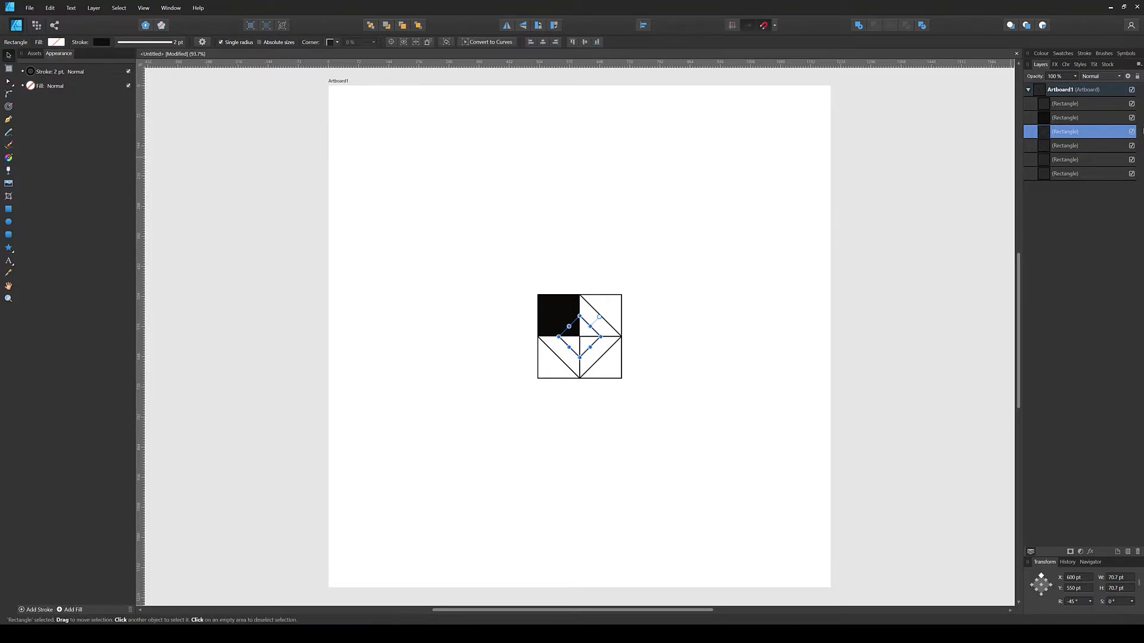
left_click(782, 269)
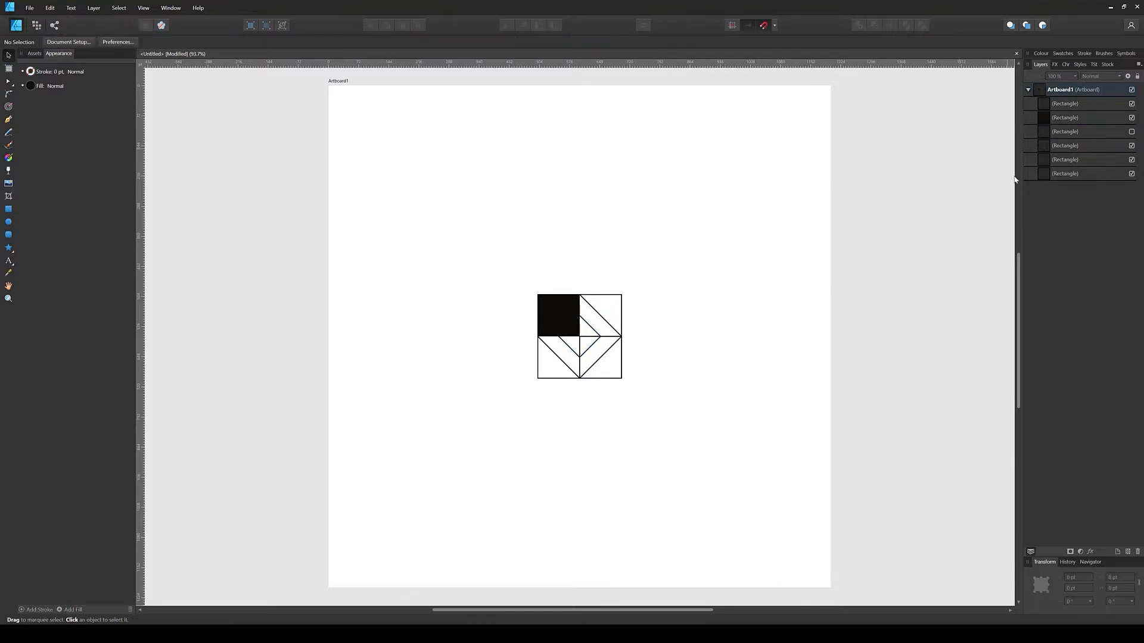
Subtract the visible small rotated square from the larger rotated square to leave a diamond-shaped frame
left_click(1062, 146)
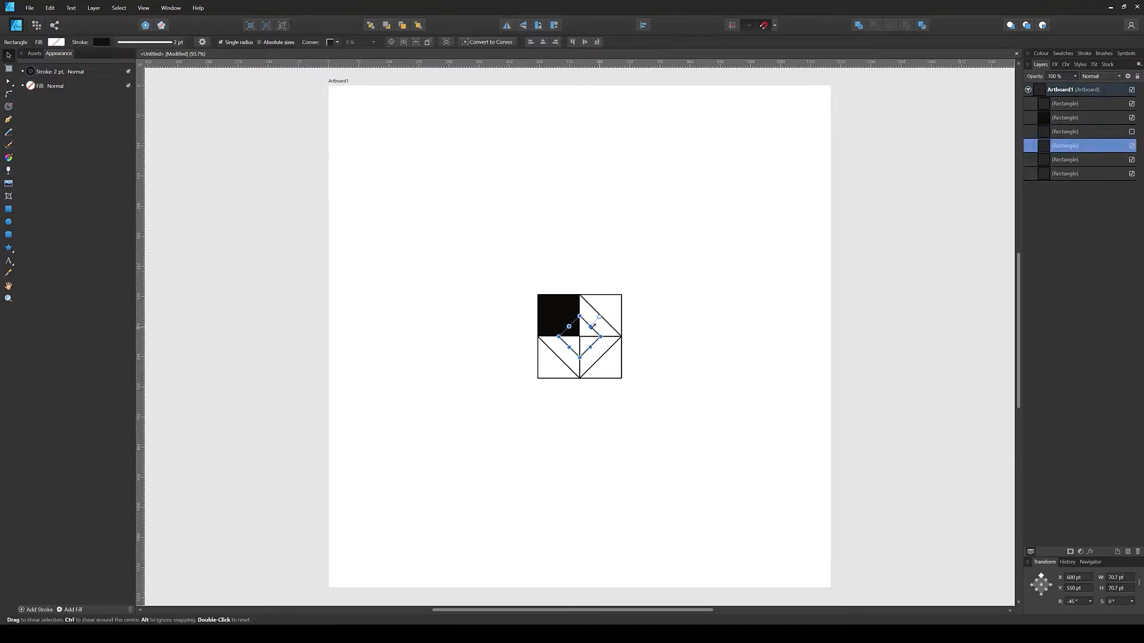
left_click(591, 309, "shift")
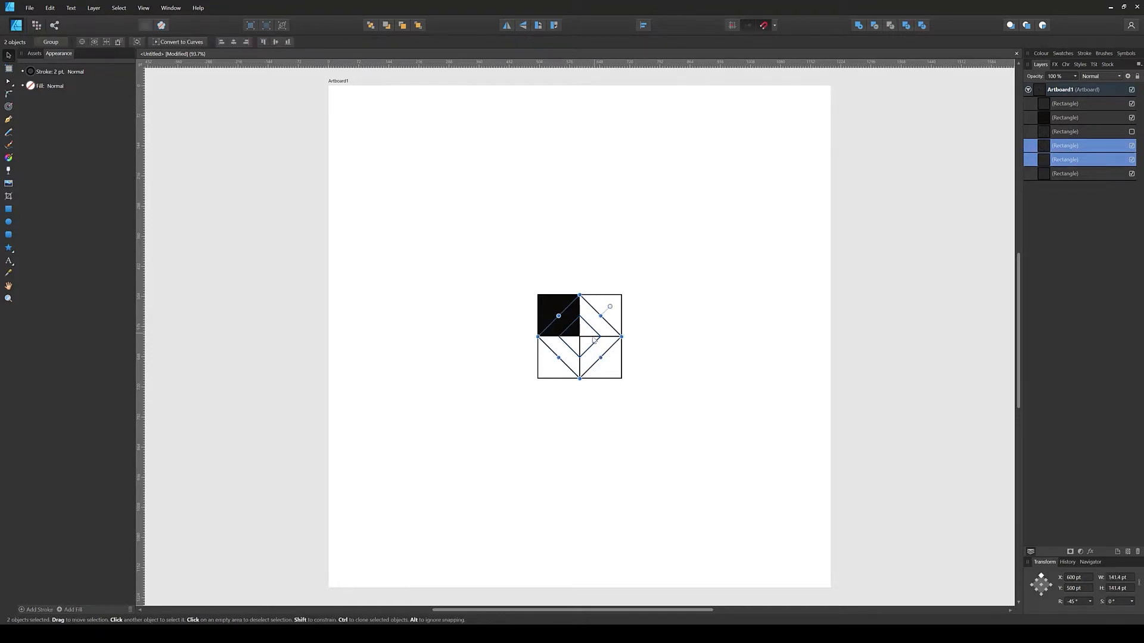
left_click(1048, 159)
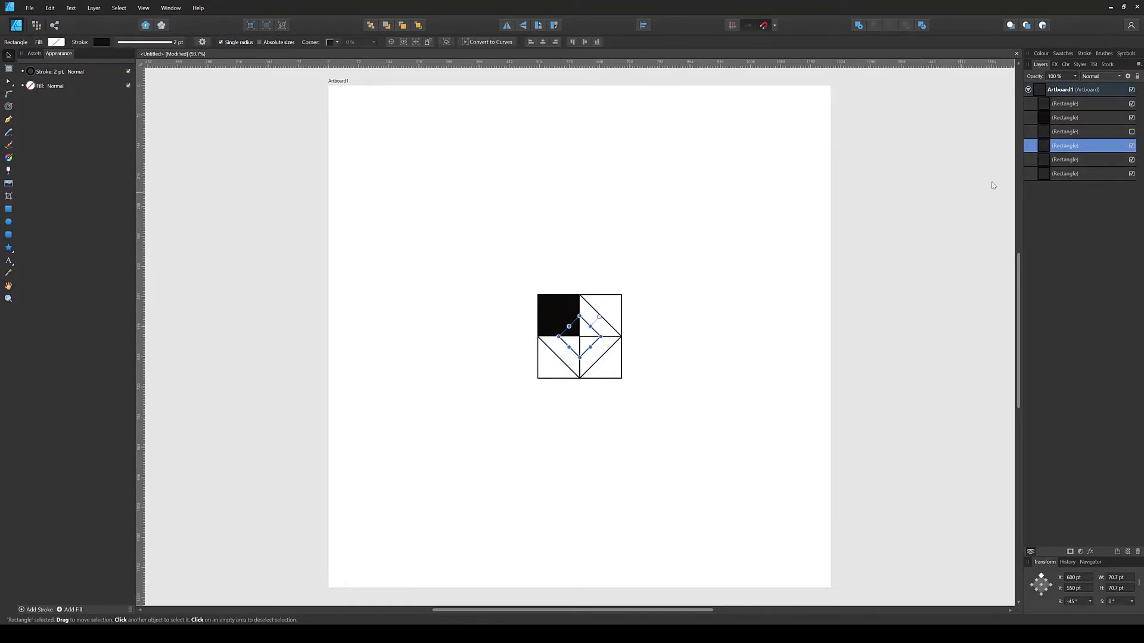
left_click(1051, 150)
left_click(1053, 160)
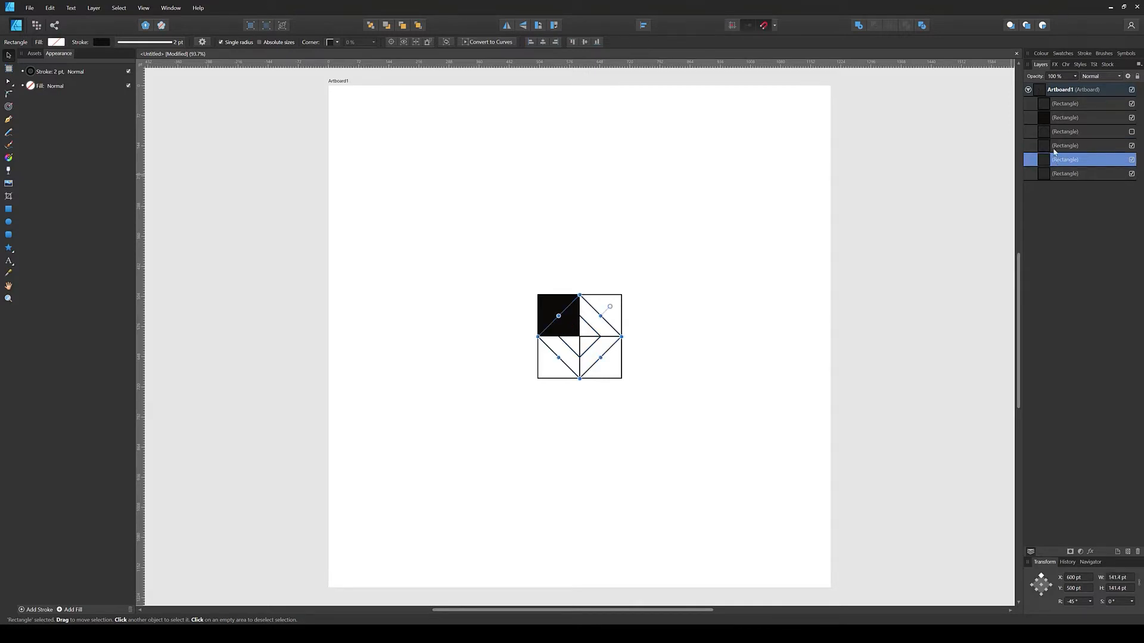
left_click(1054, 146, "shift")
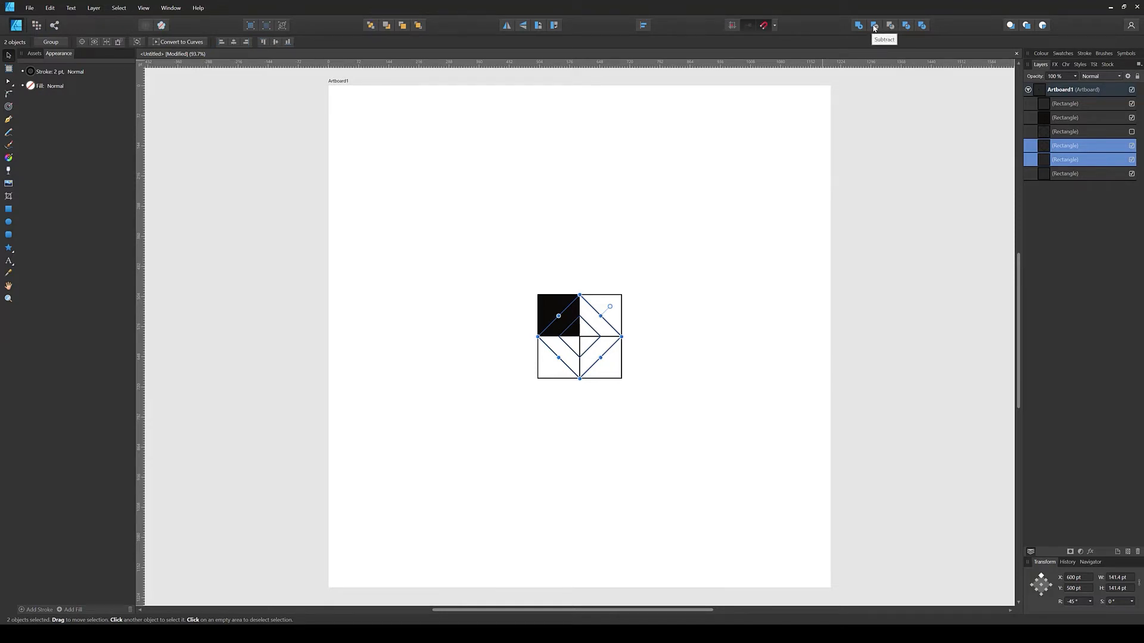
left_click(8, 260)
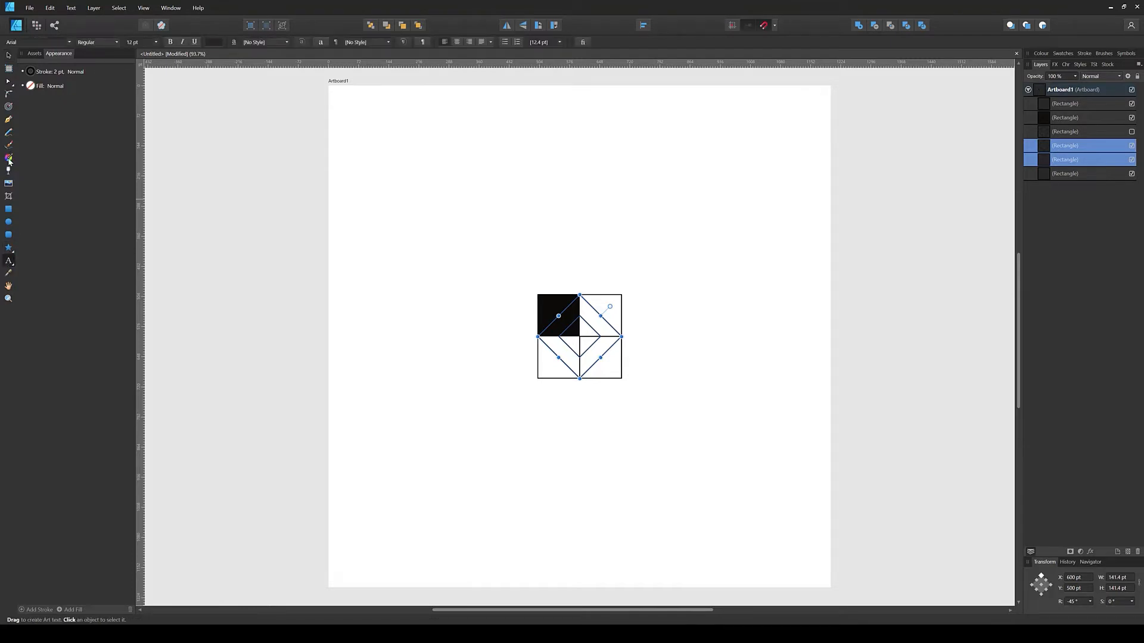
left_click(8, 56)
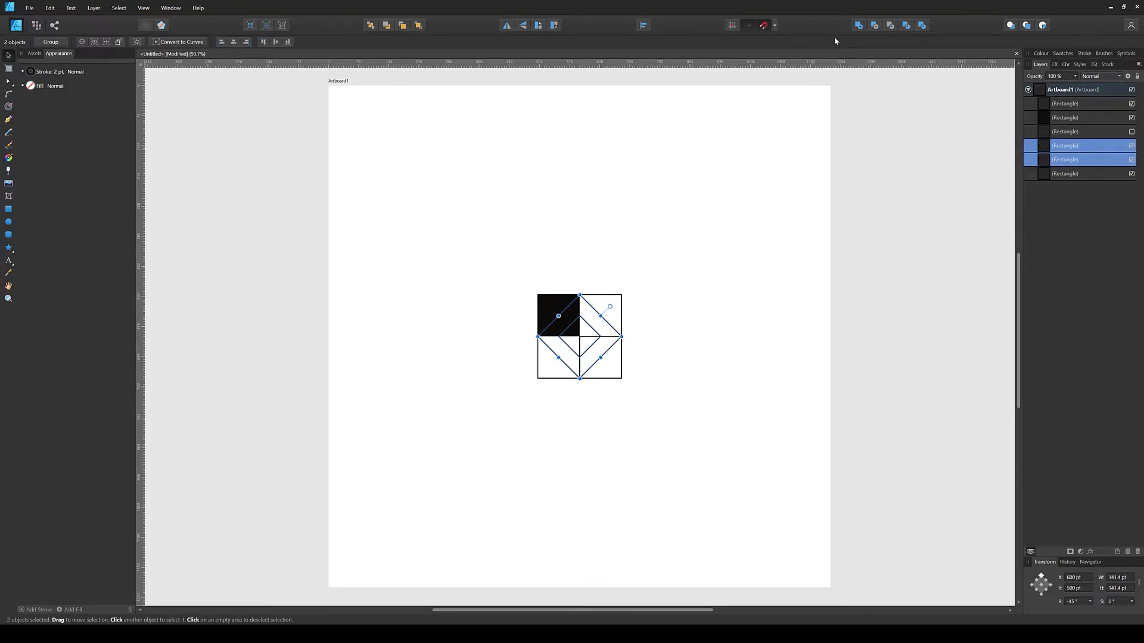
left_click(875, 27)
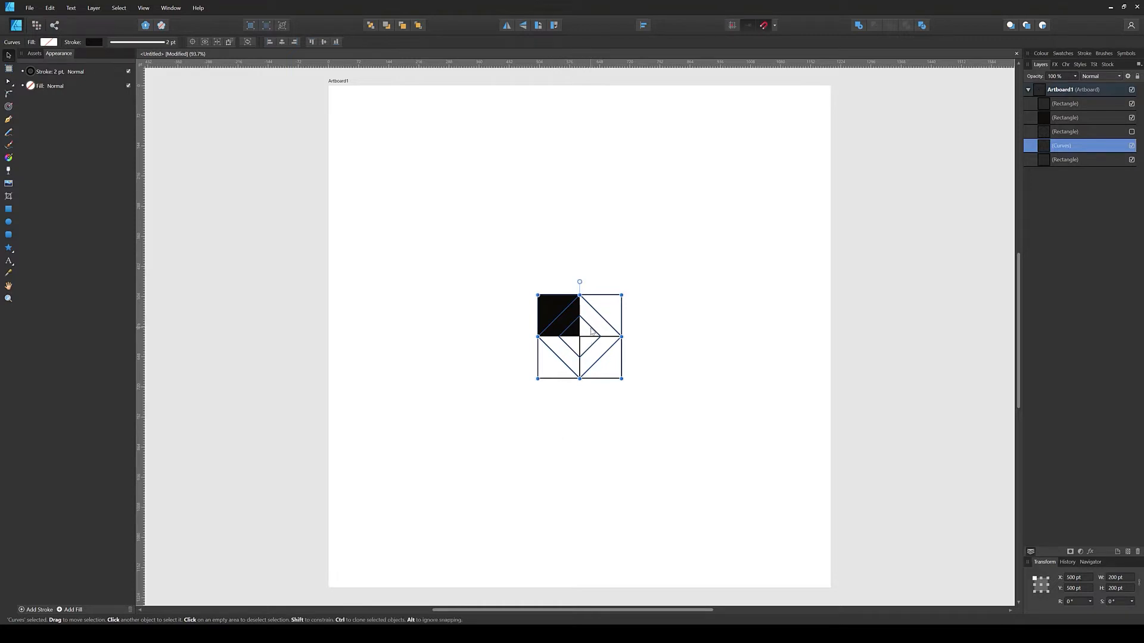
Give the diamond frame a black fill by swapping its fill and stroke, and set its stroke width to 0 pt
key("shift+x")
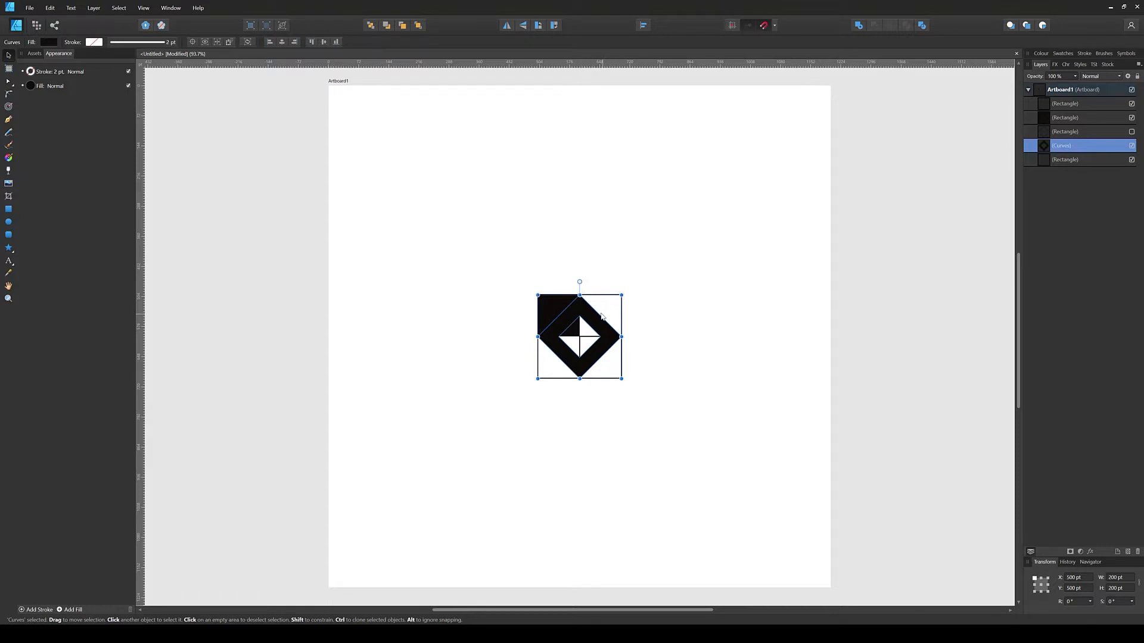
left_click(121, 45)
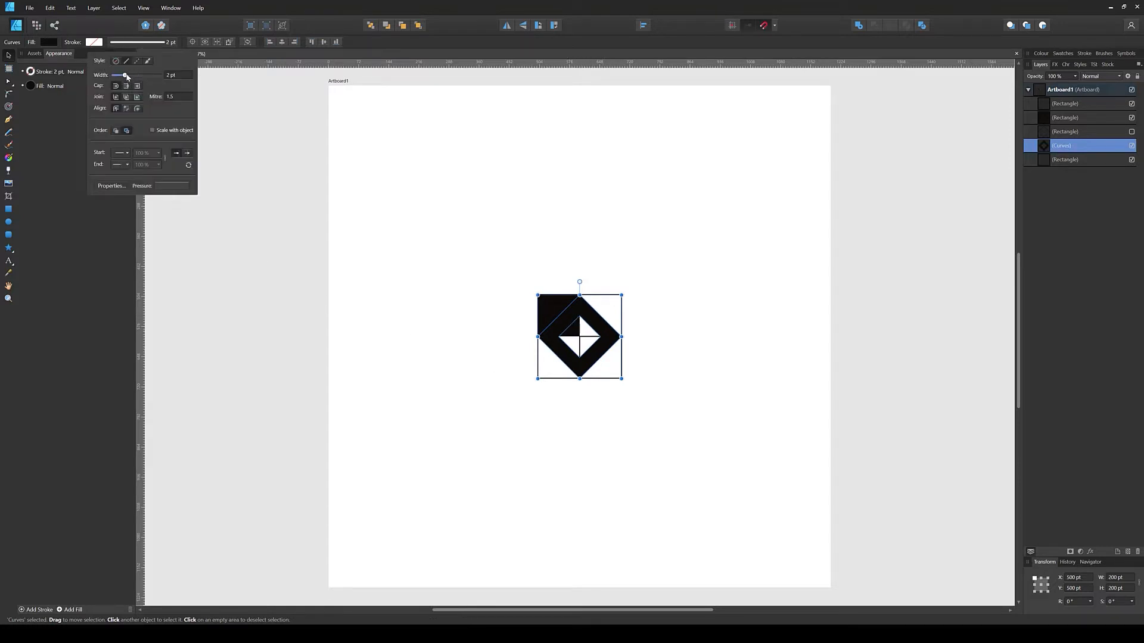
left_click_drag(124, 75, 104, 76)
left_click(411, 341)
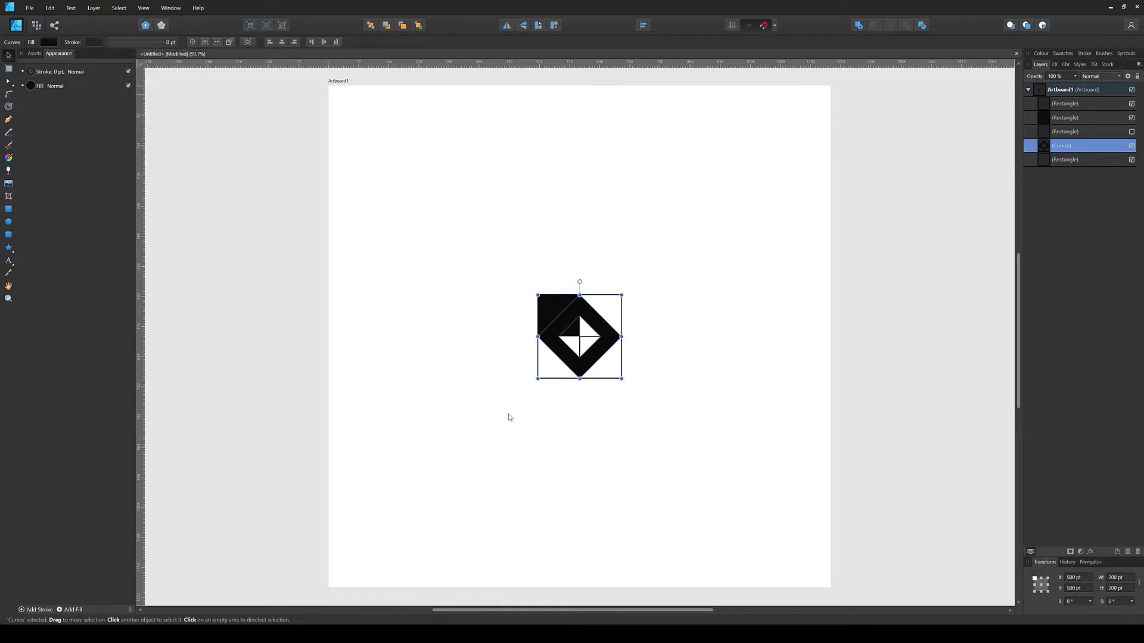
left_click(512, 420)
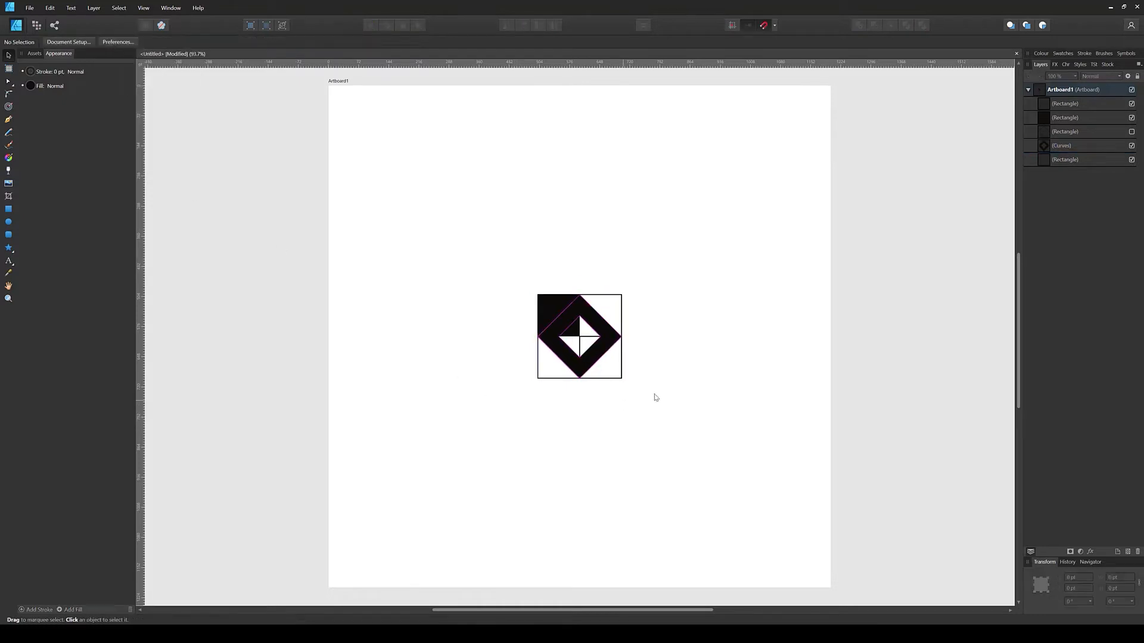
Subtract the lower-right quarter square from the black diamond frame
left_click(592, 340)
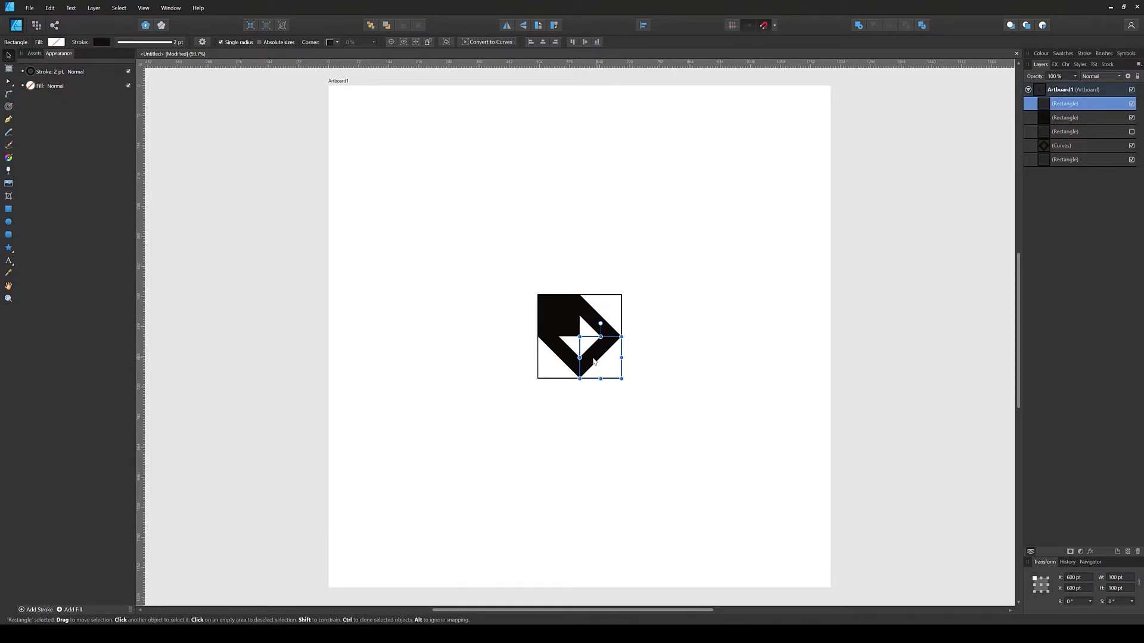
left_click(590, 314, "shift")
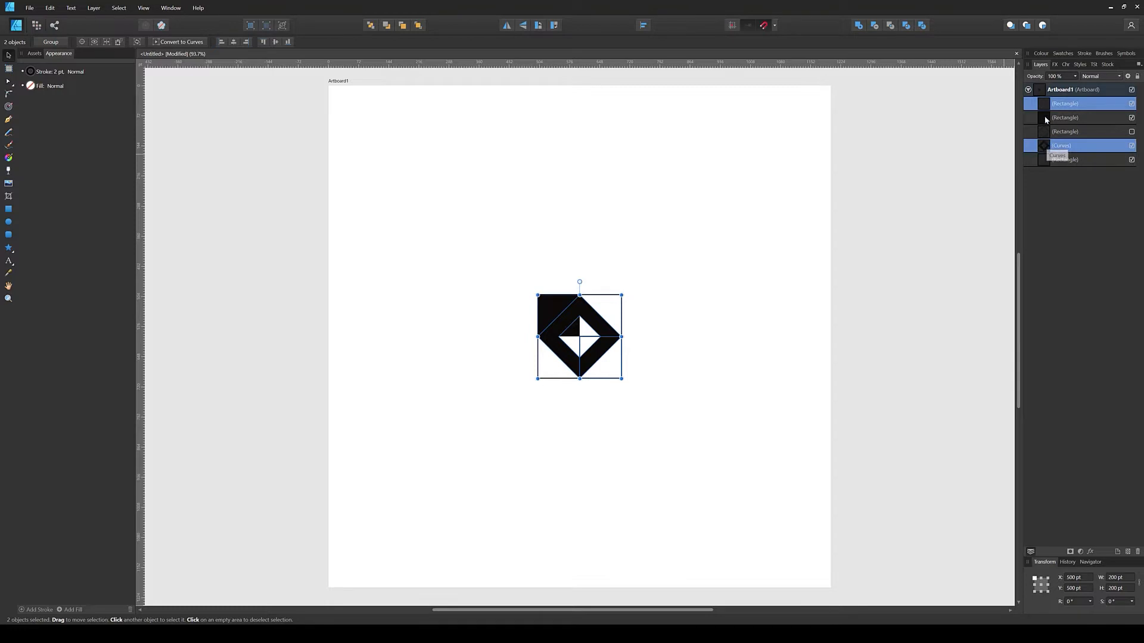
left_click(874, 27)
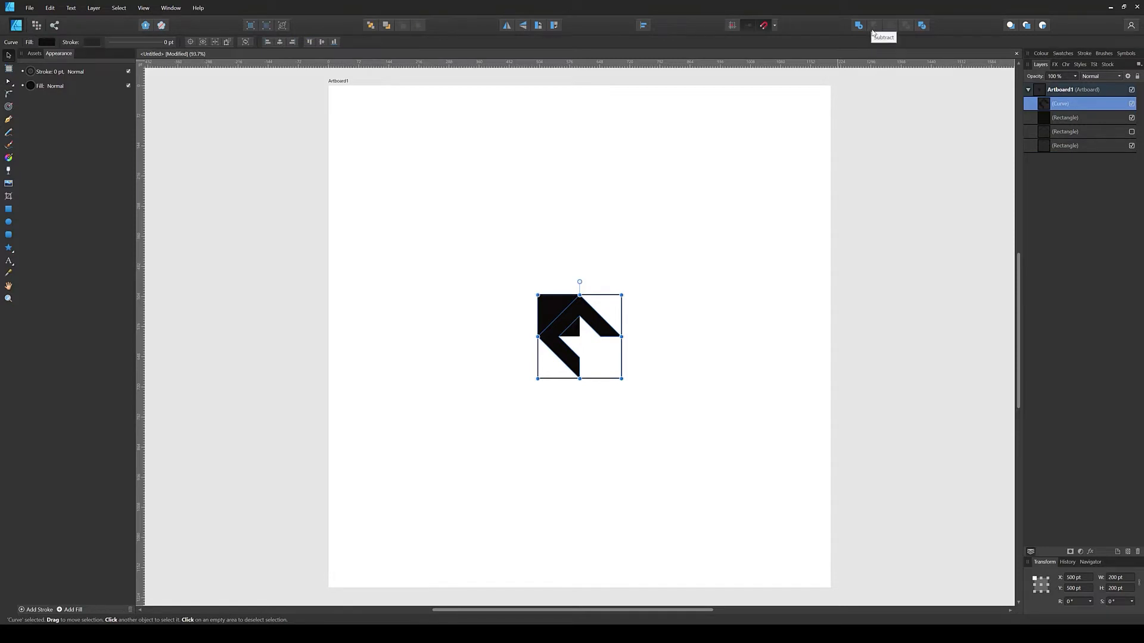
Show the hidden small rotated square and centre it on the large square's upper-right corner, at X 700 pt and Y 450 pt
left_click(1070, 134)
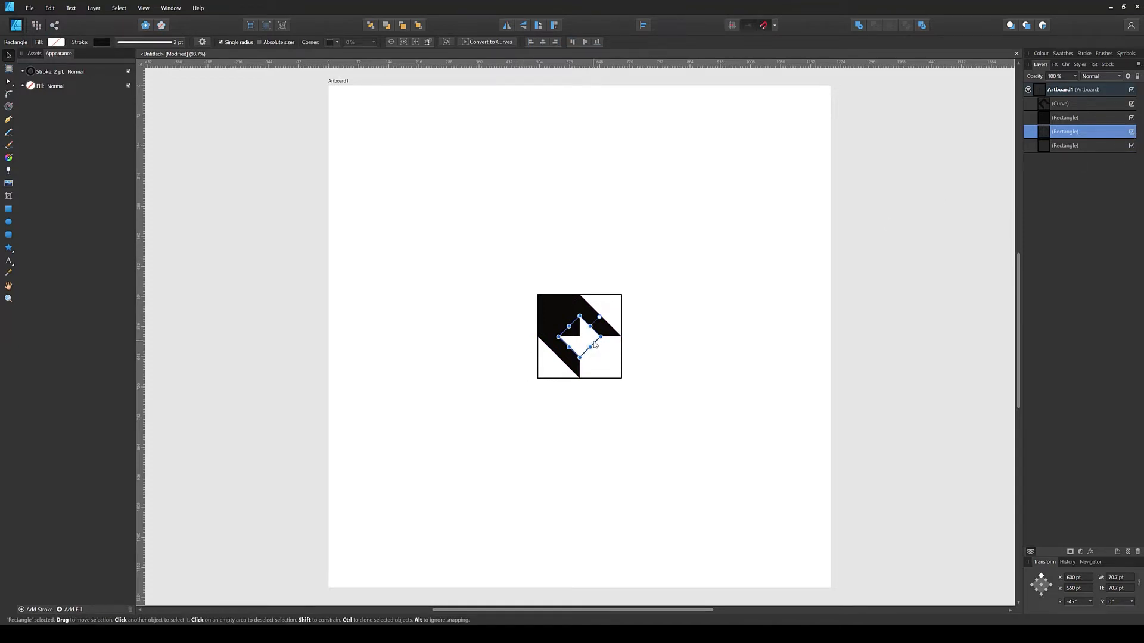
left_click_drag(596, 345, 637, 302)
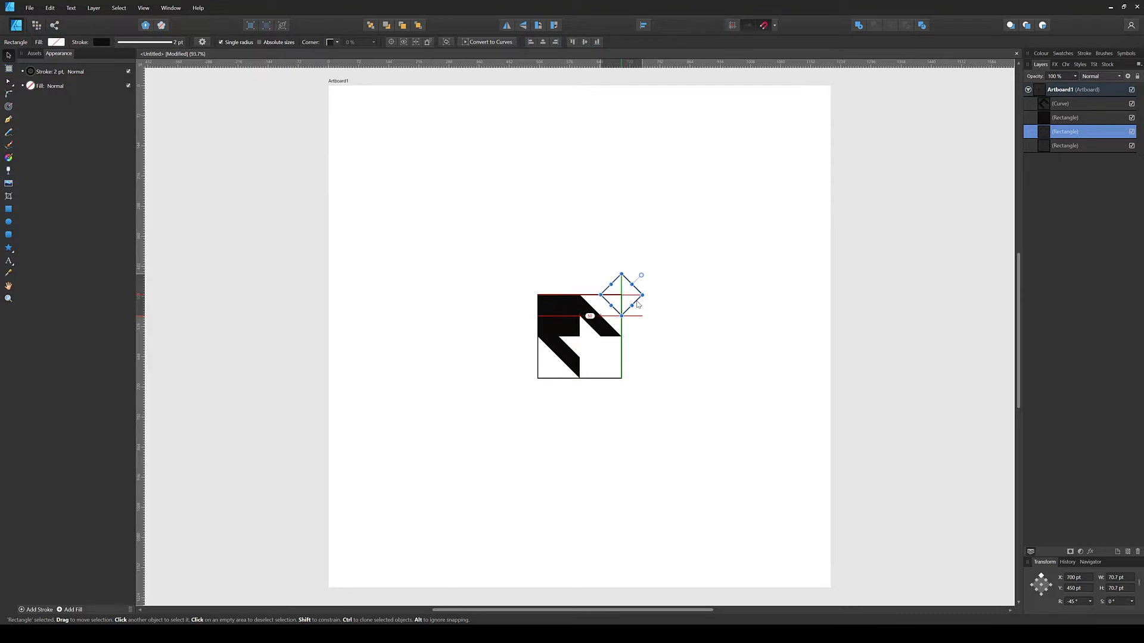
left_click_drag(636, 303, 637, 304)
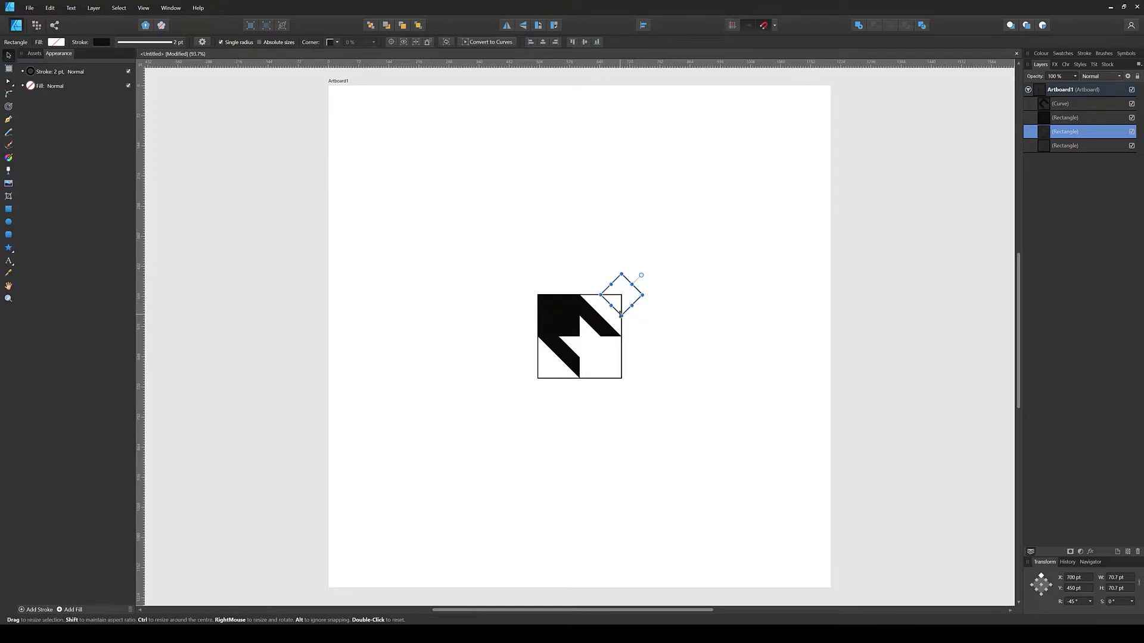
Give the small rotated square a black fill by swapping its fill and stroke, and remove its stroke
key("shift+x")
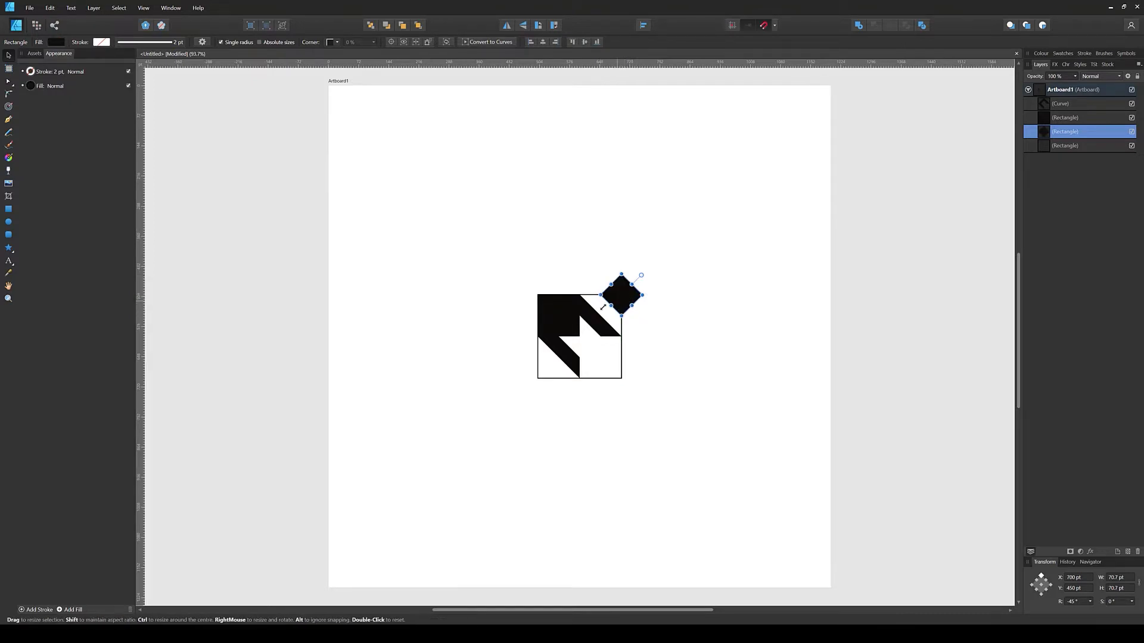
left_click(128, 43)
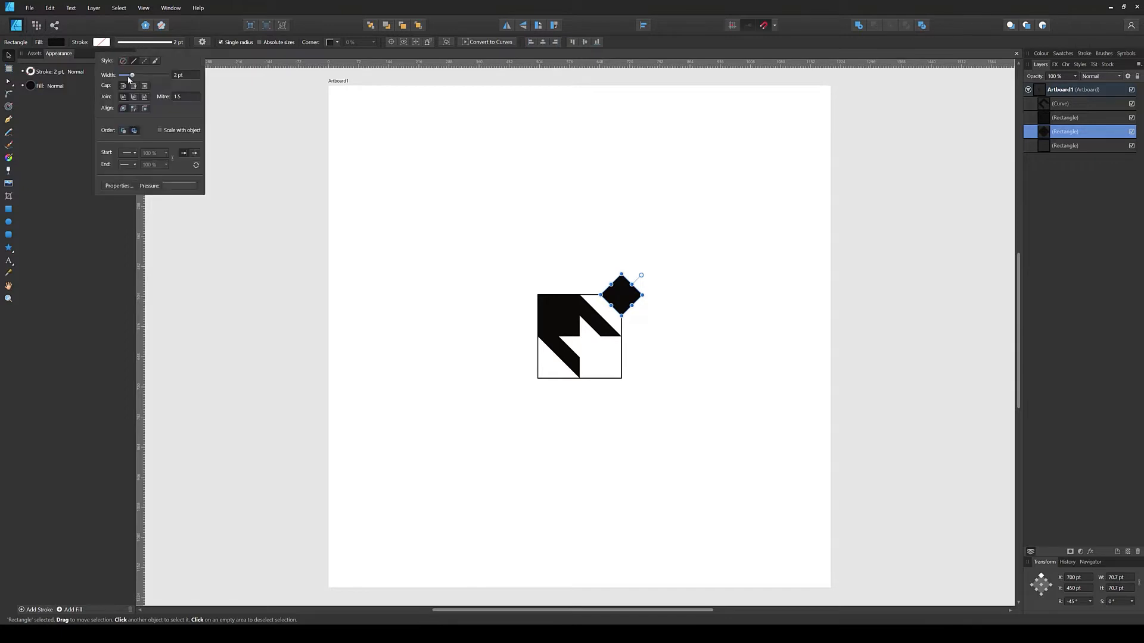
left_click(123, 62)
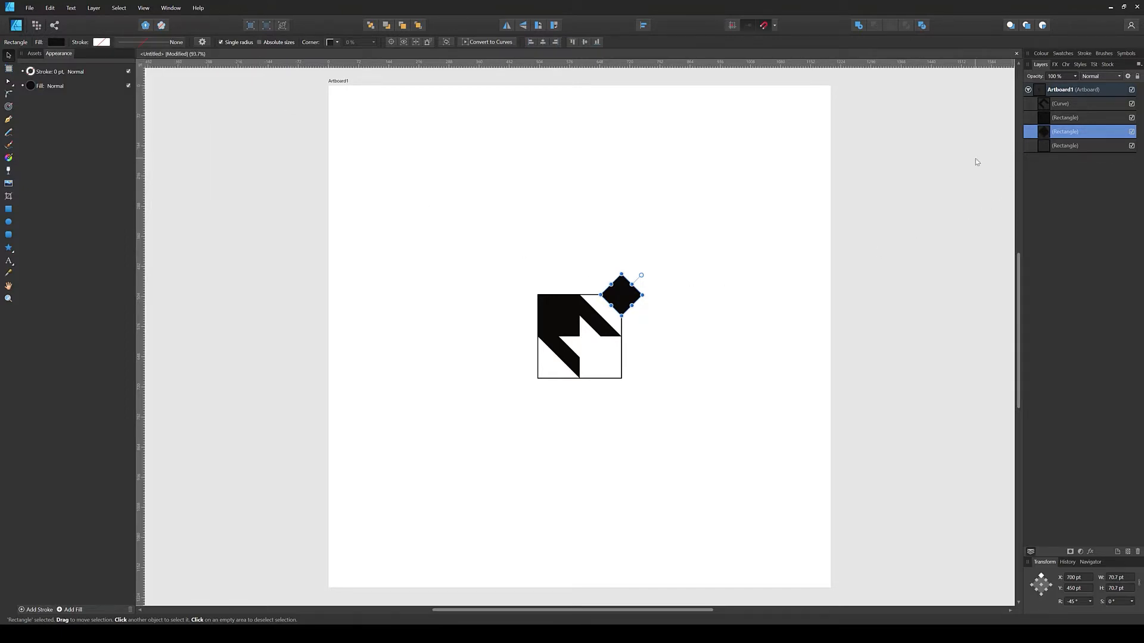
Duplicate the small black diamond and centre the copy on the large square's lower-left corner, at X 500 pt and Y 650 pt
key("ctrl+j")
left_click_drag(621, 295, 538, 382)
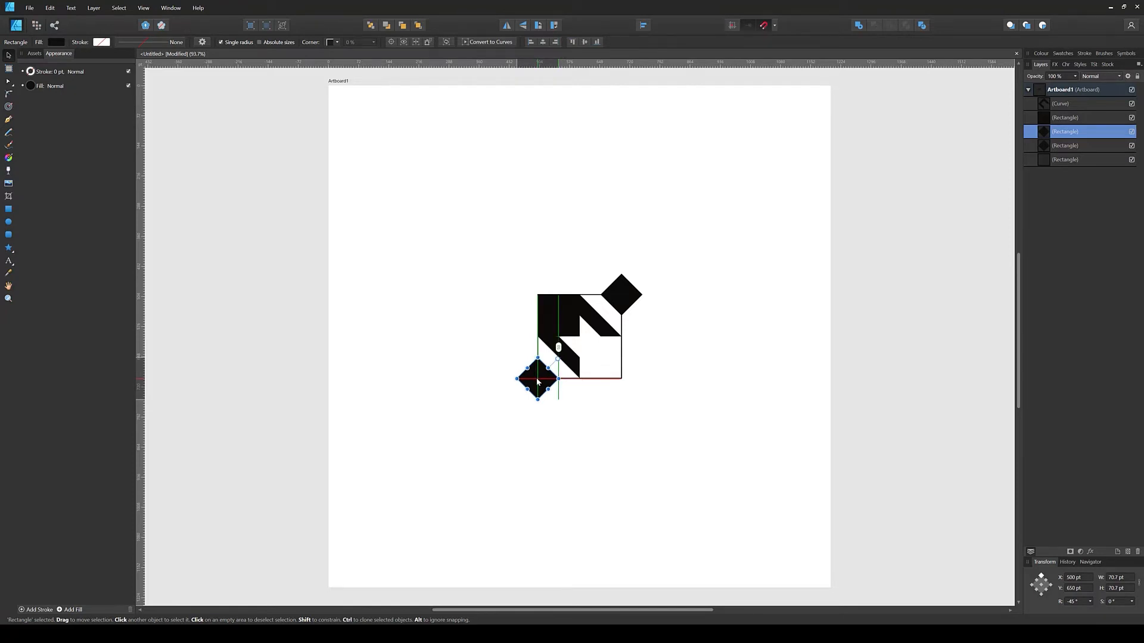
Clip the black curve, the black quarter square and both small diamonds inside the outlined large square
left_click_drag(537, 382, 538, 382)
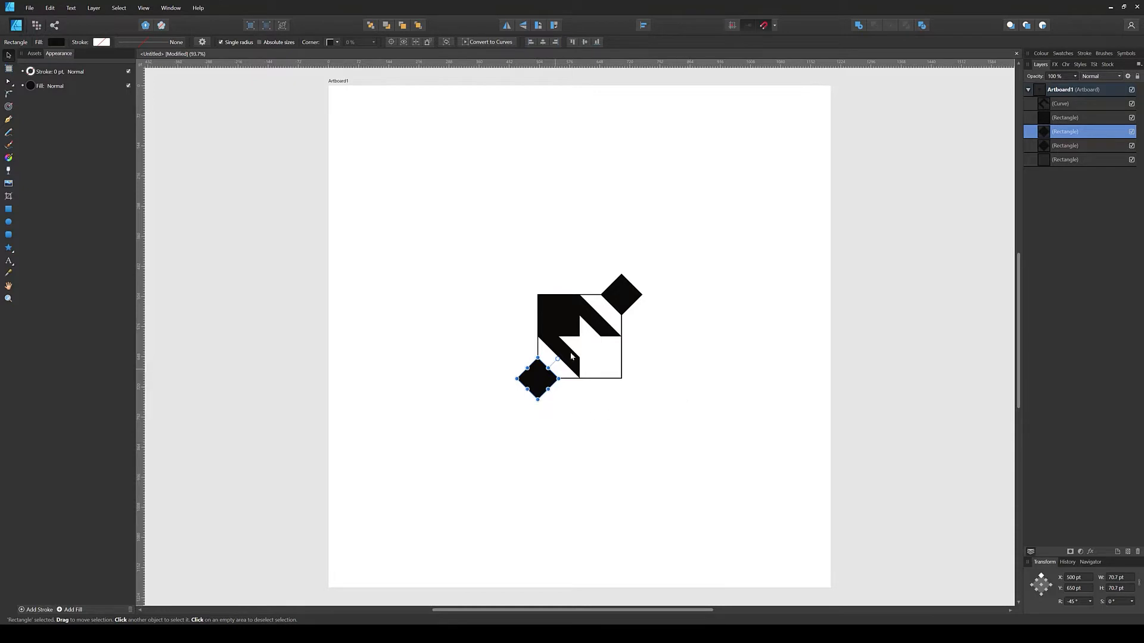
left_click(655, 351)
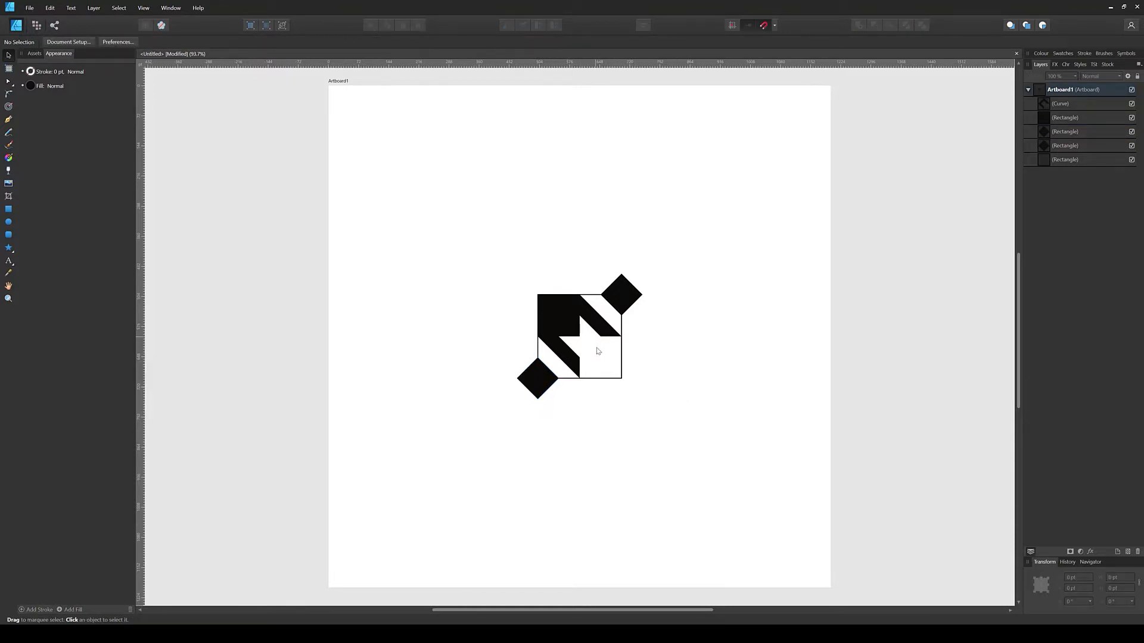
left_click(1048, 147)
left_click(1056, 105, "shift")
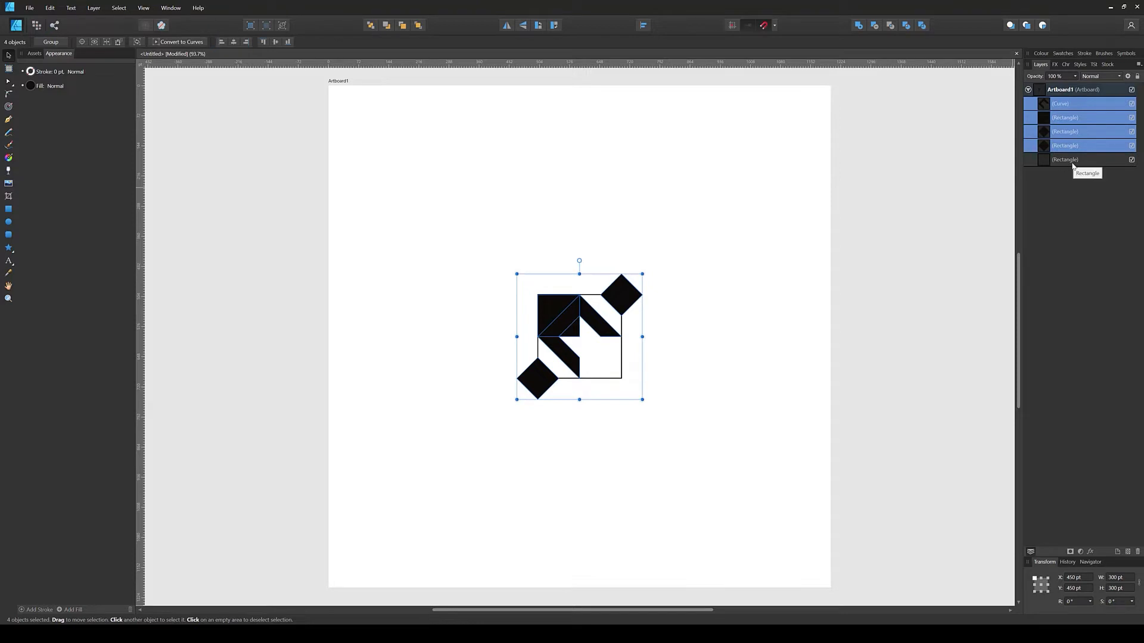
left_click_drag(1043, 105, 1073, 169)
left_click(1049, 106)
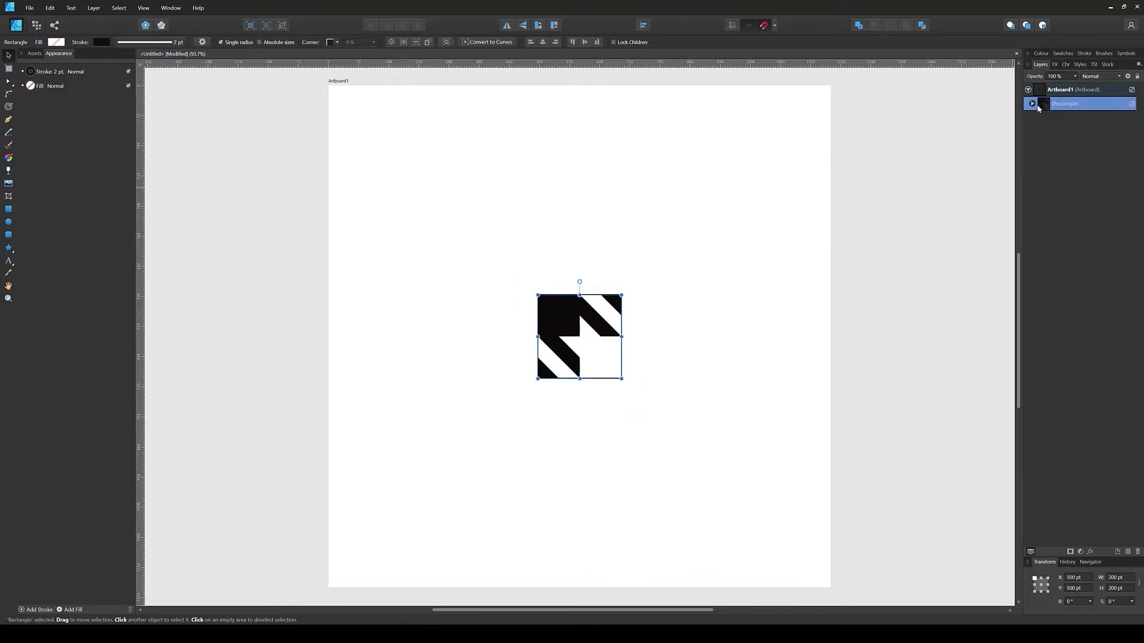
left_click(1032, 104)
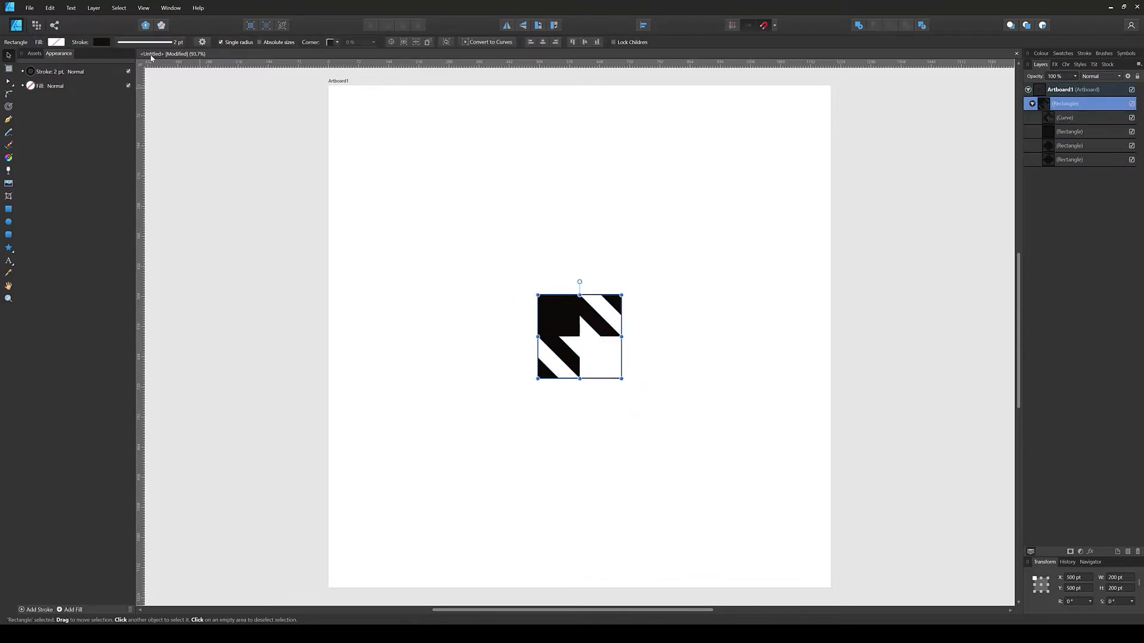
Remove the stroke from the large clipping square, setting its colour and line style to none
left_click(102, 42)
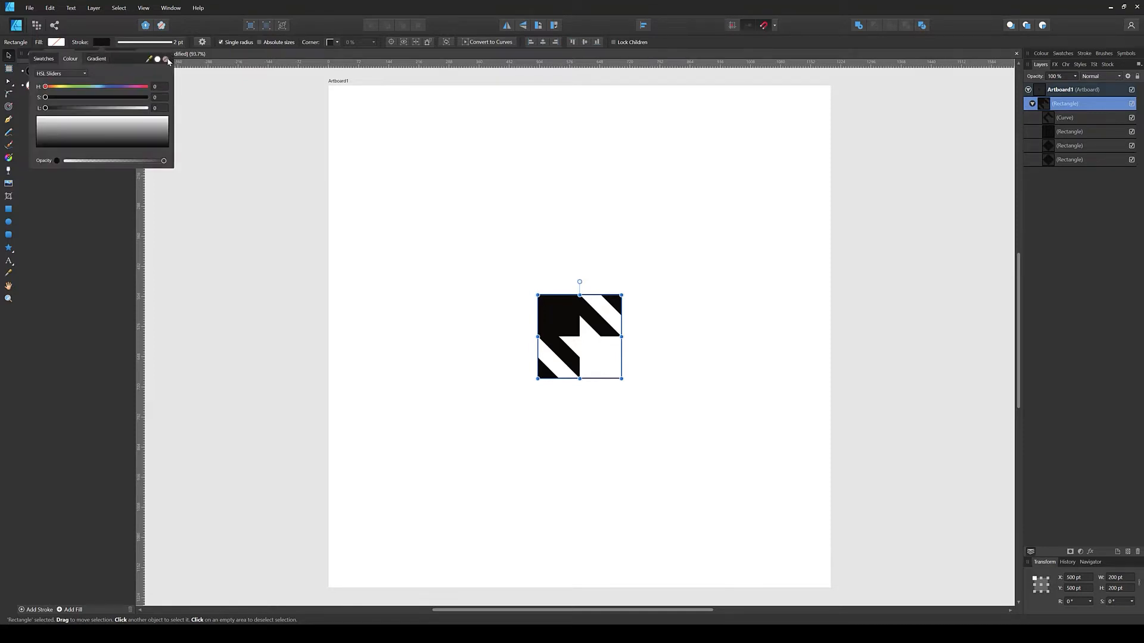
left_click(169, 61)
left_click(149, 42)
left_click(123, 62)
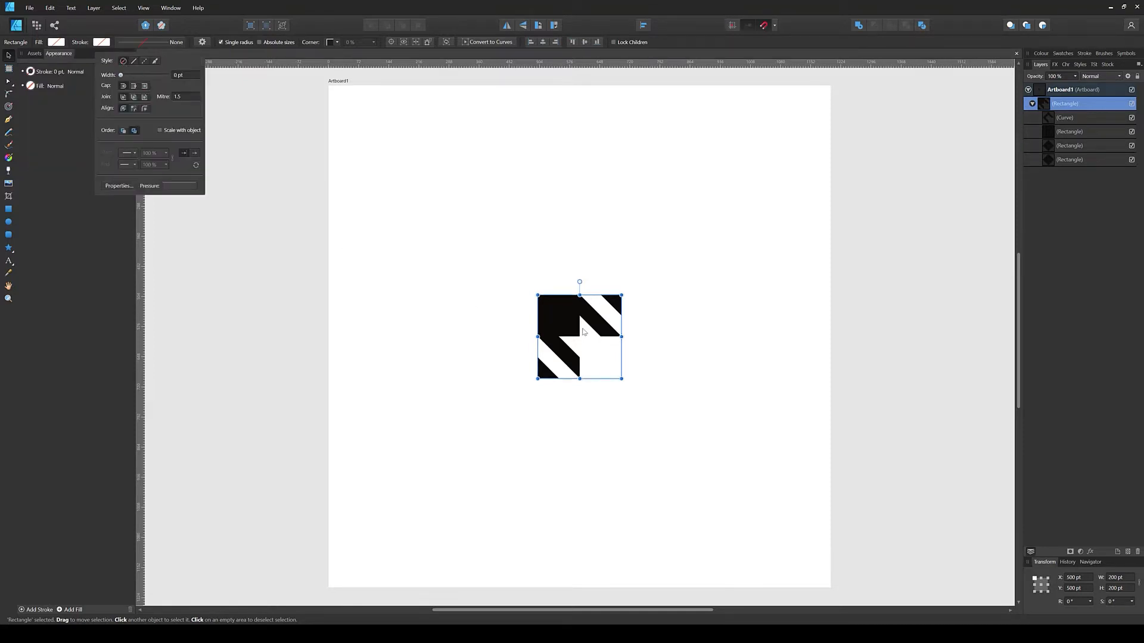
left_click(712, 365)
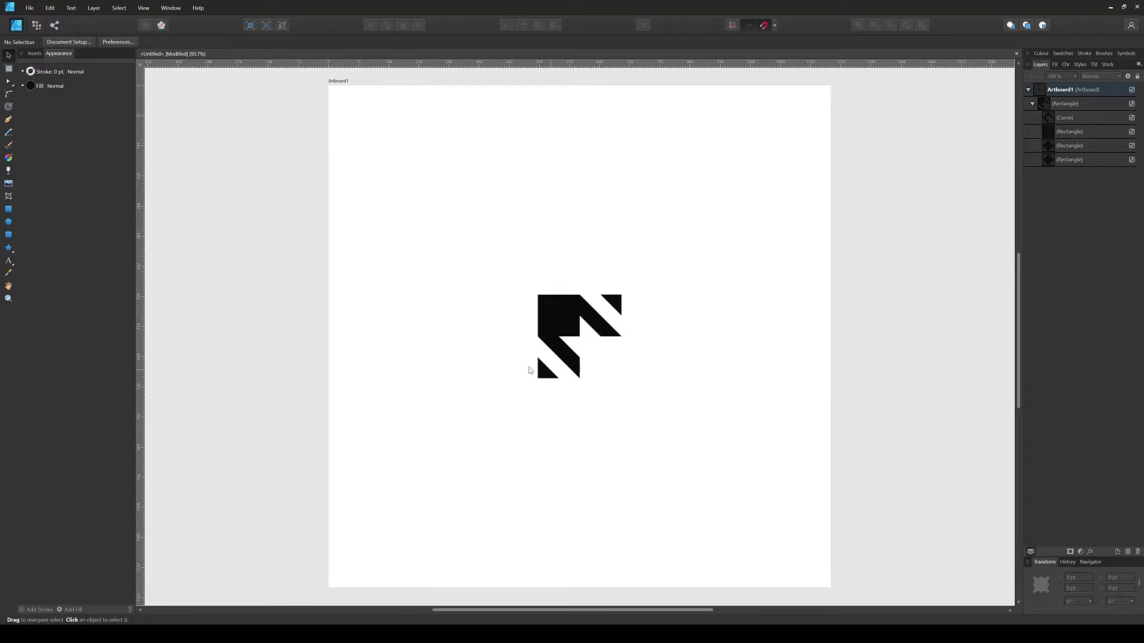
Flip the large square with its clipped shapes horizontally
left_click(1033, 105)
left_click(1036, 108)
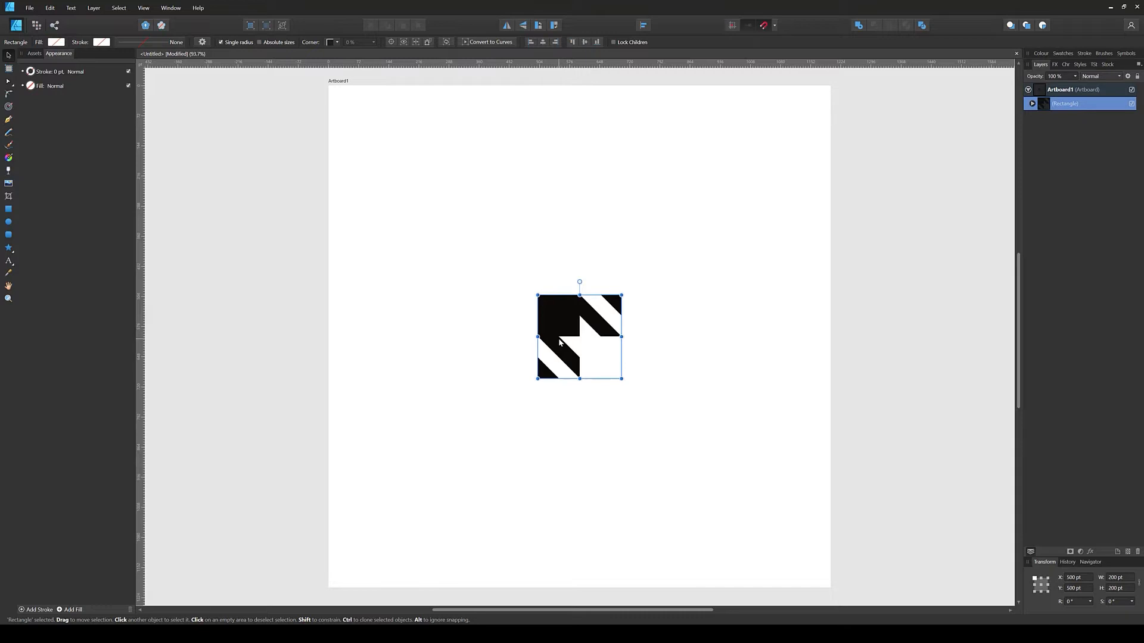
left_click(507, 27)
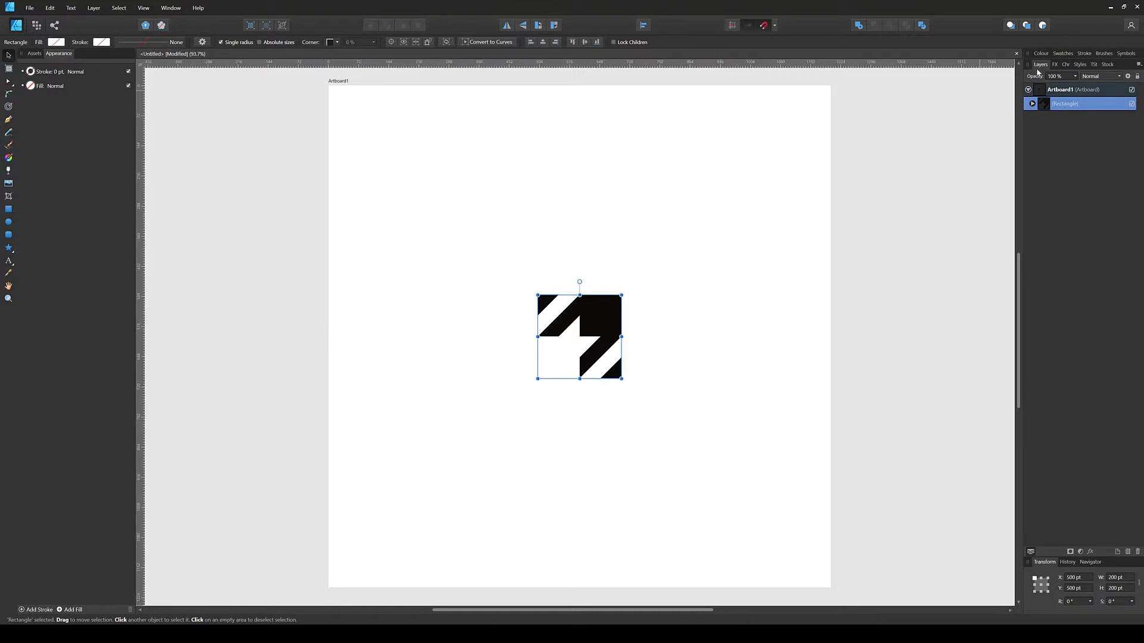
Create a symbol from the flipped square with its clipped shapes
left_click(1125, 53)
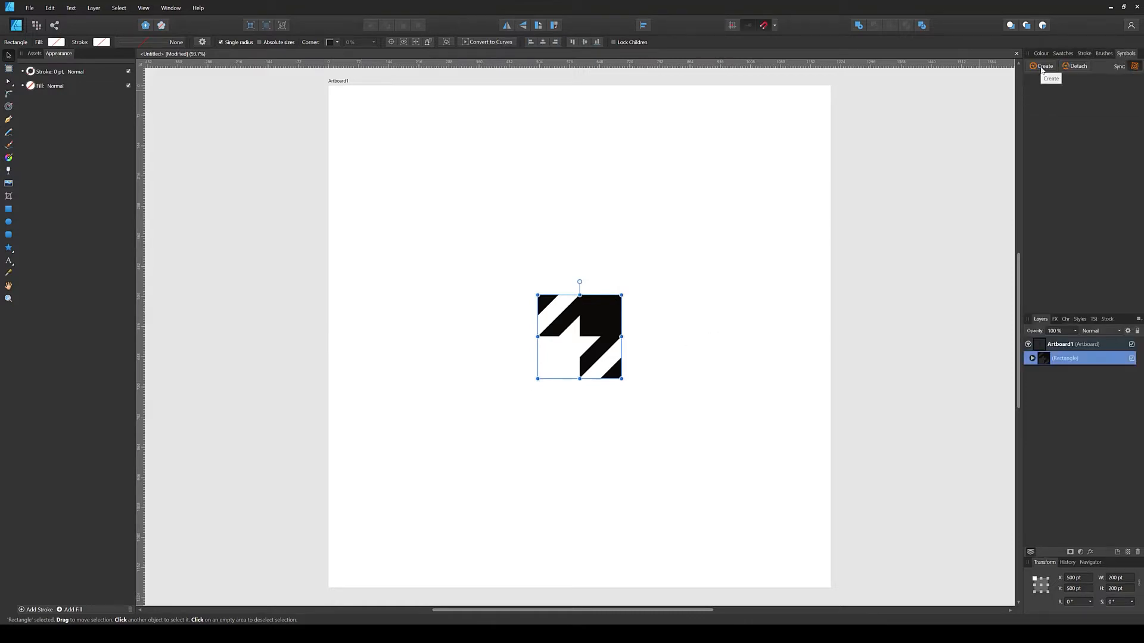
left_click(1040, 66)
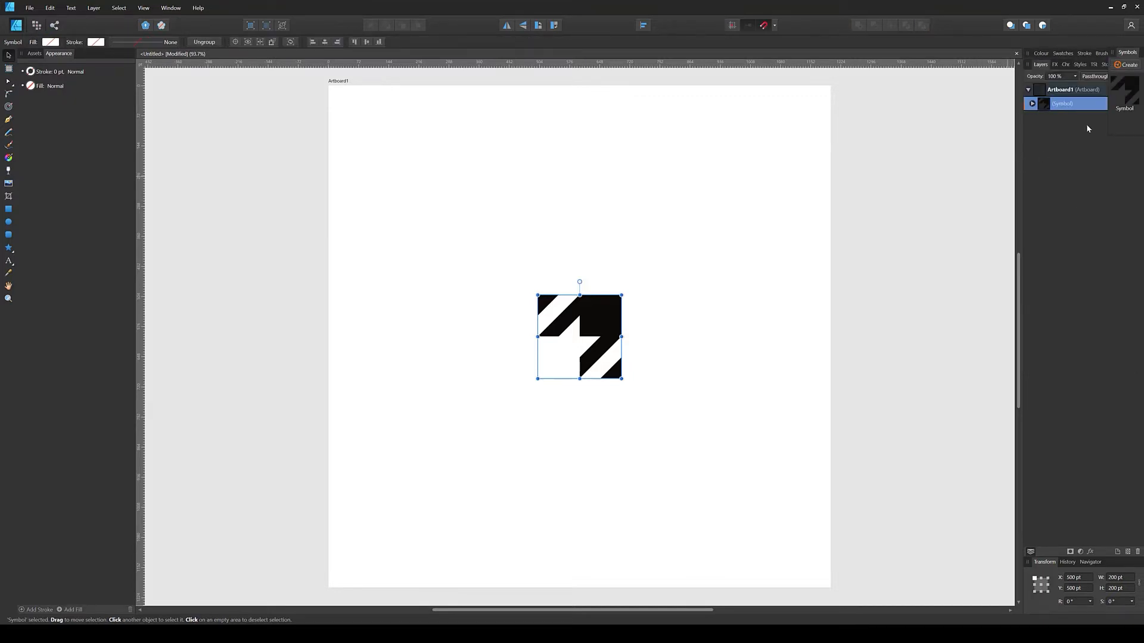
left_click(1127, 53)
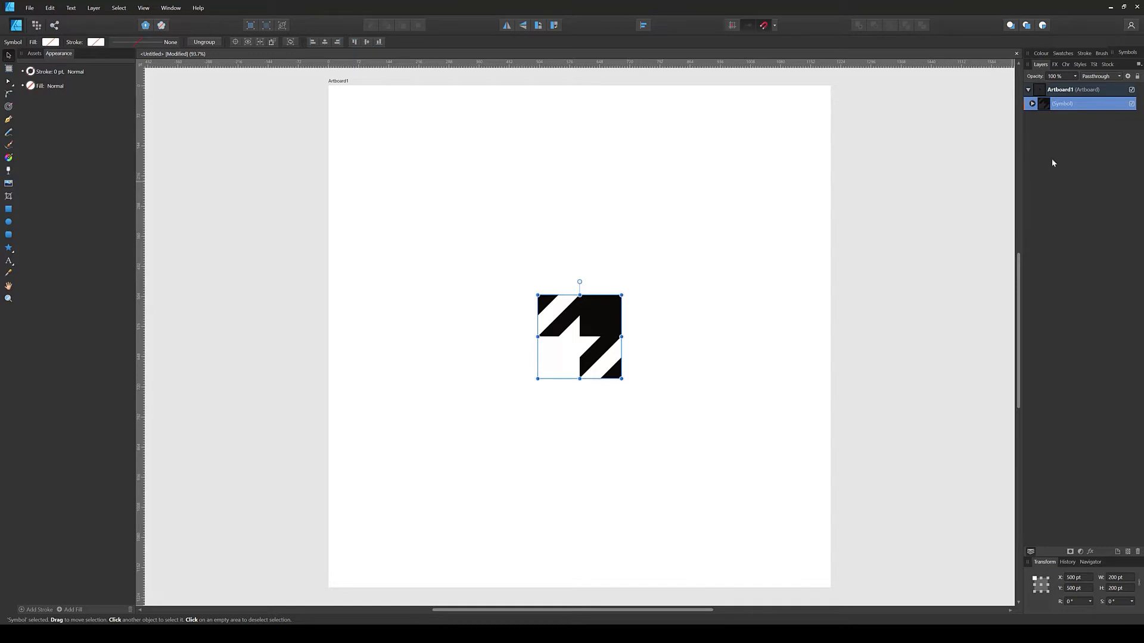
Examine the symbol's nested layers, highlighting the curve and each clipped rectangle in turn
left_click(1032, 104)
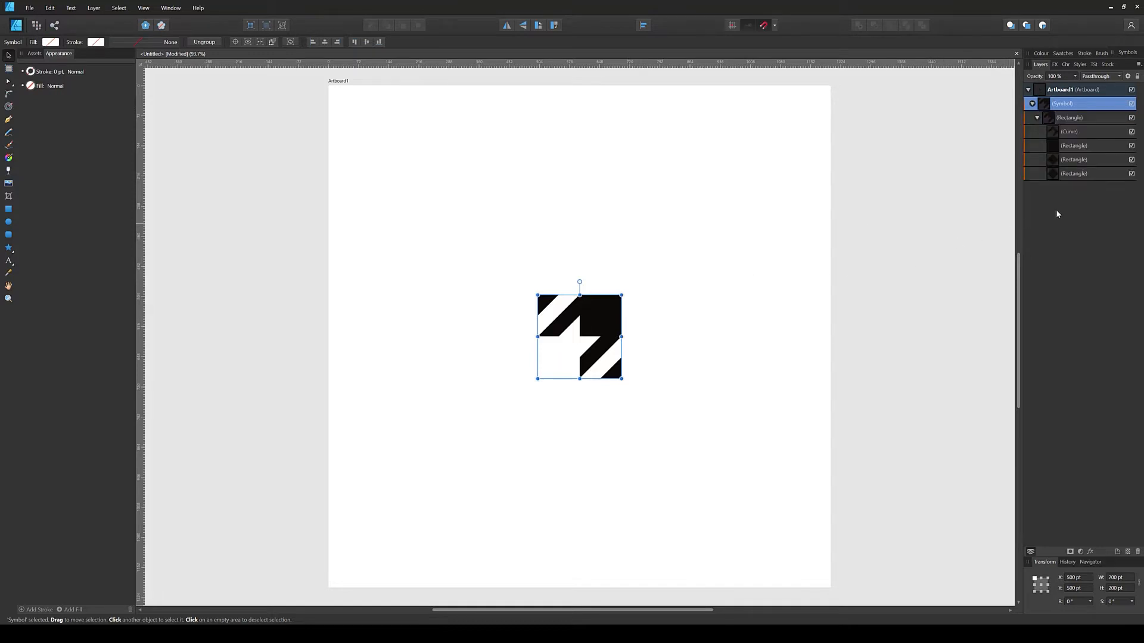
left_click(1075, 131)
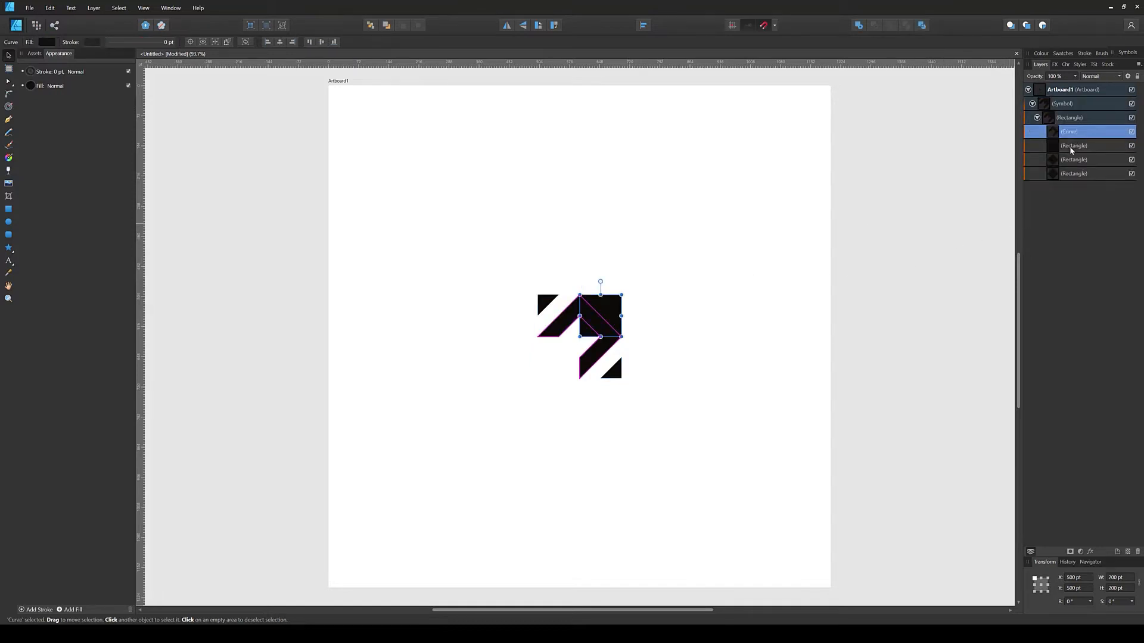
left_click(1070, 145)
left_click(1069, 159)
left_click(1065, 174)
left_click(1073, 134)
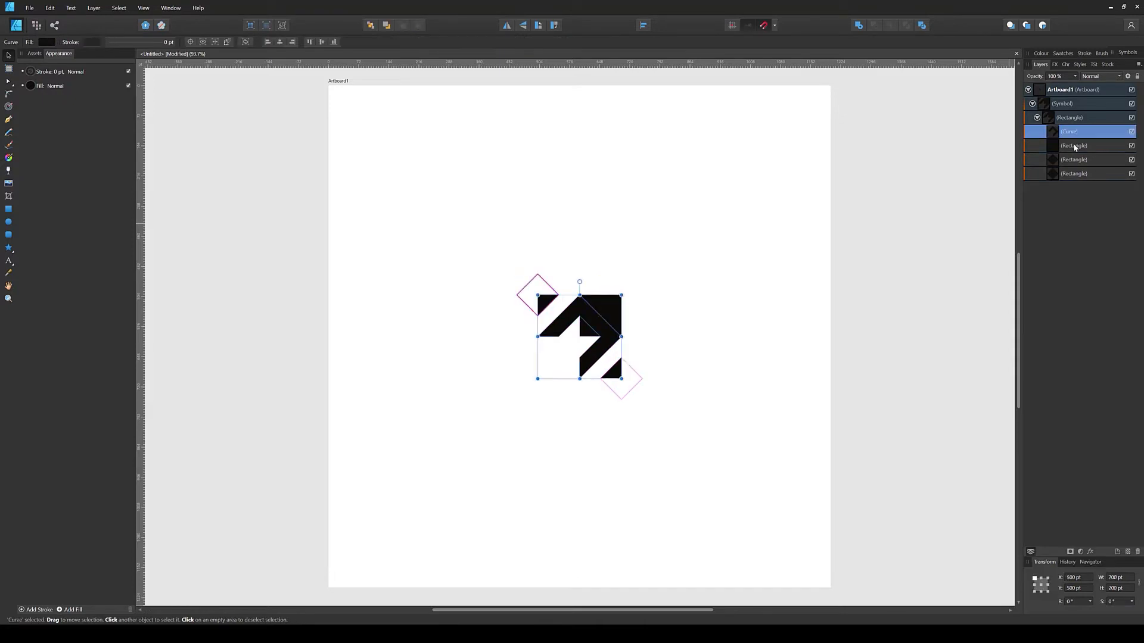
left_click(1074, 147)
left_click(1075, 160)
left_click(1066, 173)
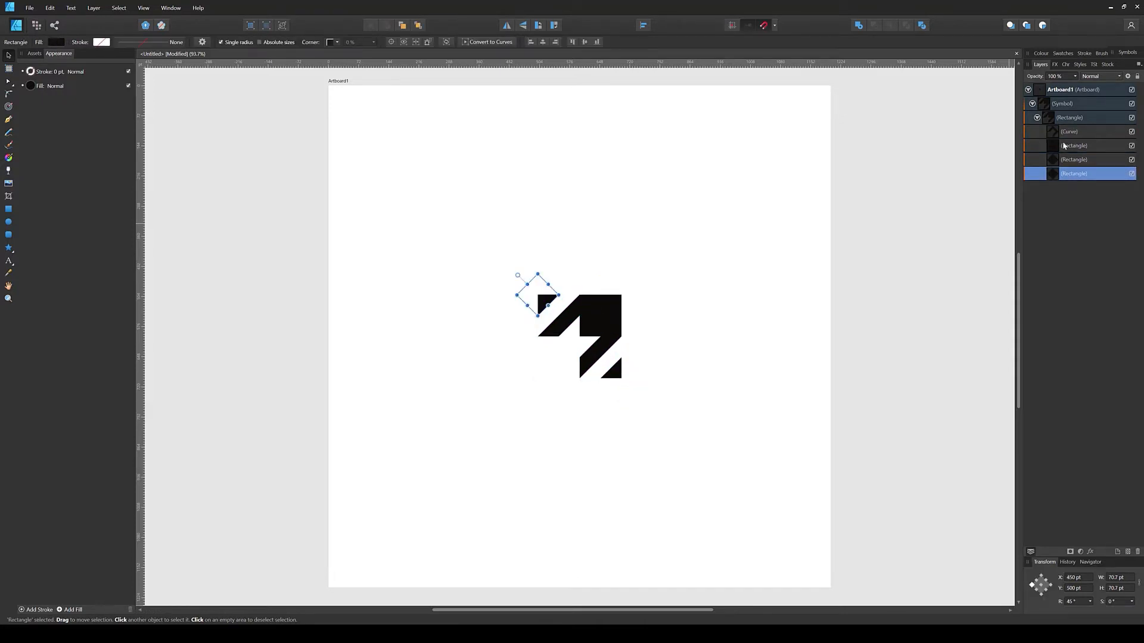
left_click(1072, 134)
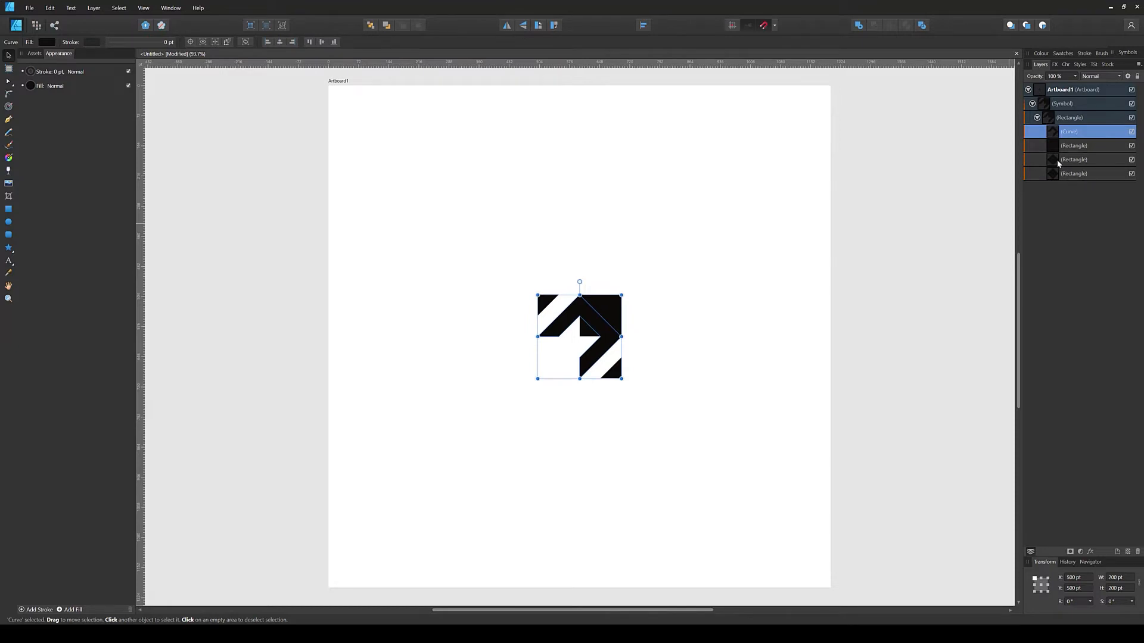
left_click_drag(1057, 162, 1037, 120)
left_click(1037, 119)
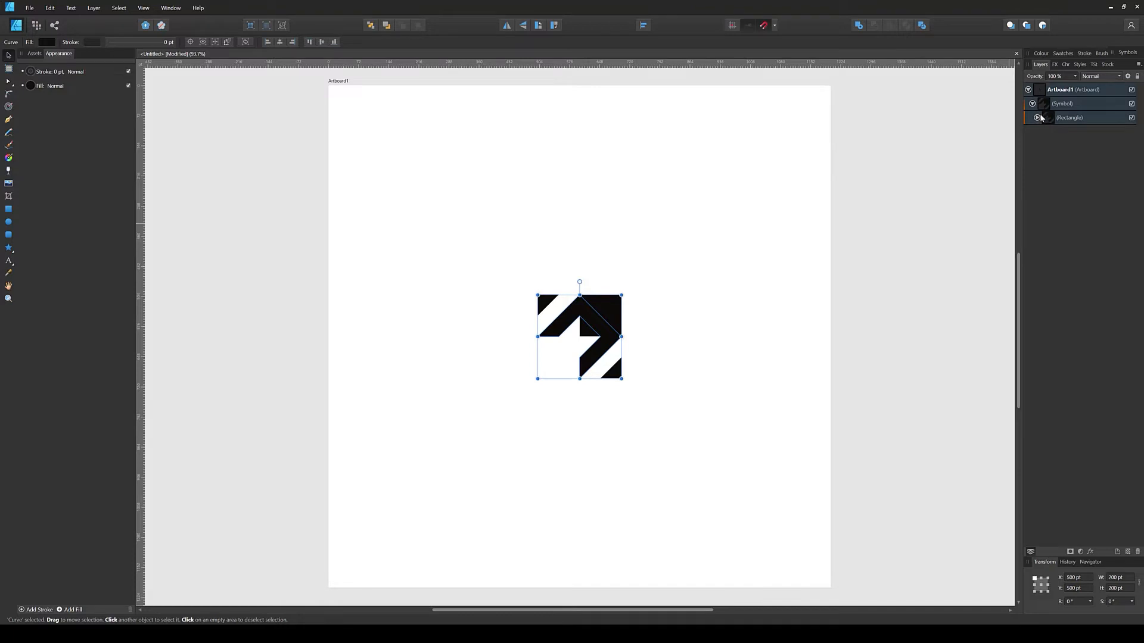
left_click(1033, 104)
left_click(1060, 104)
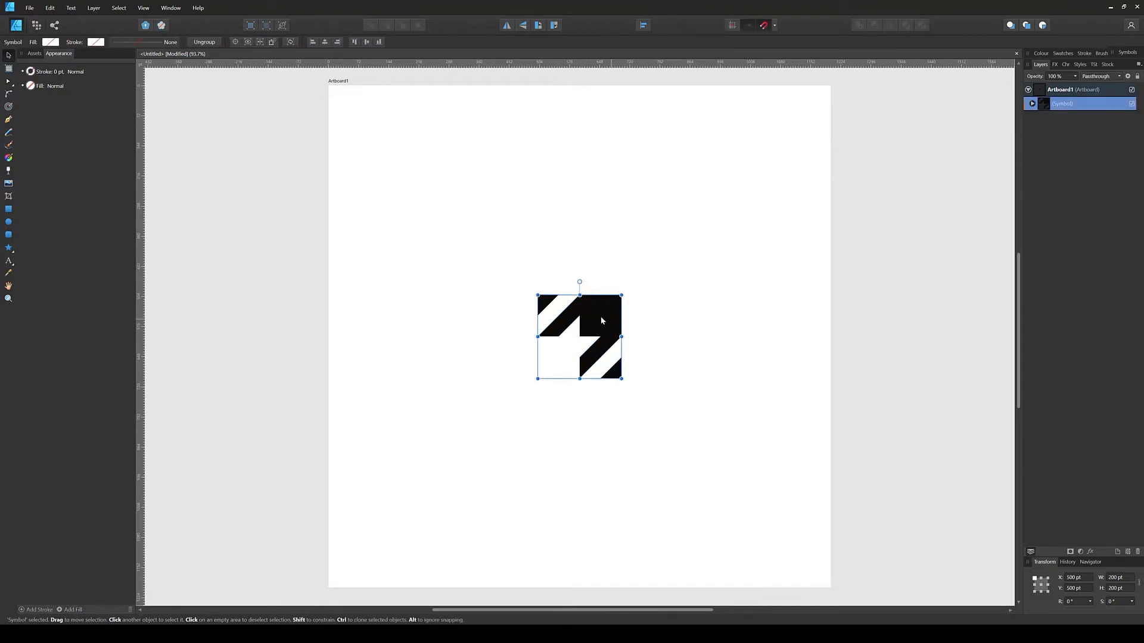
Move the symbol to the artboard's upper-left corner, at X 0 pt and Y 0 pt, and duplicate it in place
left_click_drag(600, 321, 399, 103)
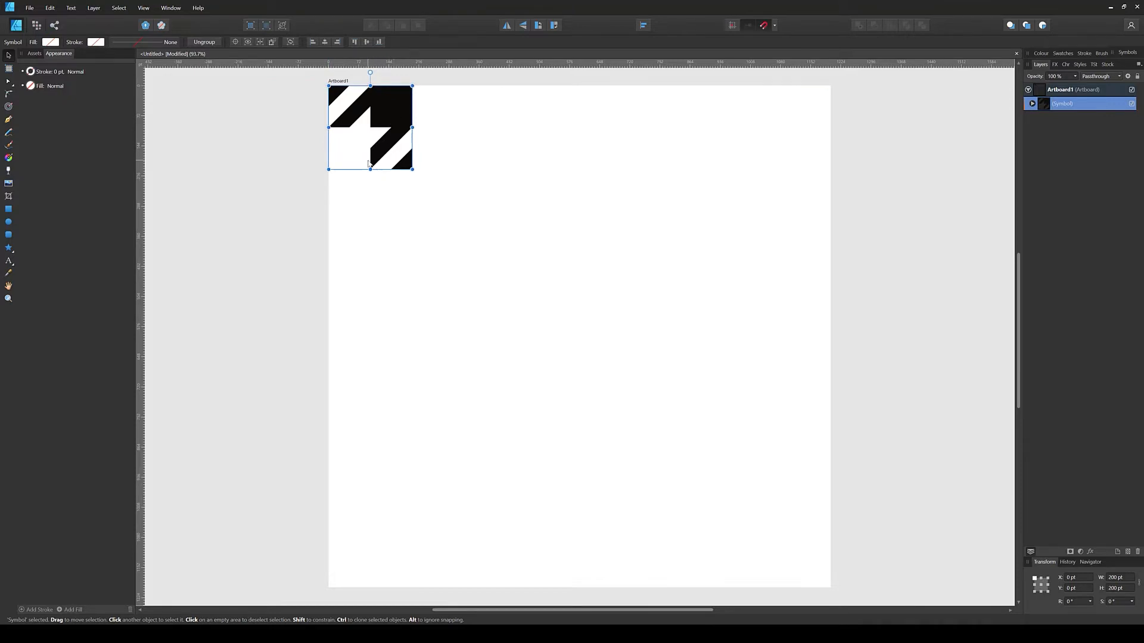
key("ctrl+j")
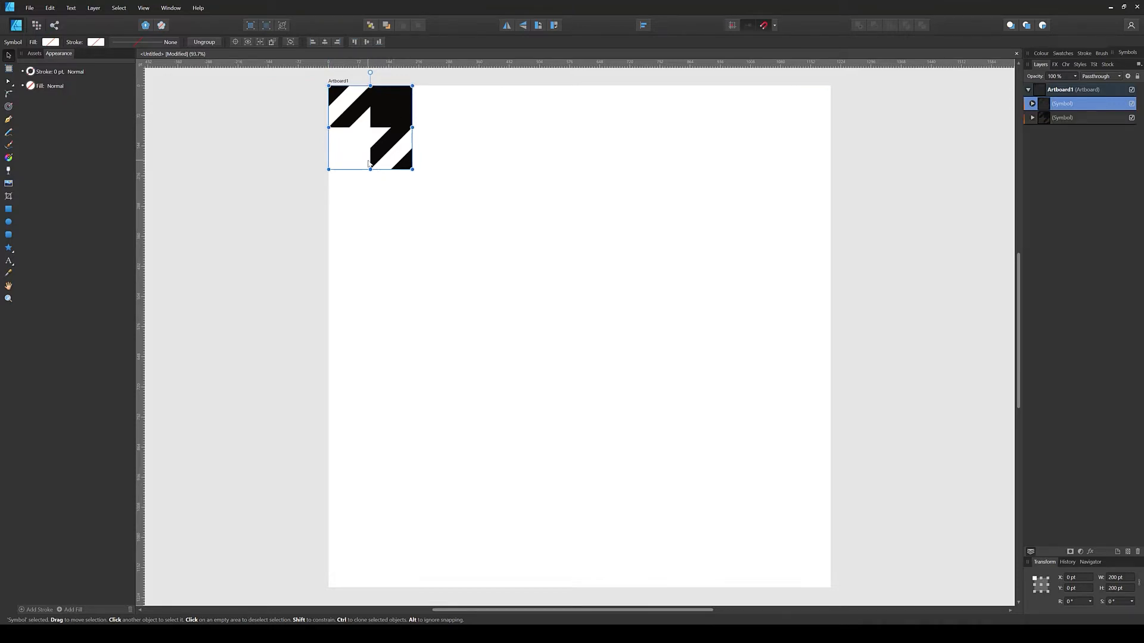
Shift the duplicate symbol 200 pt horizontally by adding +200 to its X position
left_click_drag(400, 112, 465, 119)
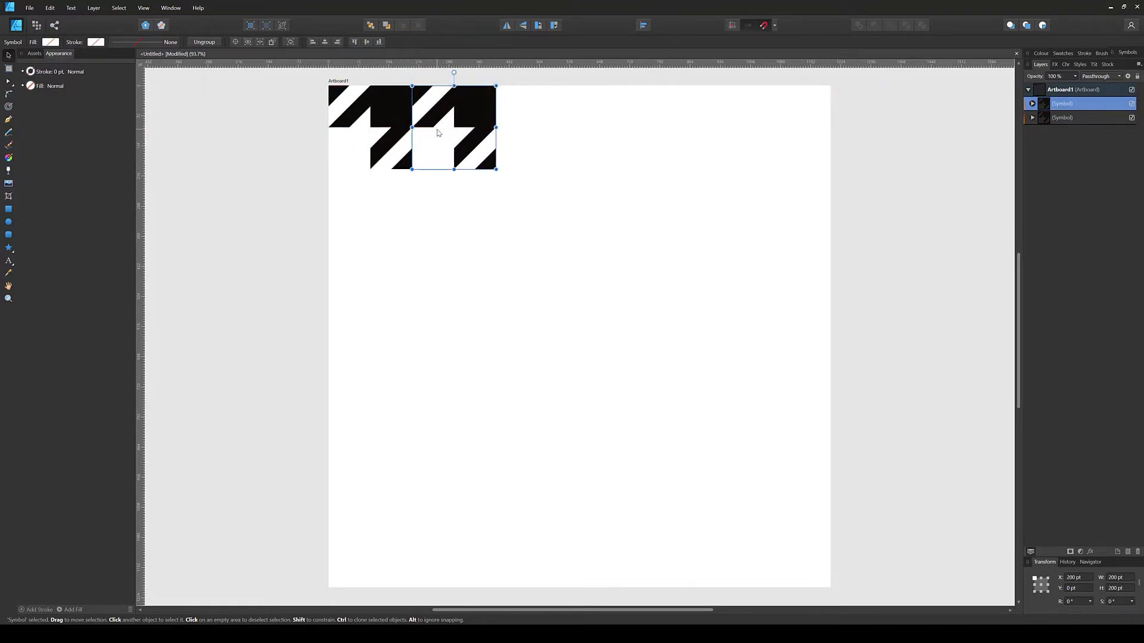
key("ctrl+z")
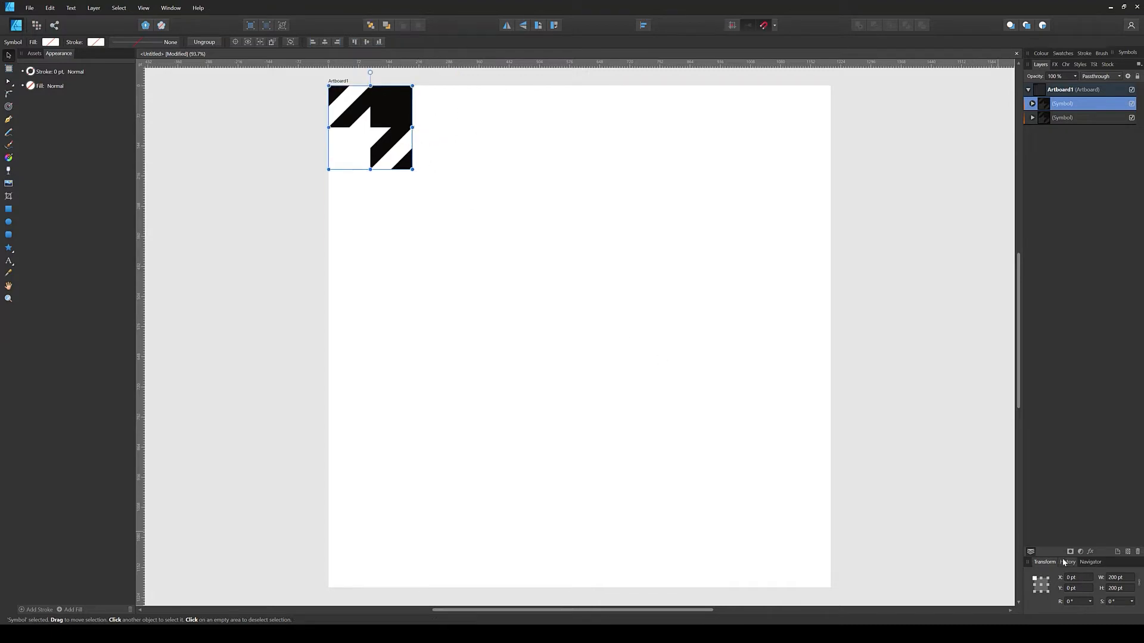
left_click(1069, 577)
type("+200")
key("Return")
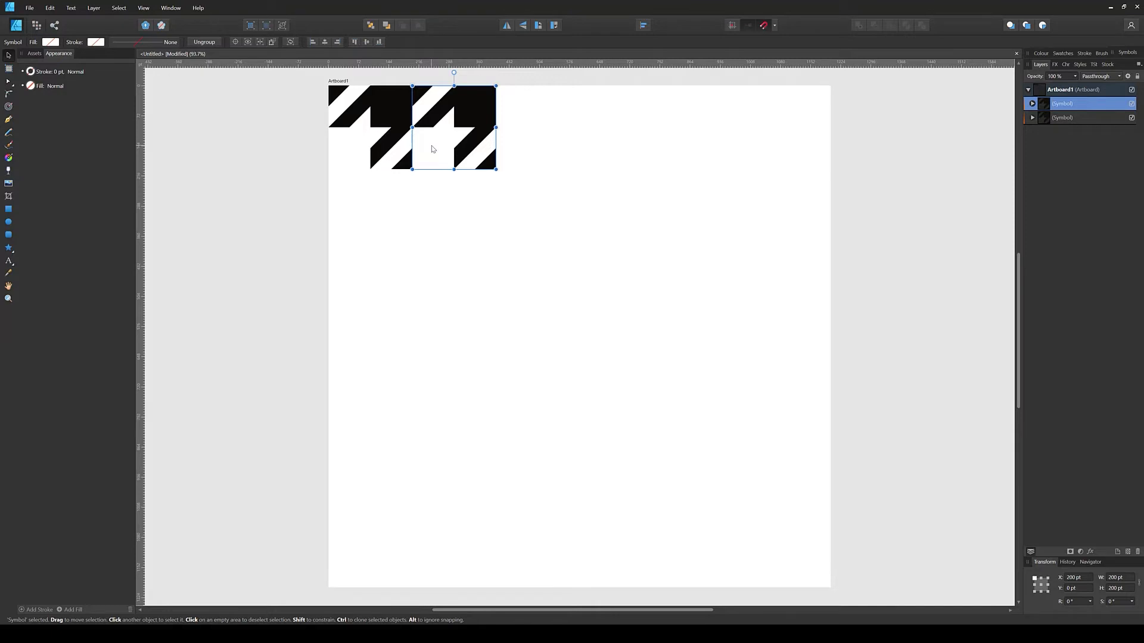
Repeat the offset duplication four times to fill the artboard's top row with six symbols
key("ctrl+j")
key("ctrl+j")
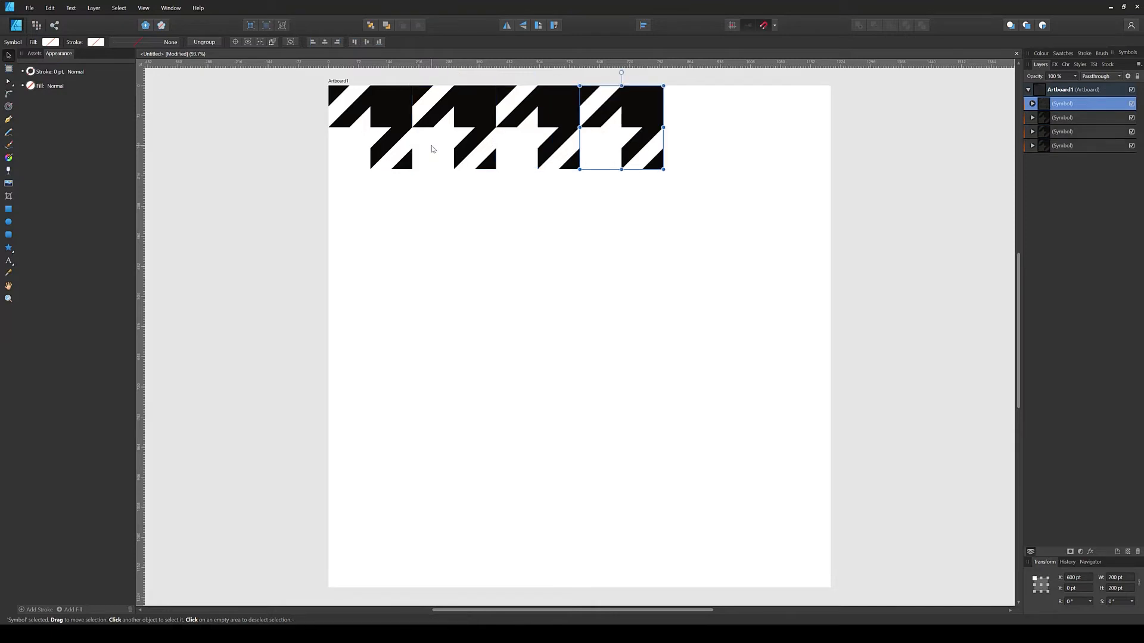
key("ctrl+j")
key("ctrl+j")
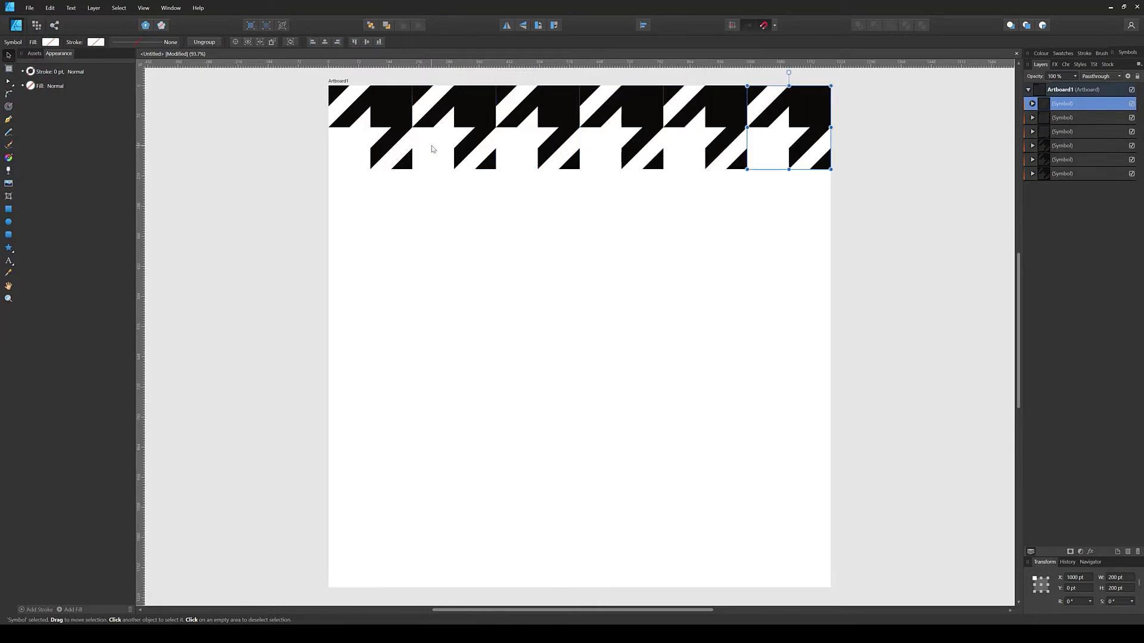
key("alt")
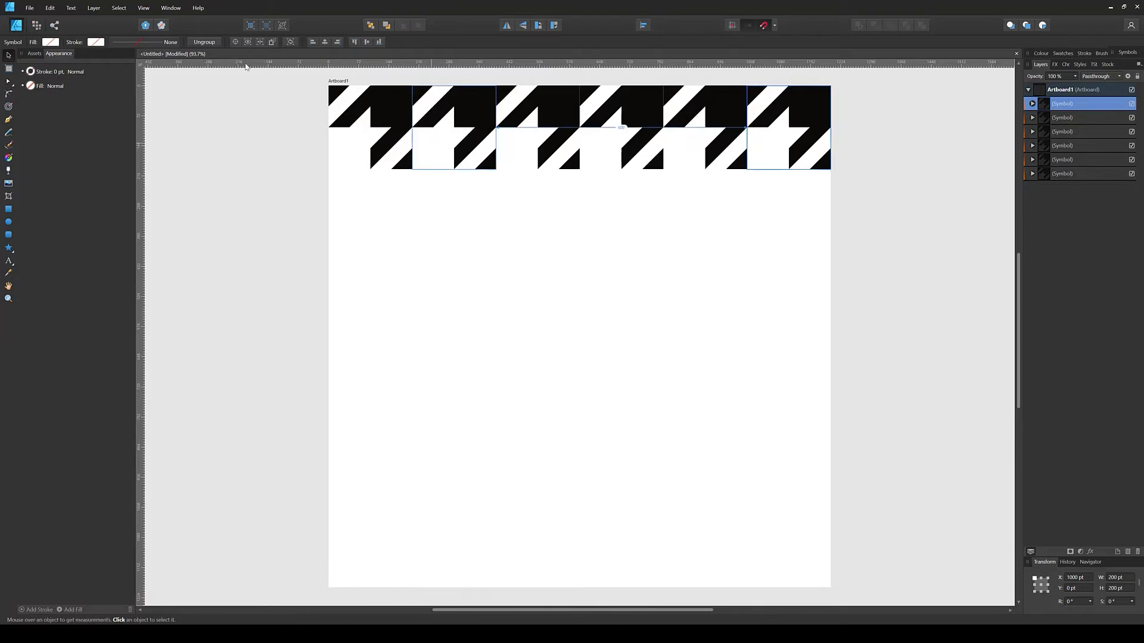
Duplicate the complete row of six symbols and move the copy 200 pt down by adding +200 to its Y position
scroll(453, 277, "down", 1)
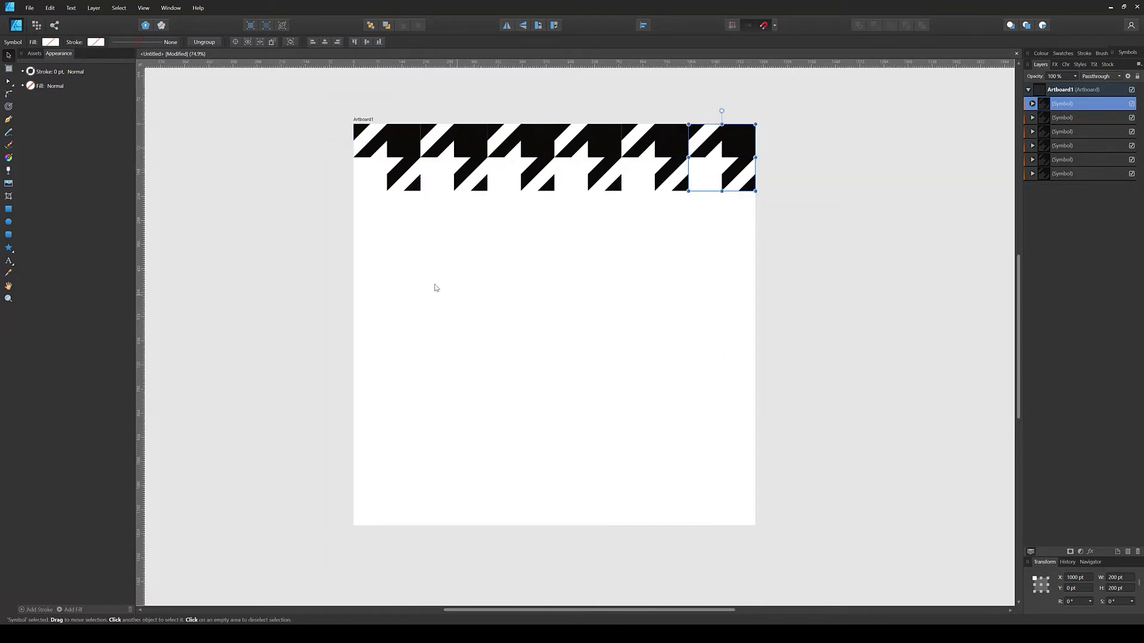
left_click_drag(328, 229, 858, 86)
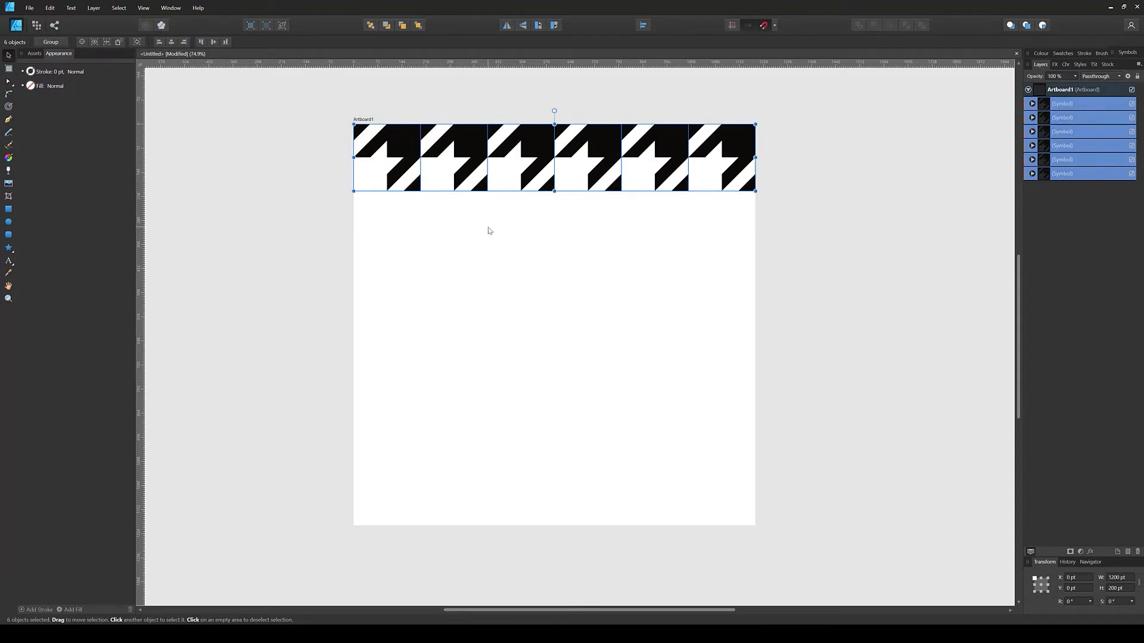
key("ctrl+j")
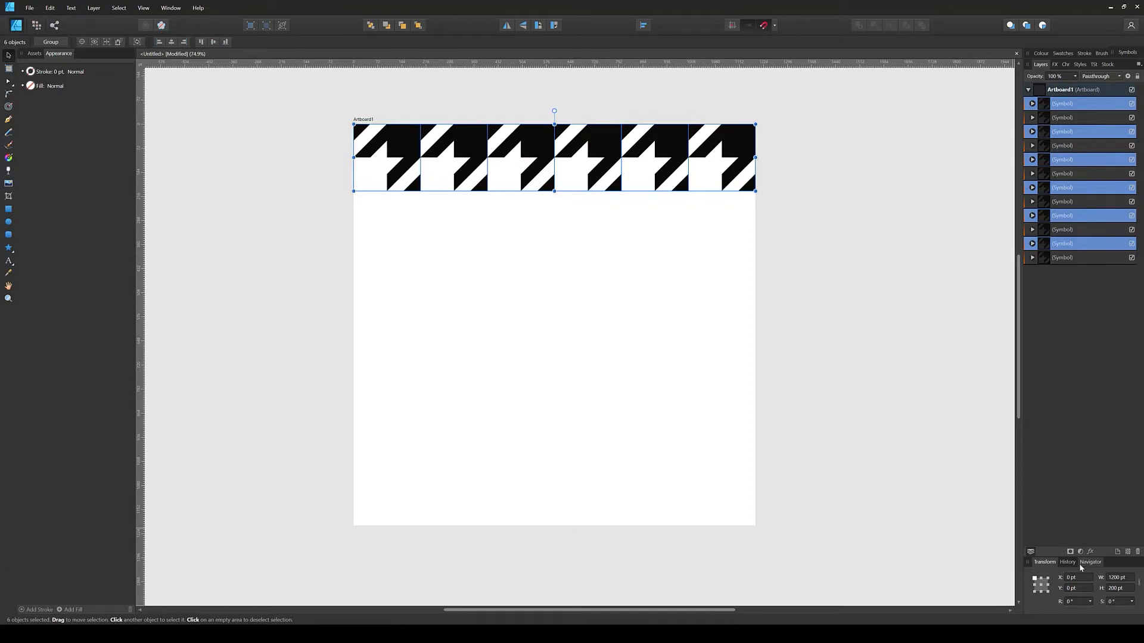
left_click(1078, 588)
type("+200")
key("Return")
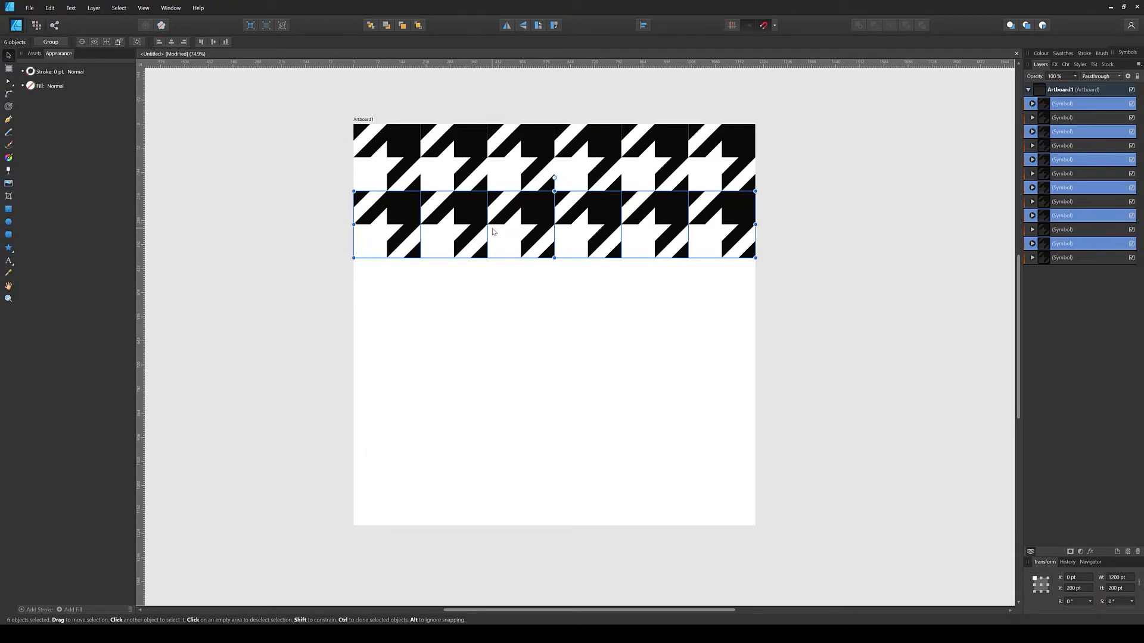
Repeat the row duplication four times to fill the artboard down to its bottom edge, and clear the selection
key("ctrl+j")
key("ctrl+j")
key("ctrl+j")
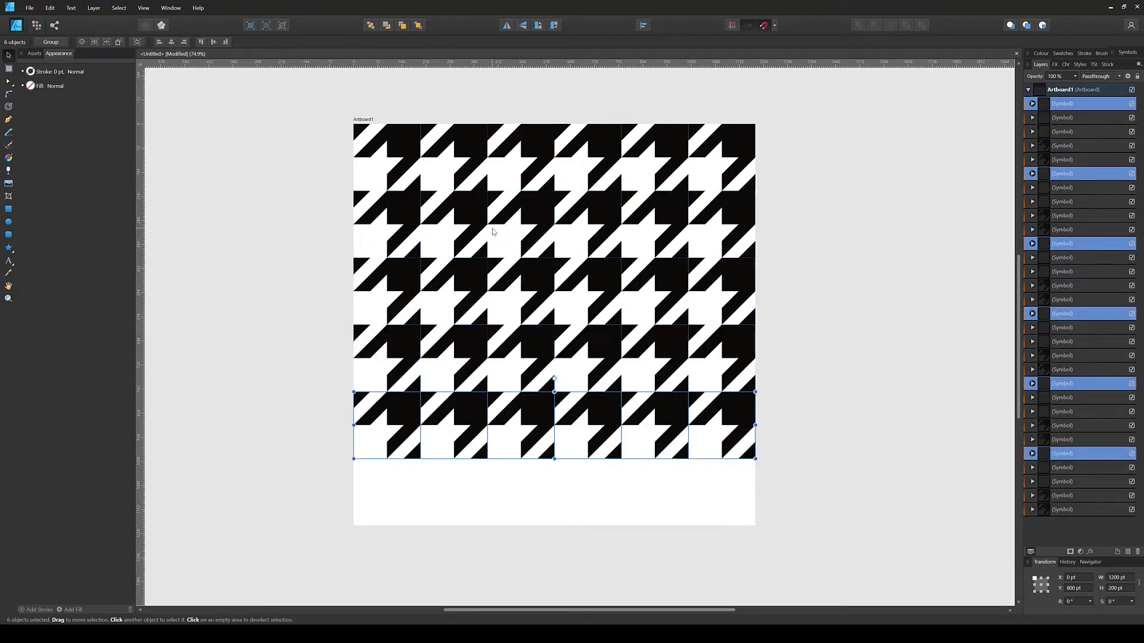
key("ctrl+j")
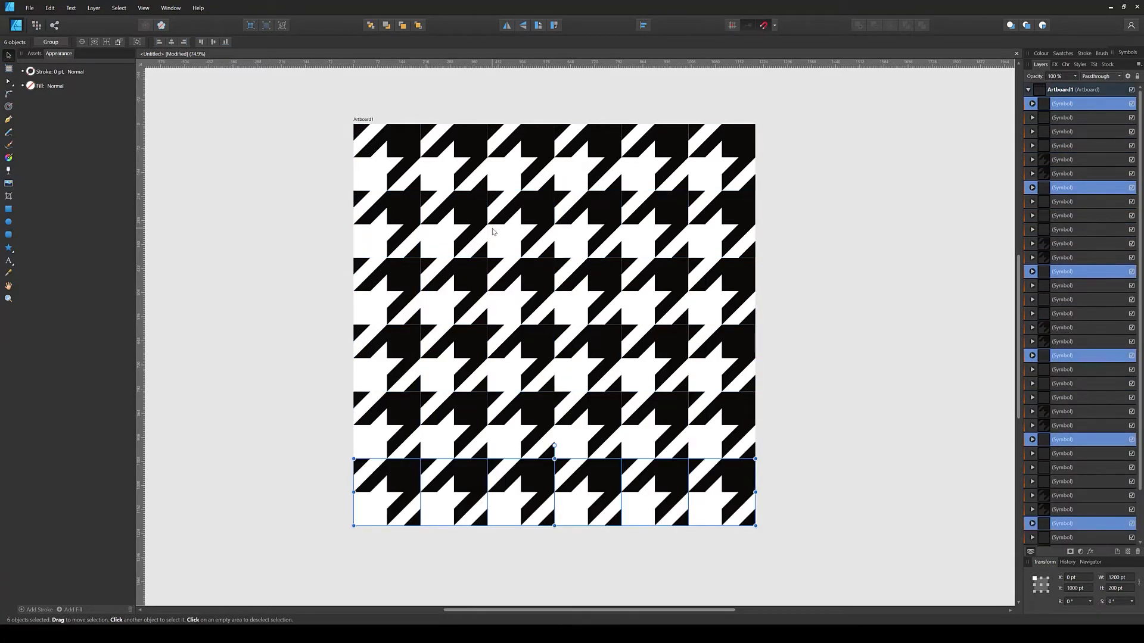
left_click(863, 358)
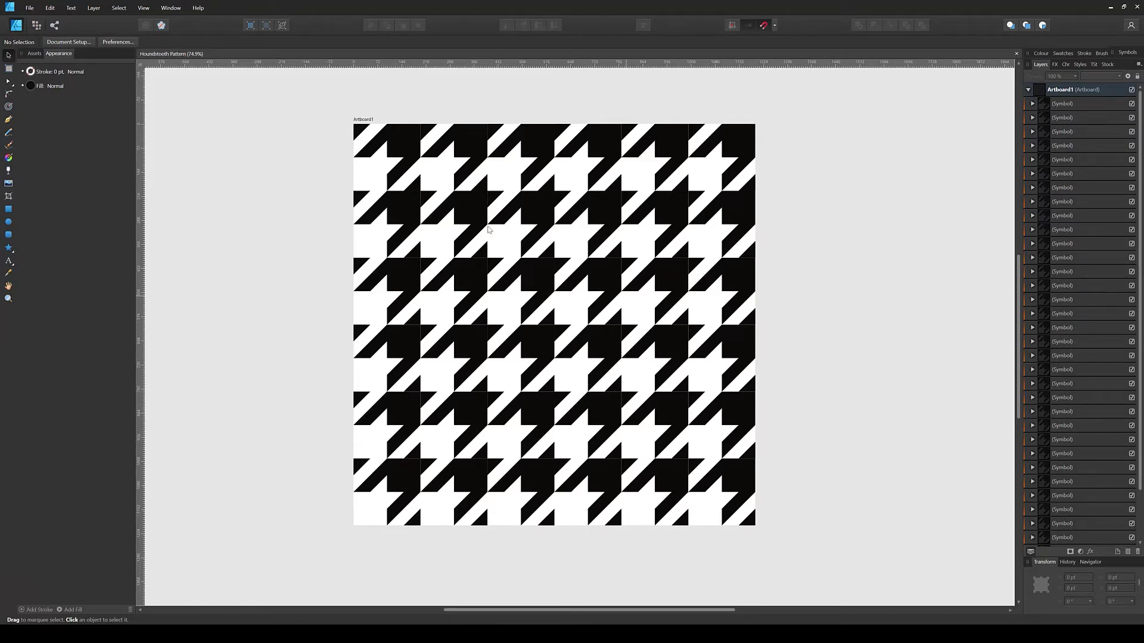
Export Artboard1 as a 5000 × 5000 px PNG named Houndstooth Pattern, using the PNG preset and bilinear resampling
left_click(30, 9)
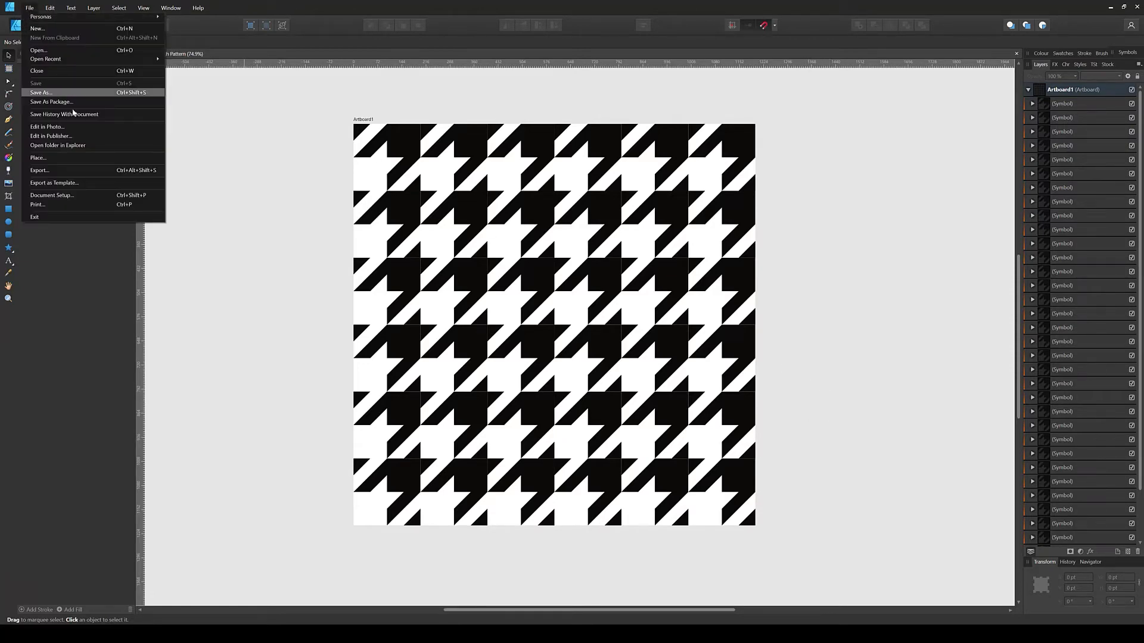
left_click(73, 171)
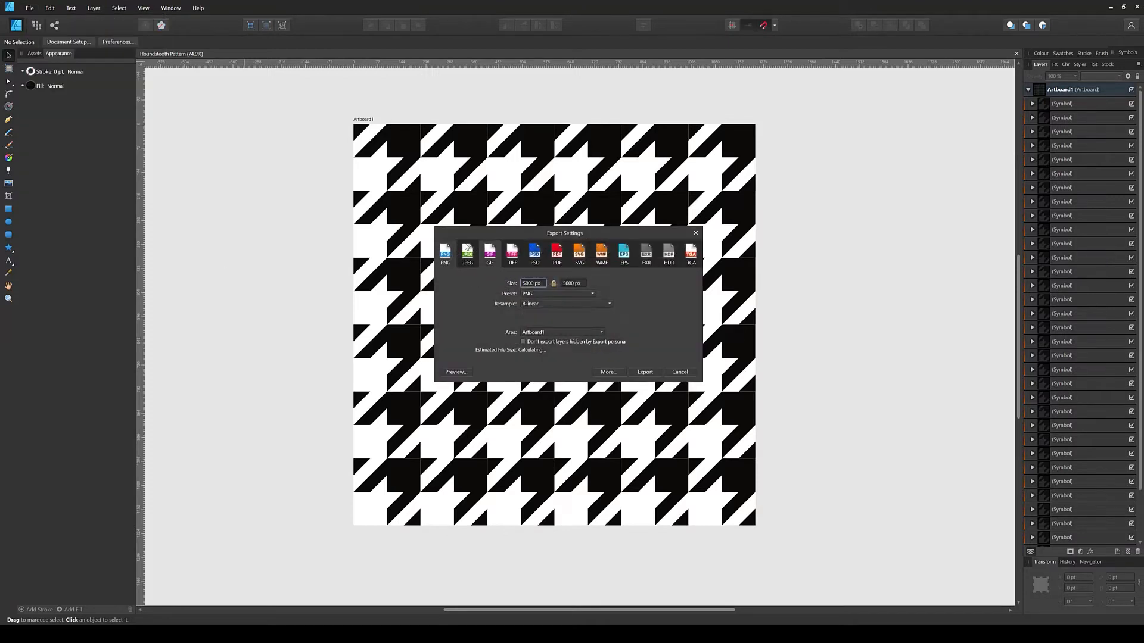
left_click(644, 373)
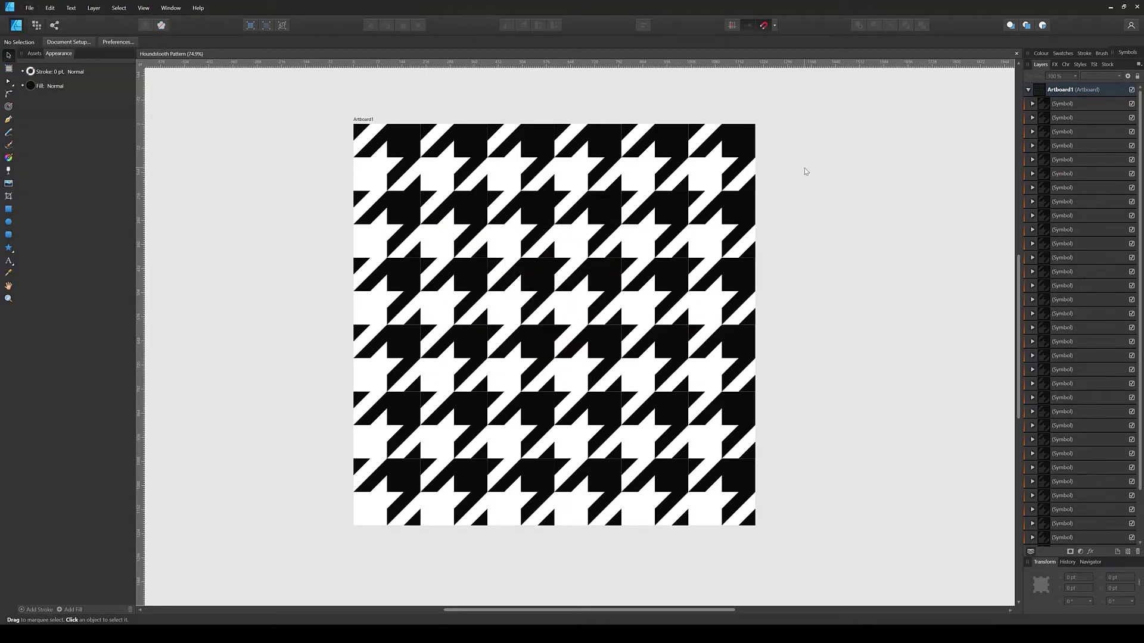
Create a new 1200 × 1200 pt document with an artboard and cover it with a rectangle about 1264 × 1230 pt
left_click(31, 11)
left_click(38, 29)
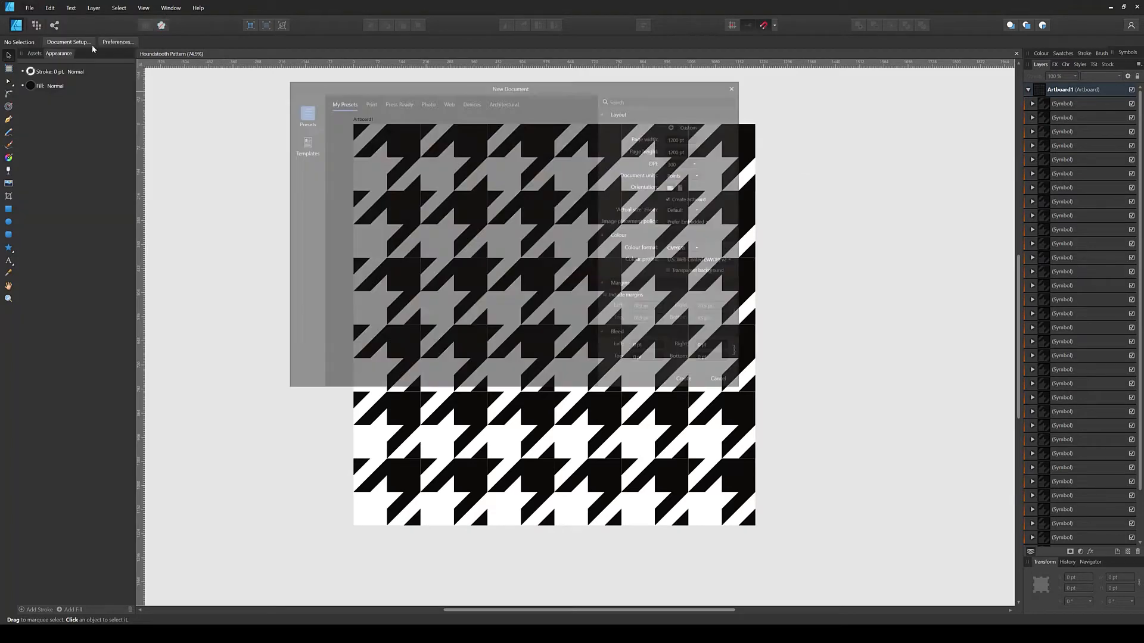
left_click(688, 379)
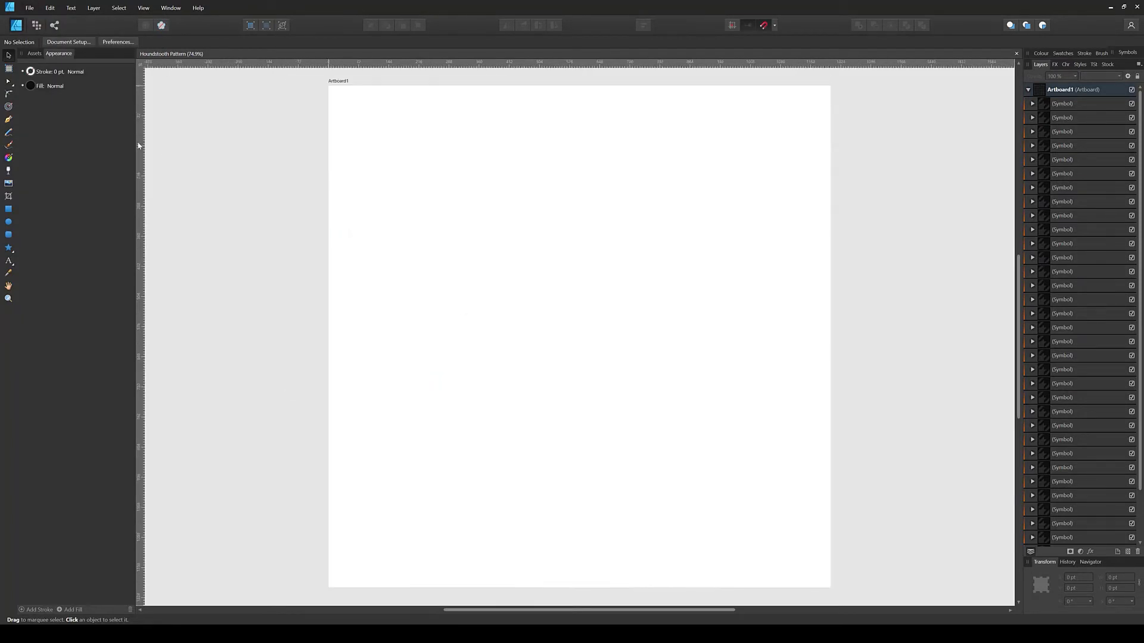
left_click(8, 209)
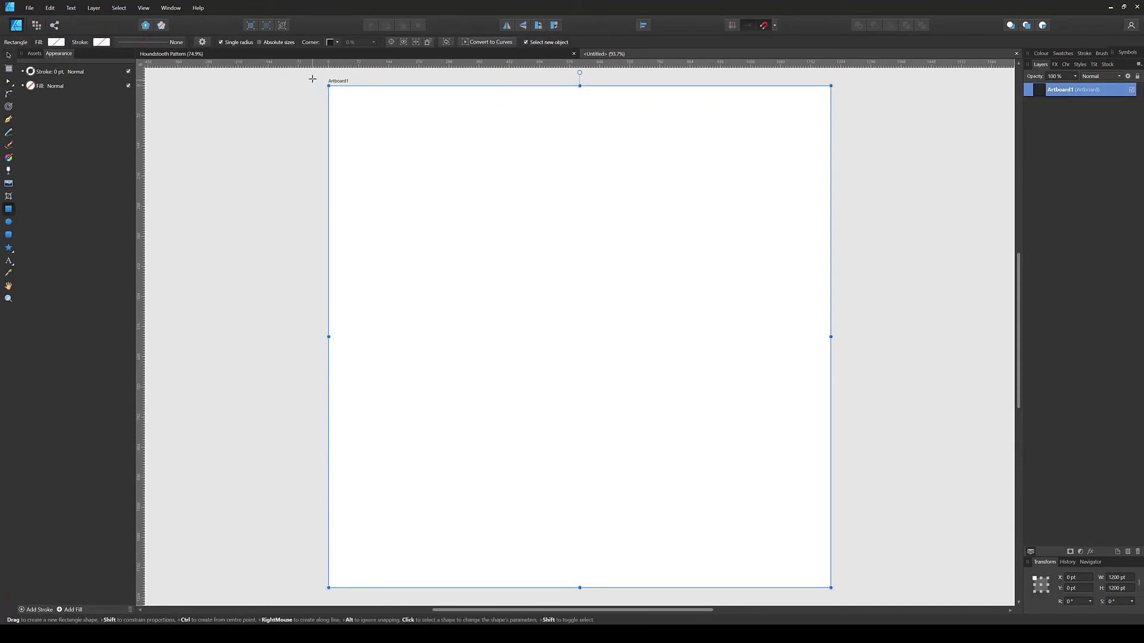
left_click_drag(312, 79, 841, 591)
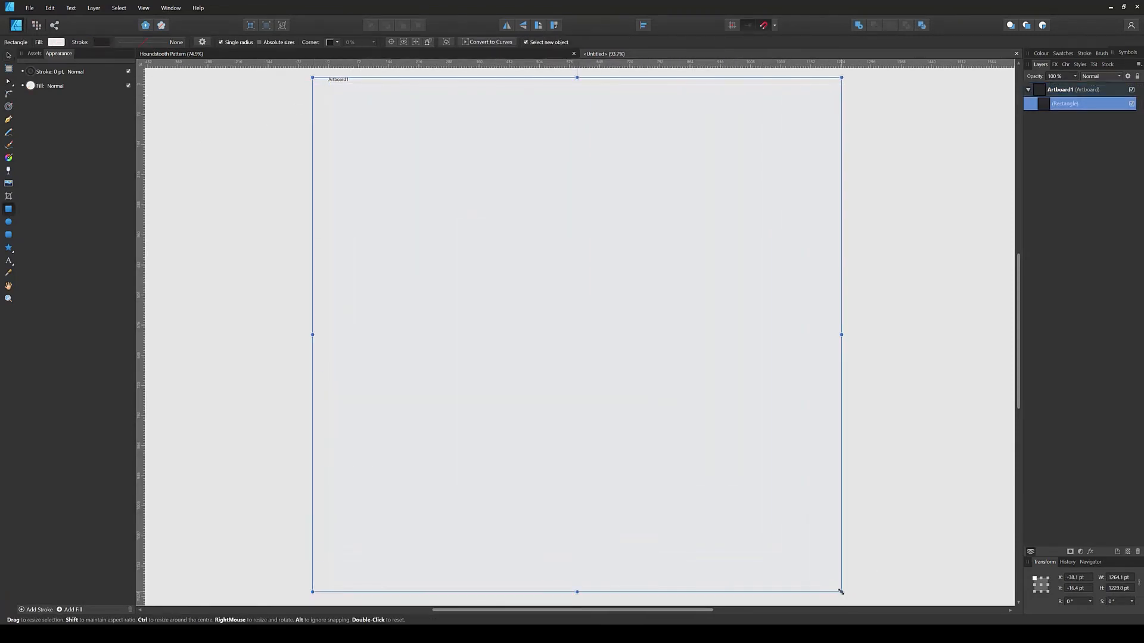
Give the rectangle a bitmap fill using the exported Houndstooth Pattern image
left_click(9, 158)
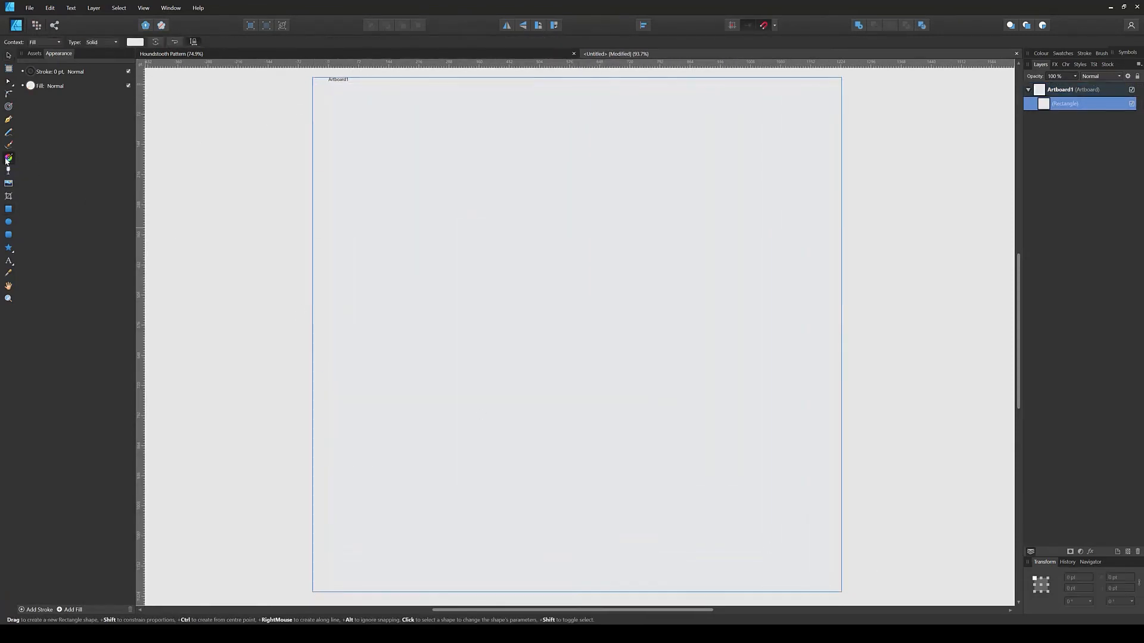
left_click(99, 42)
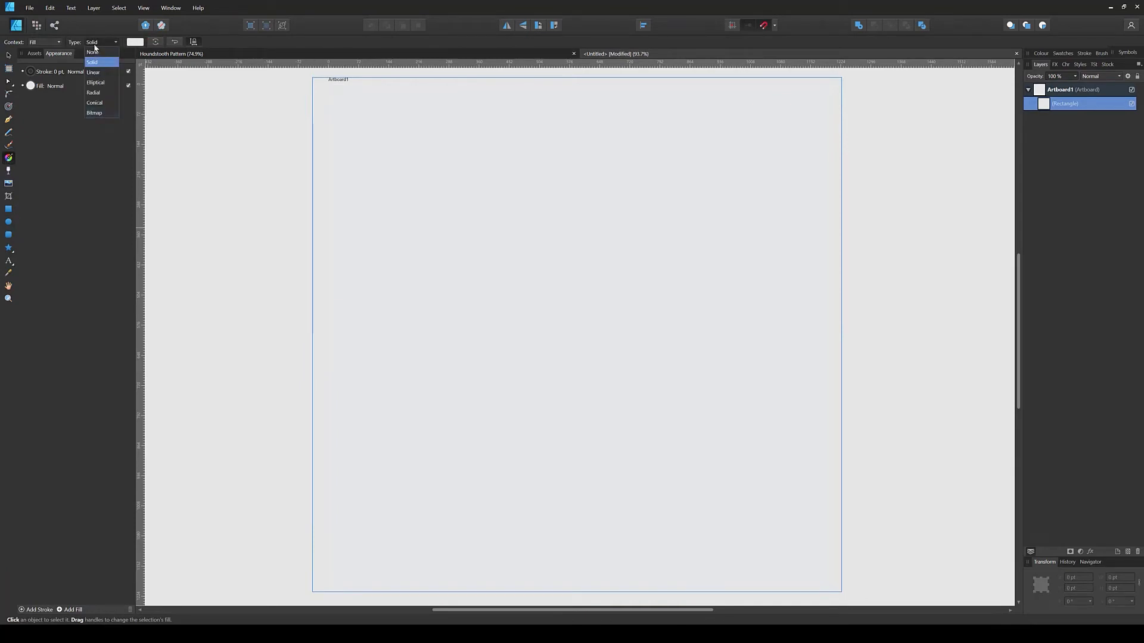
left_click(92, 113)
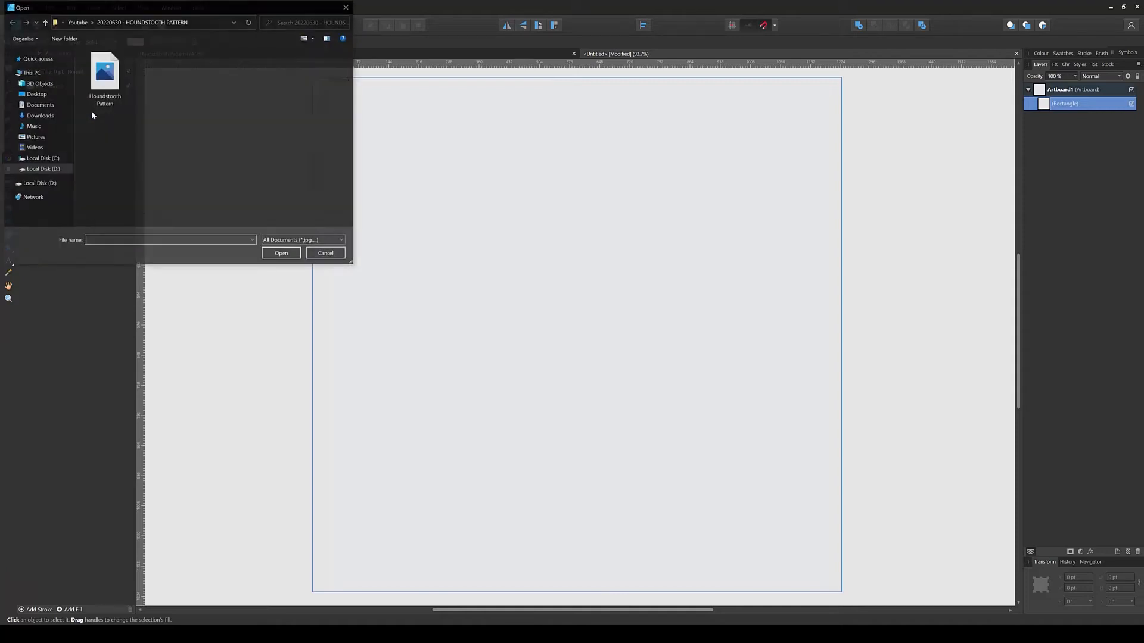
left_click(103, 74)
double_click(102, 74)
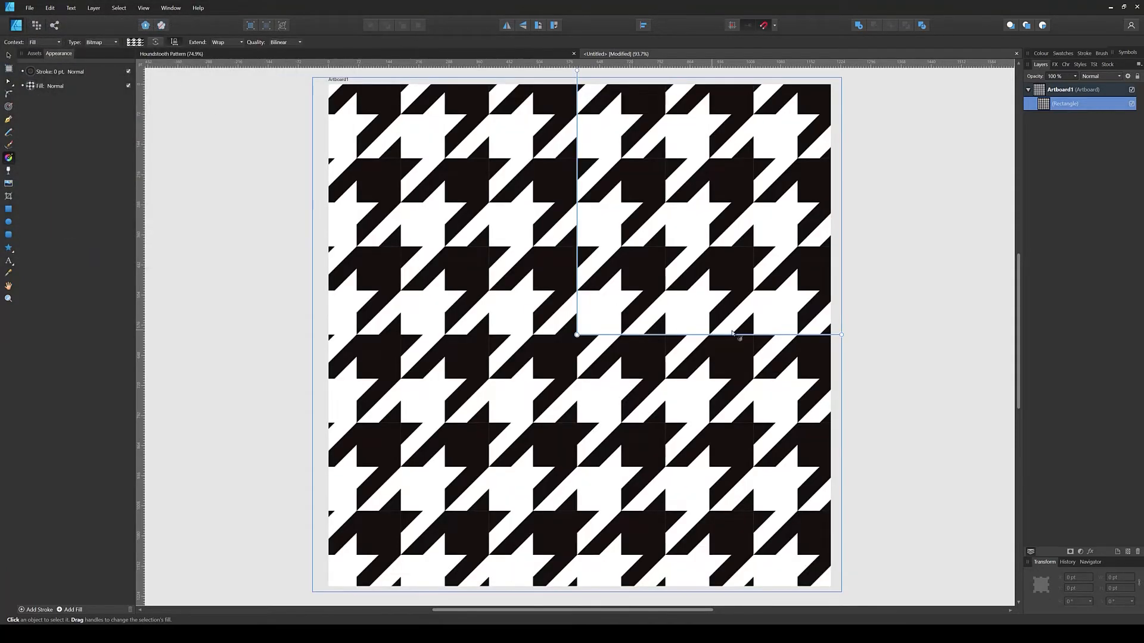
Try scaling the houndstooth bitmap fill down to a smaller repeat, and undo the change
left_click_drag(840, 333, 764, 334)
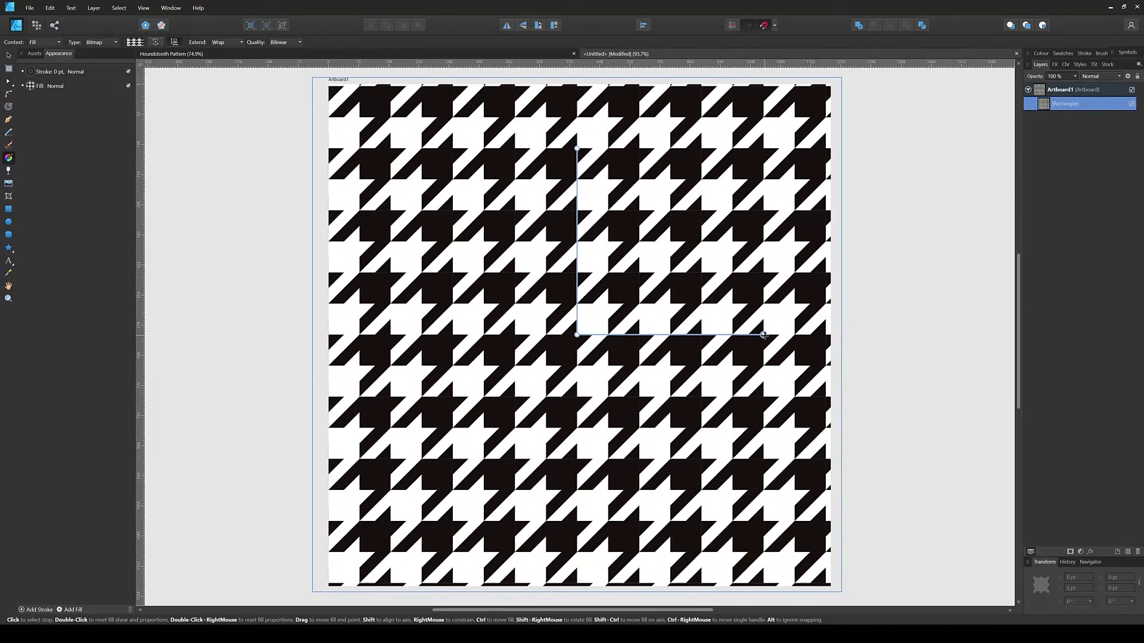
key("ctrl+z")
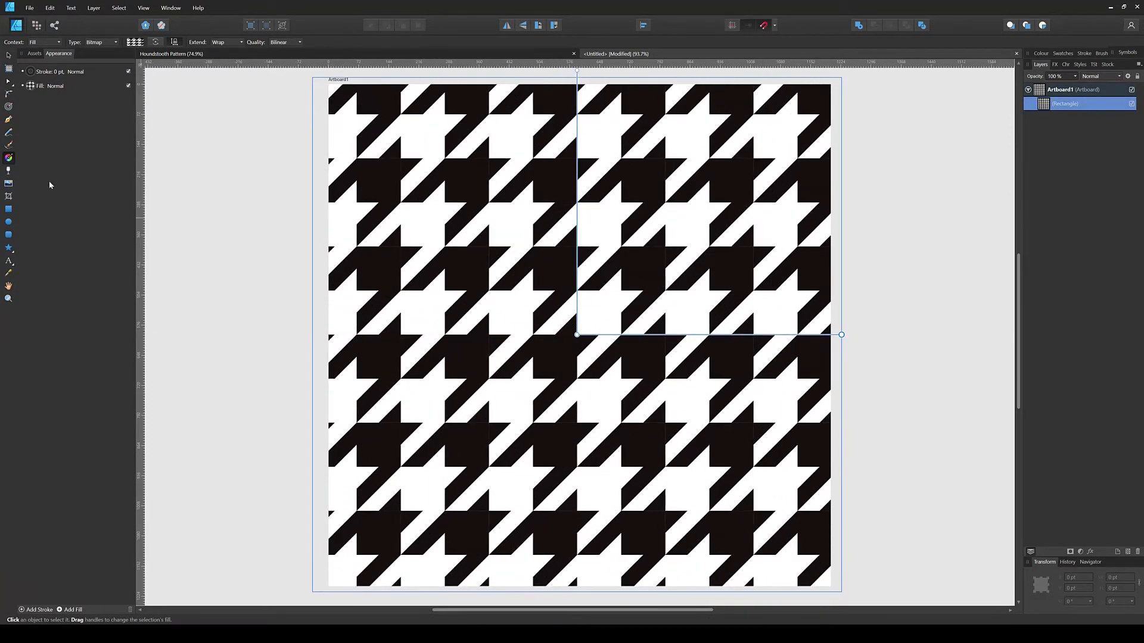
Examine the joints between pattern tiles in the bitmap-filled rectangle's black areas, both close up and at full view
left_click(9, 55)
scroll(366, 278, "up", 5)
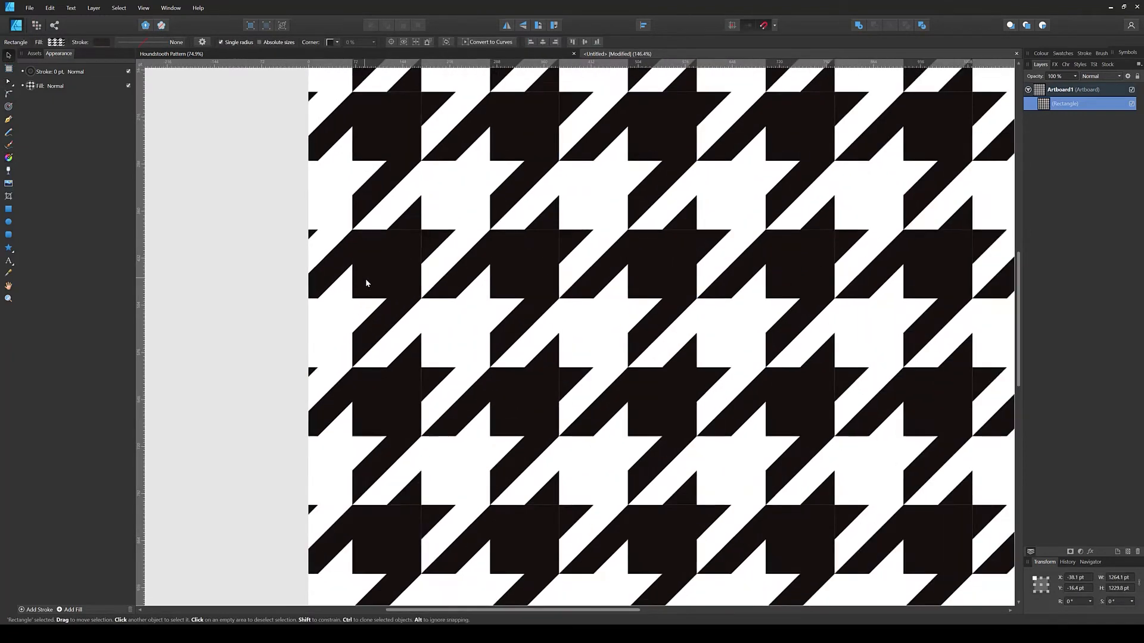
scroll(559, 244, "up", 13)
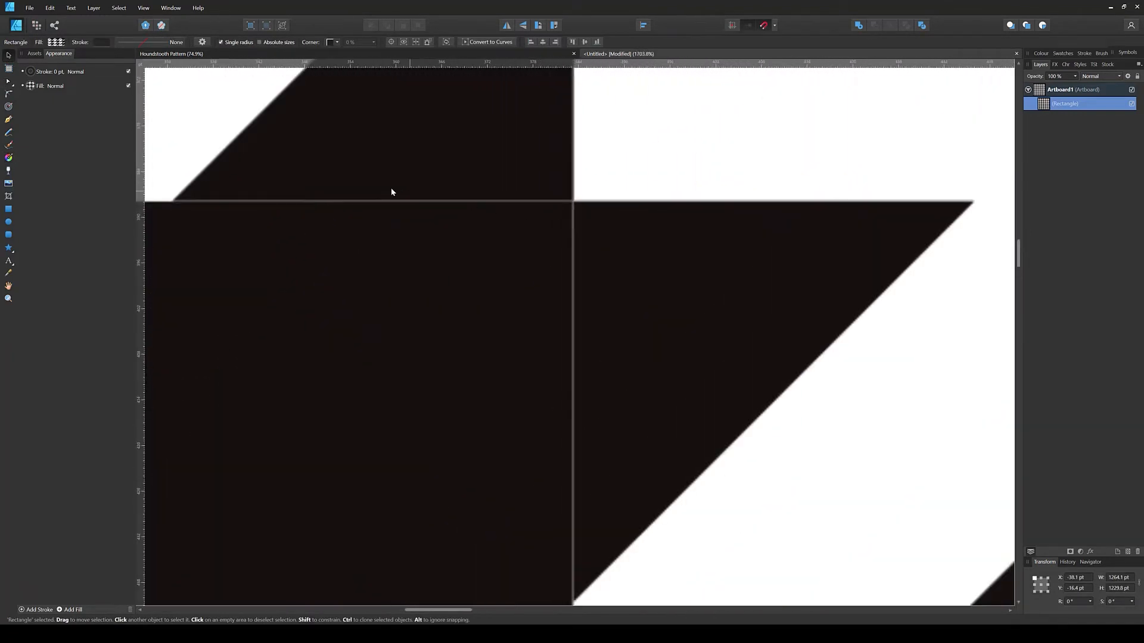
left_click_drag(391, 236, 626, 278)
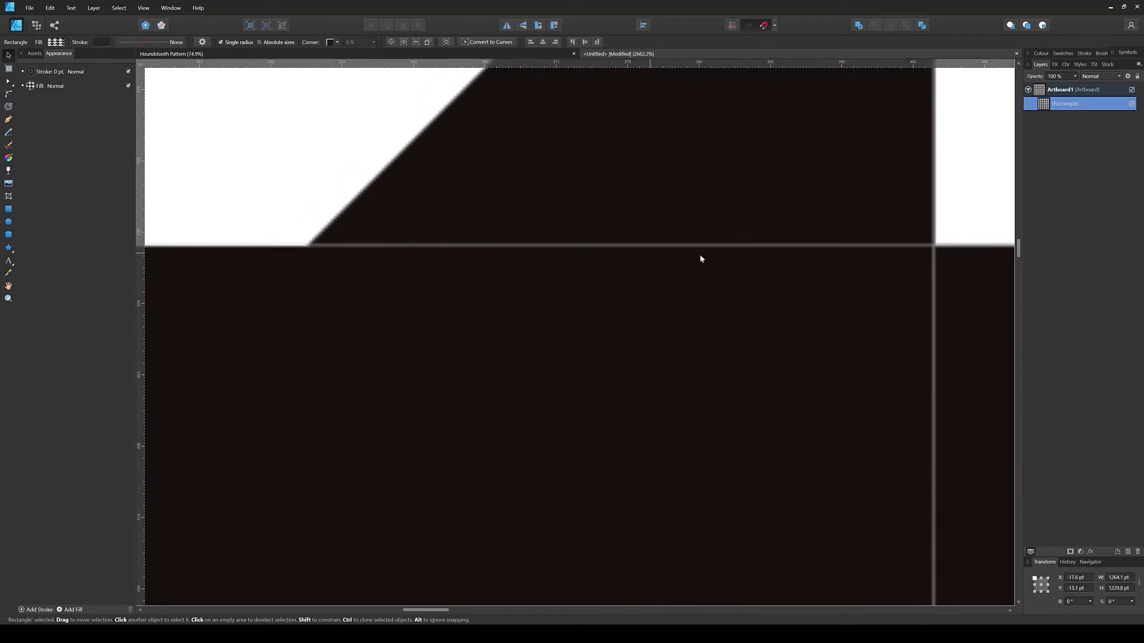
left_click_drag(749, 357, 538, 230)
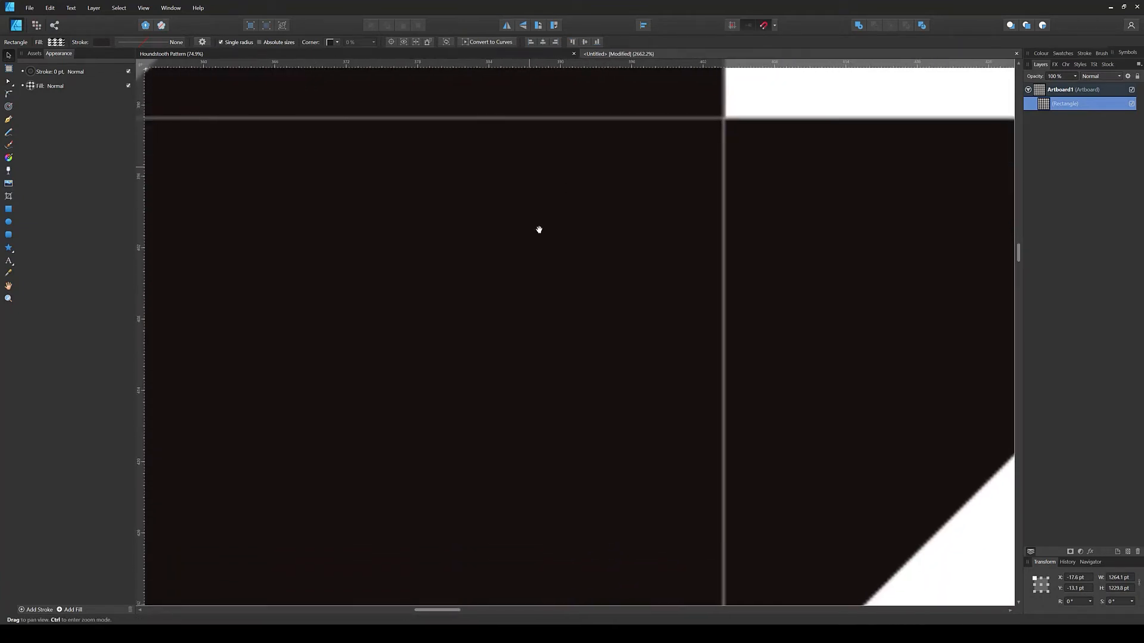
left_click_drag(747, 414, 628, 335)
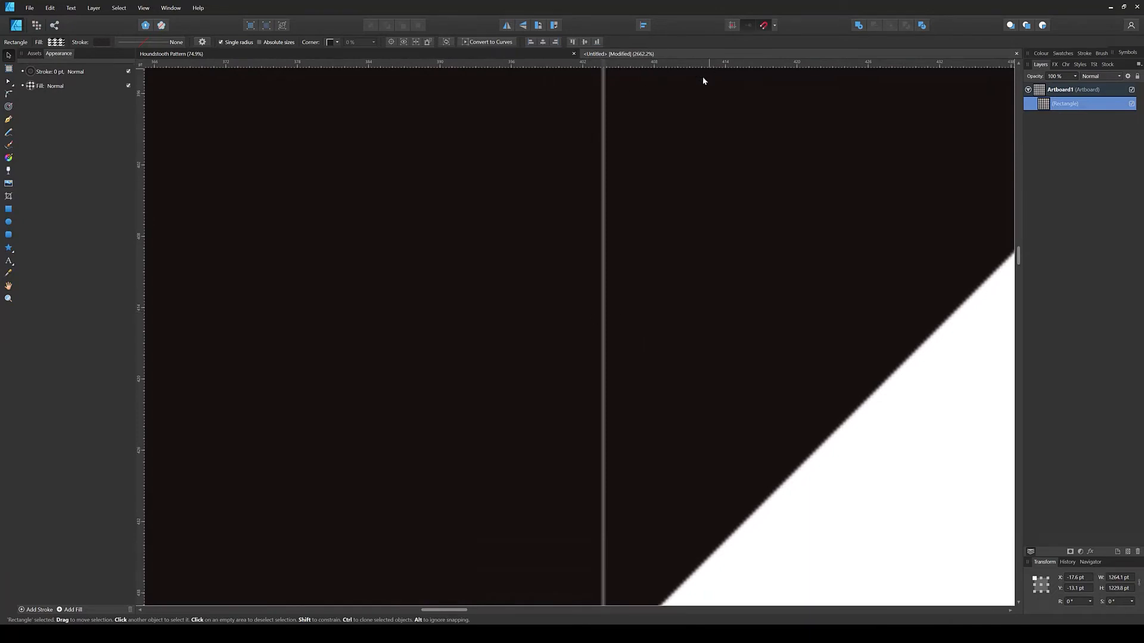
left_click_drag(606, 241, 628, 380)
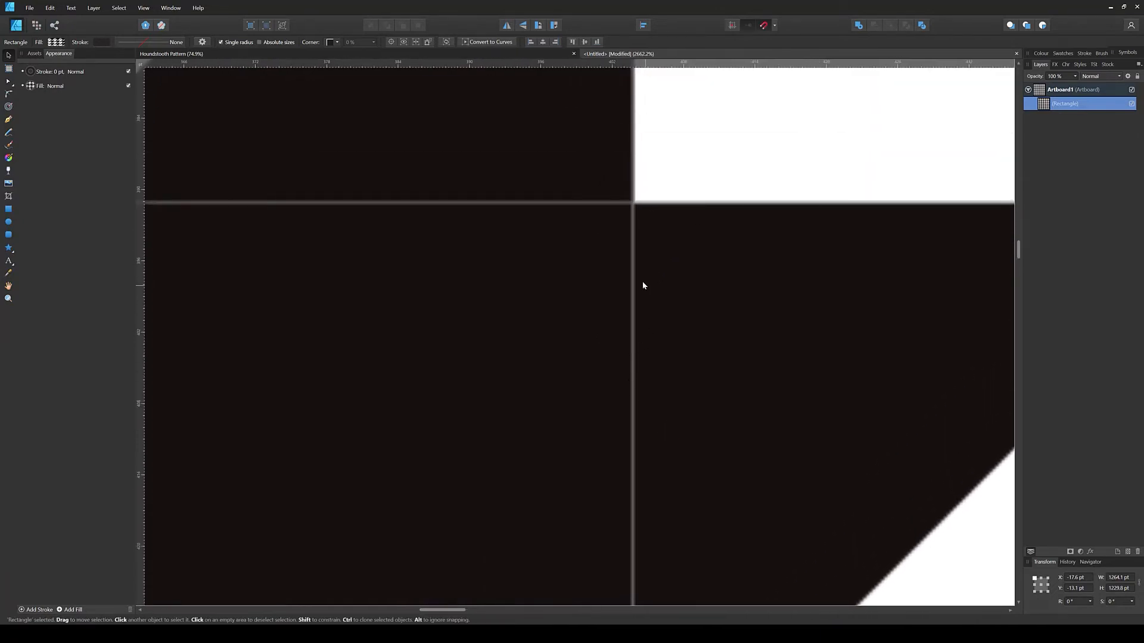
scroll(632, 239, "up", 5)
scroll(630, 188, "down", 9)
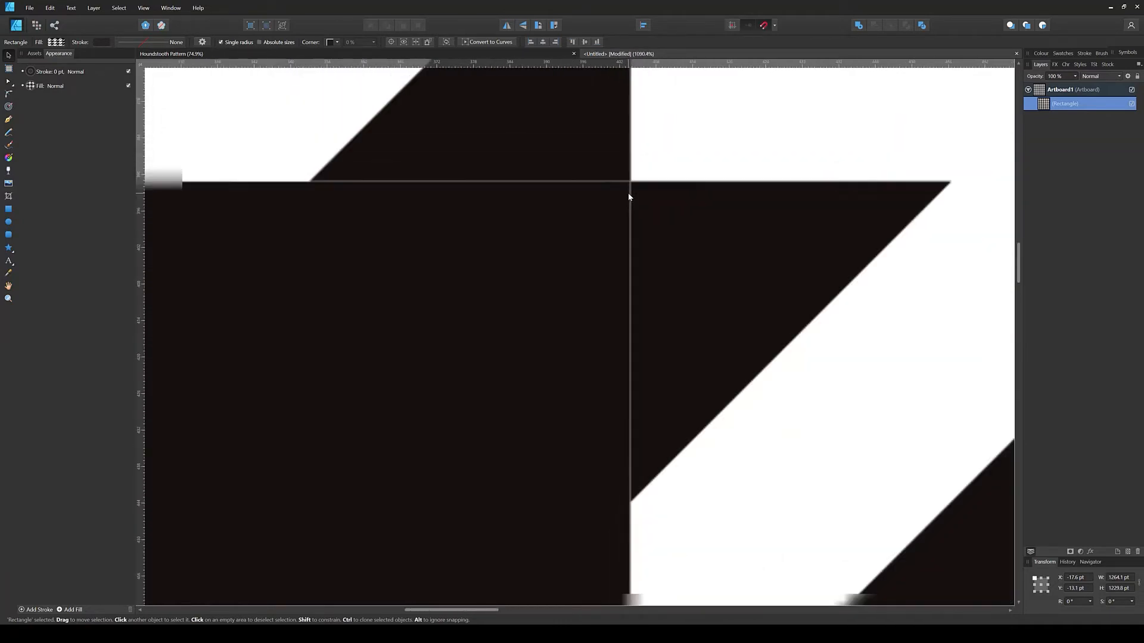
scroll(628, 193, "down", 6)
scroll(616, 214, "up", 2)
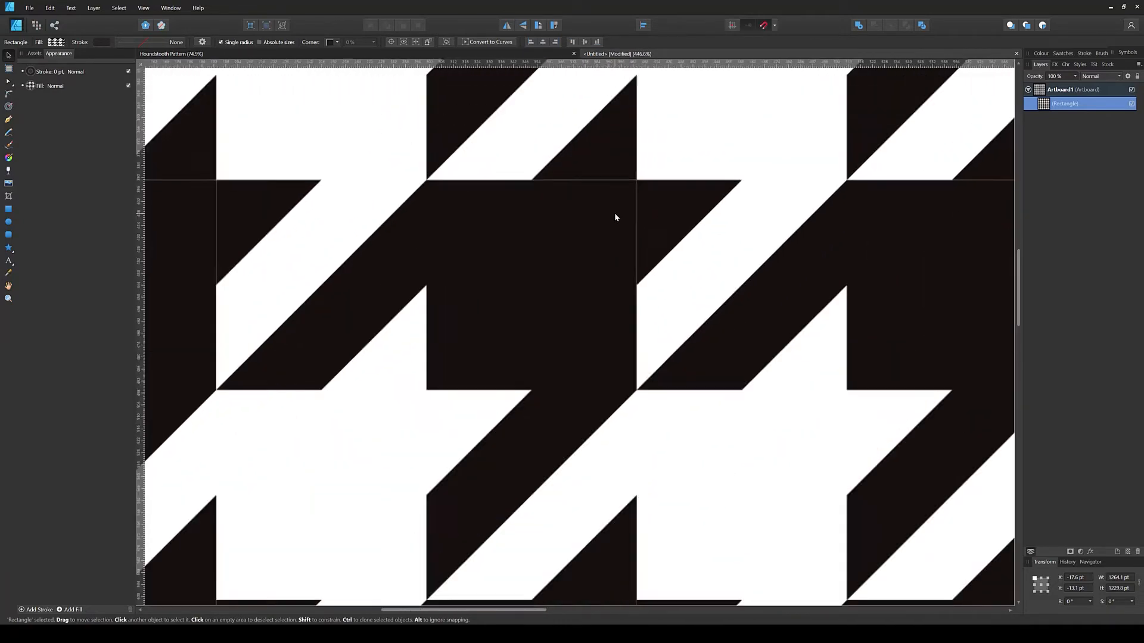
scroll(594, 227, "down", 5)
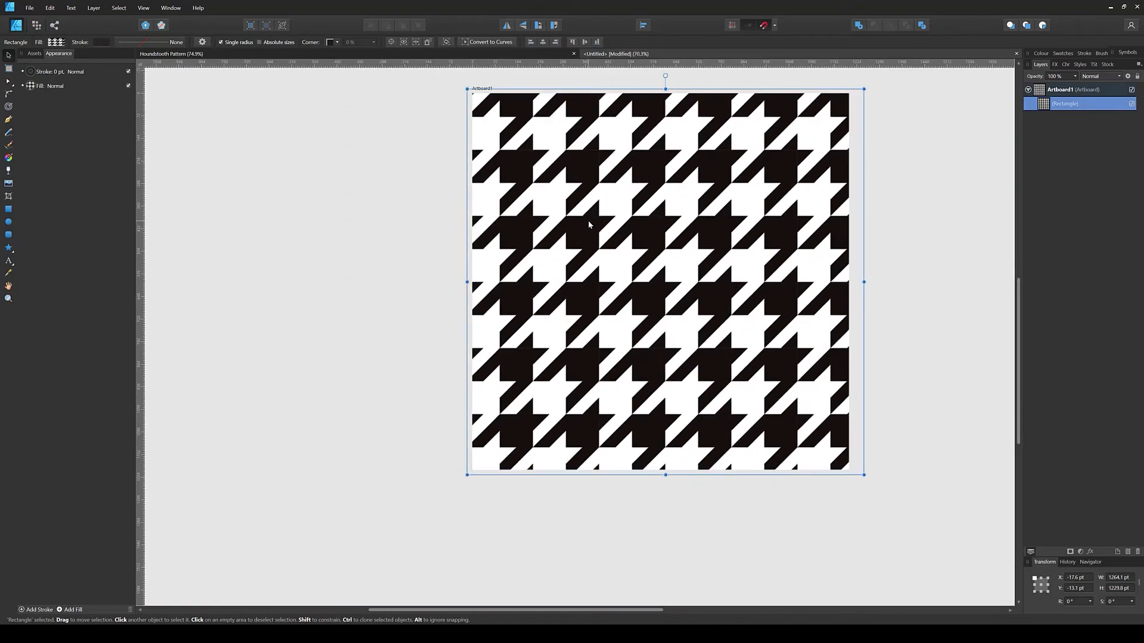
scroll(590, 224, "up", 3)
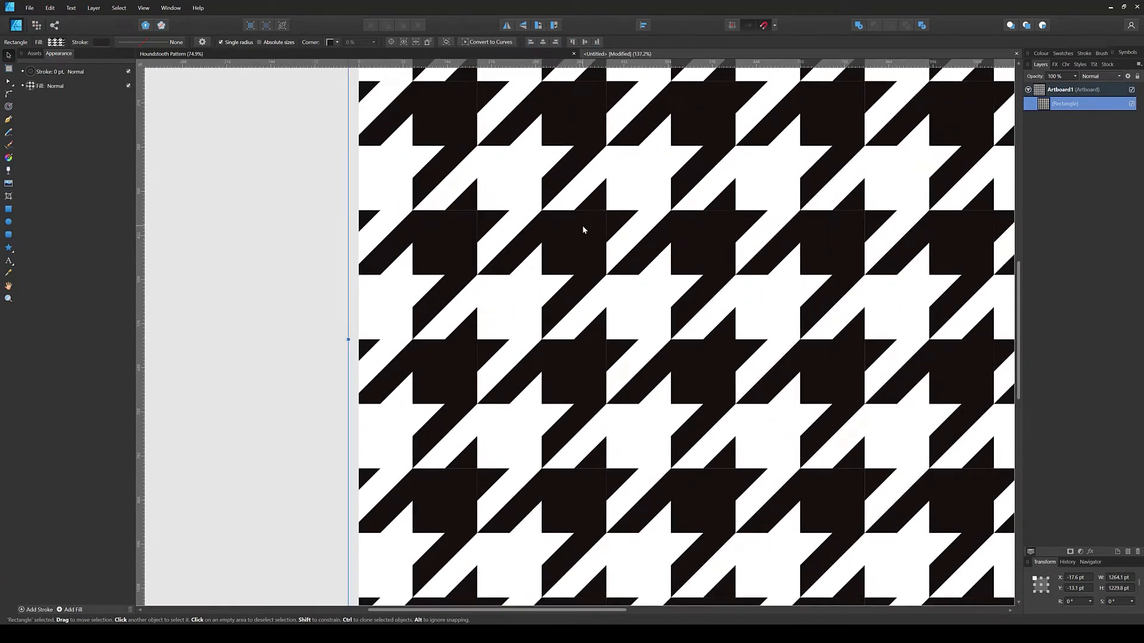
scroll(583, 220, "up", 10)
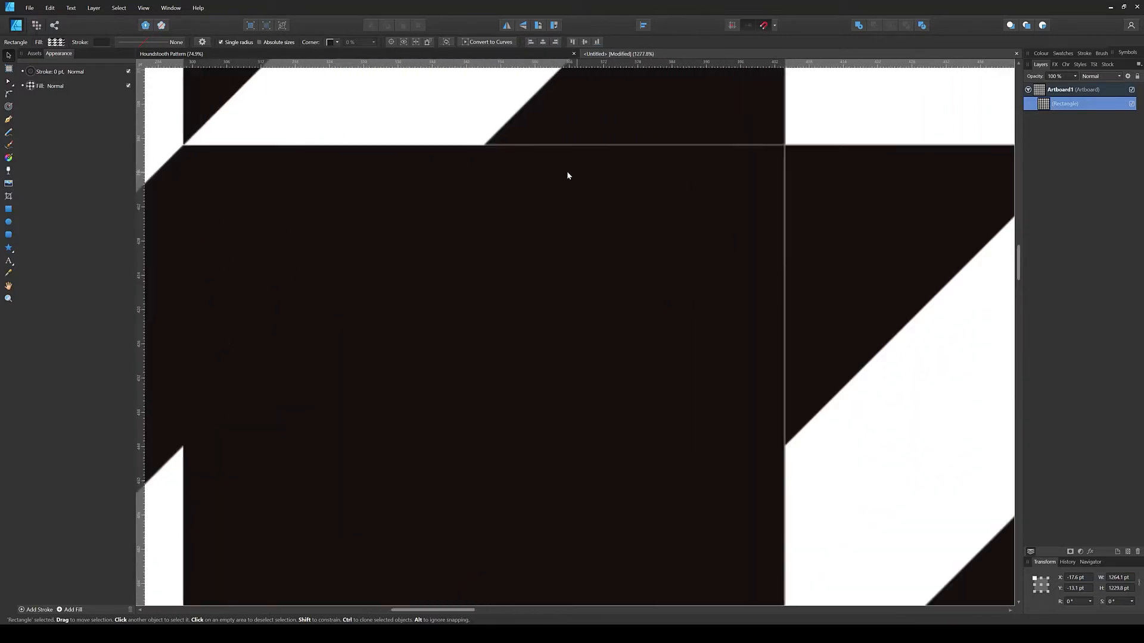
scroll(563, 167, "up", 2)
scroll(607, 282, "down", 14)
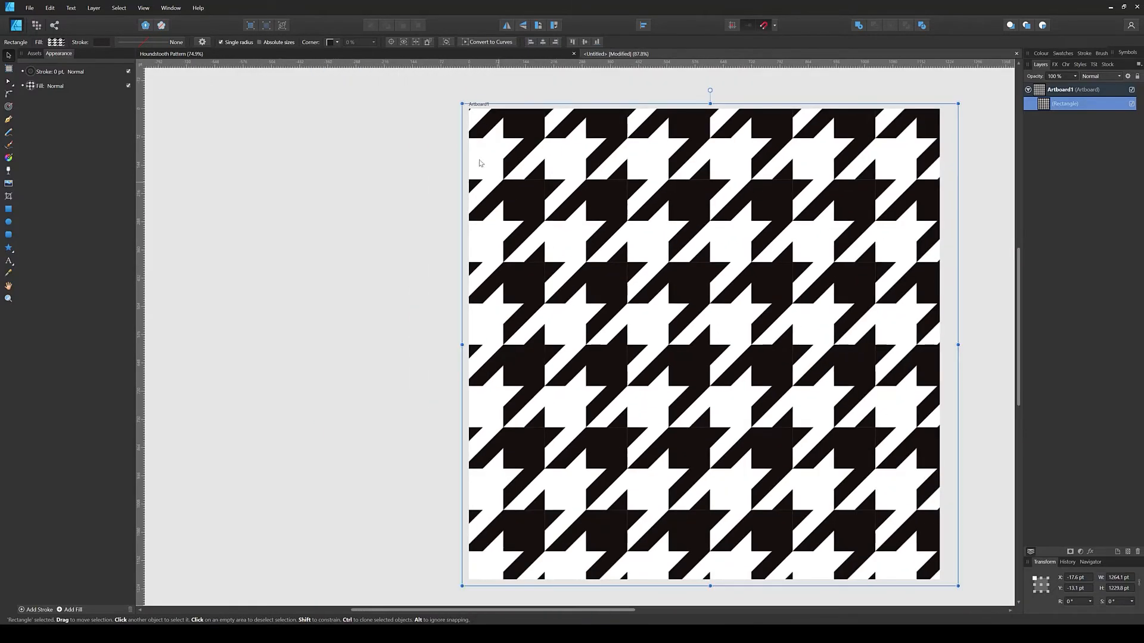
Switch back to the Houndstooth Pattern document and group all 36 symbols on the artboard
left_click(460, 56)
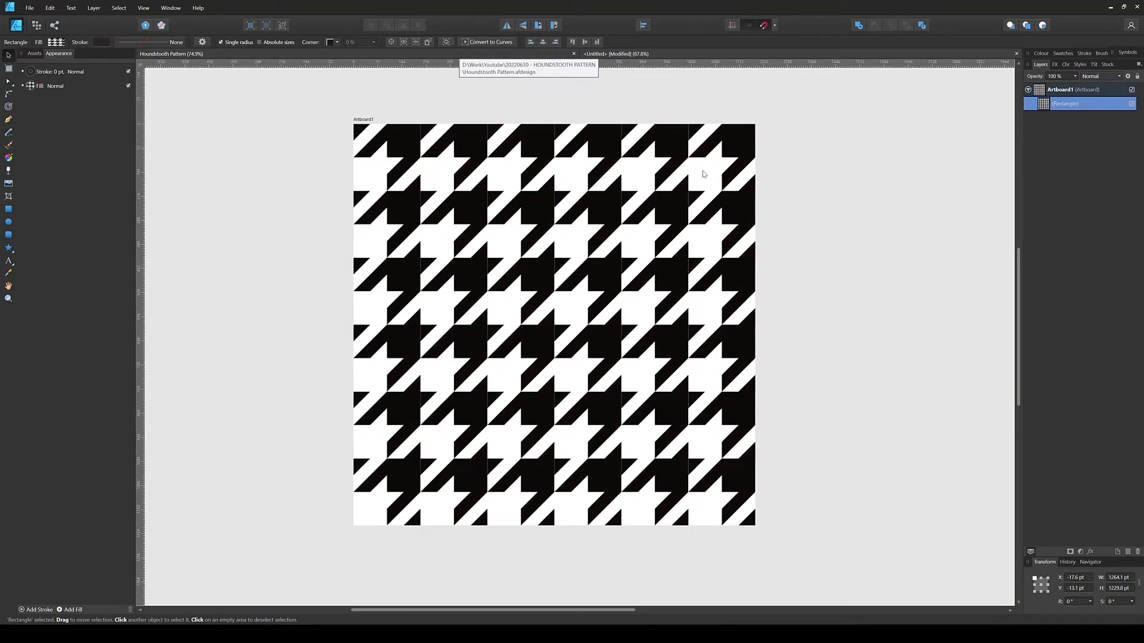
left_click(1064, 106)
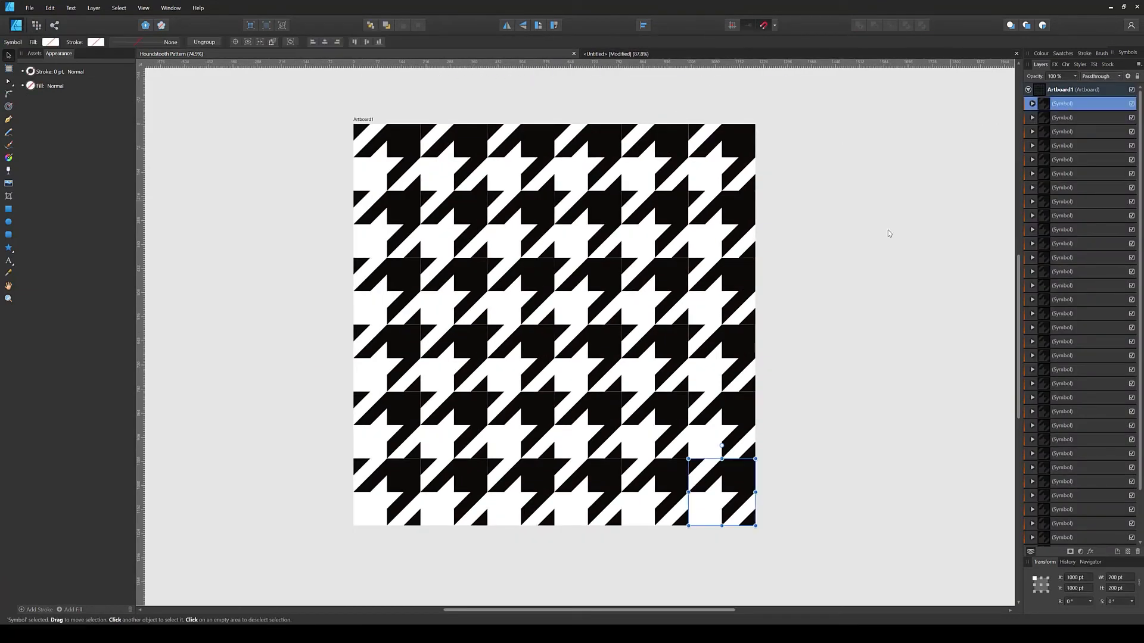
left_click(899, 236)
left_click_drag(781, 109, 310, 564)
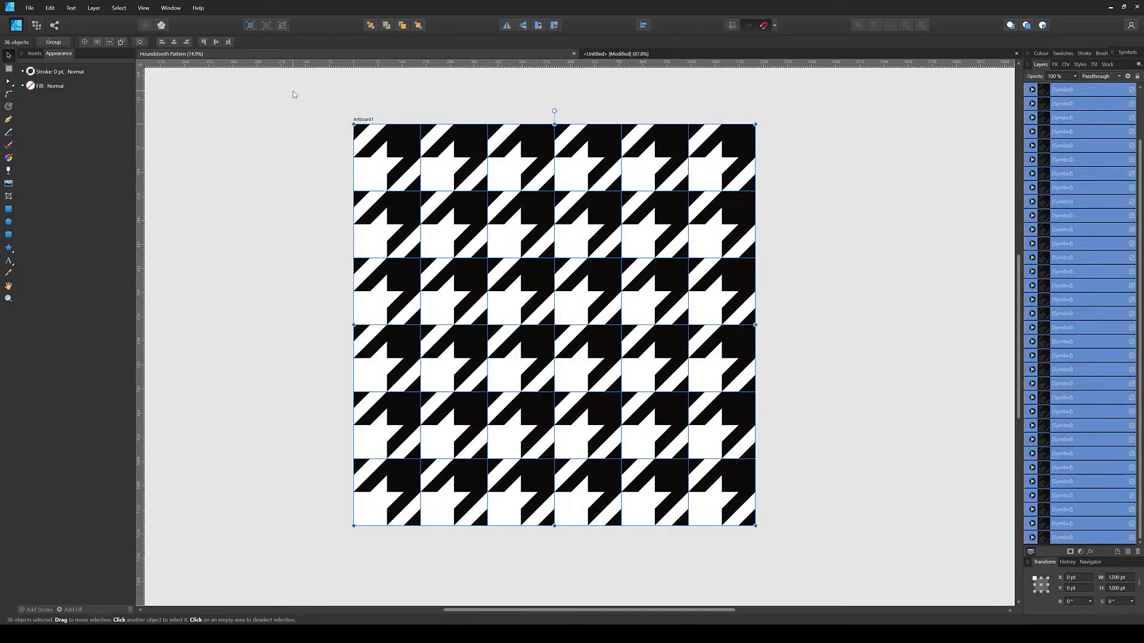
left_click_drag(293, 91, 515, 189)
left_click_drag(657, 272, 893, 557)
key("ctrl+g")
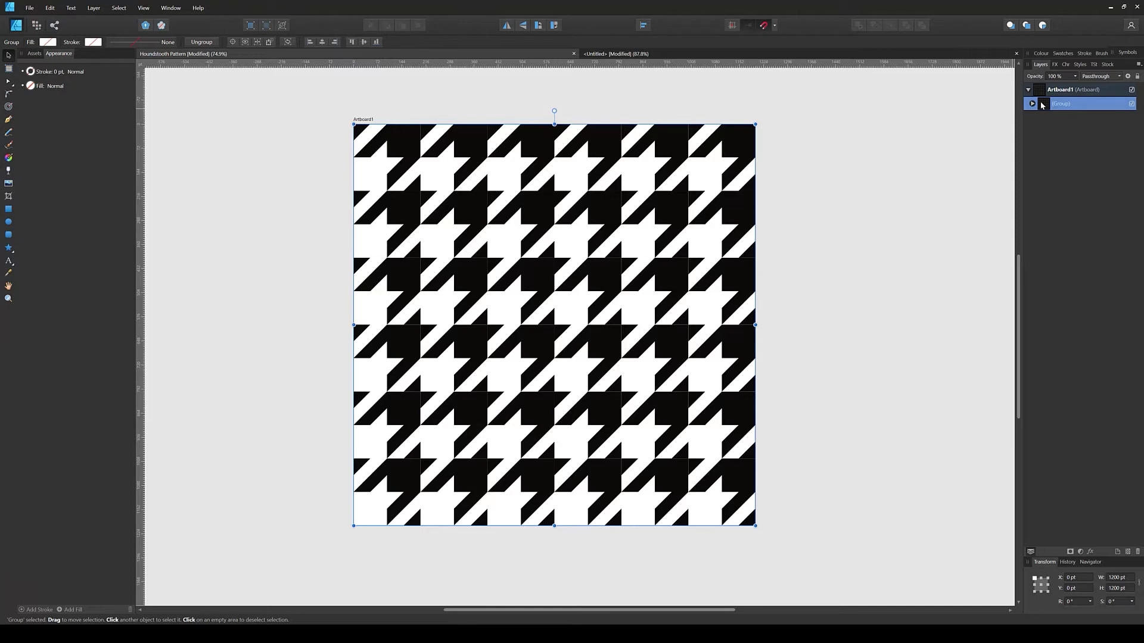
Duplicate the pattern group in place four times, stacking five identical groups on the artboard
key("ctrl+j")
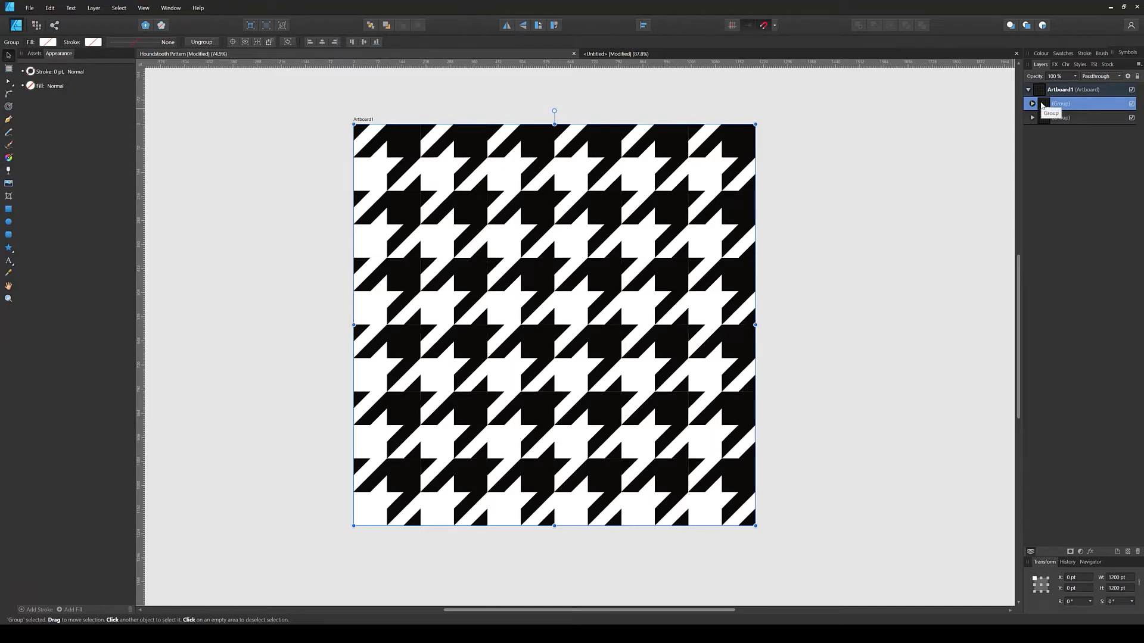
key("ctrl+j")
key("ctrl+j")
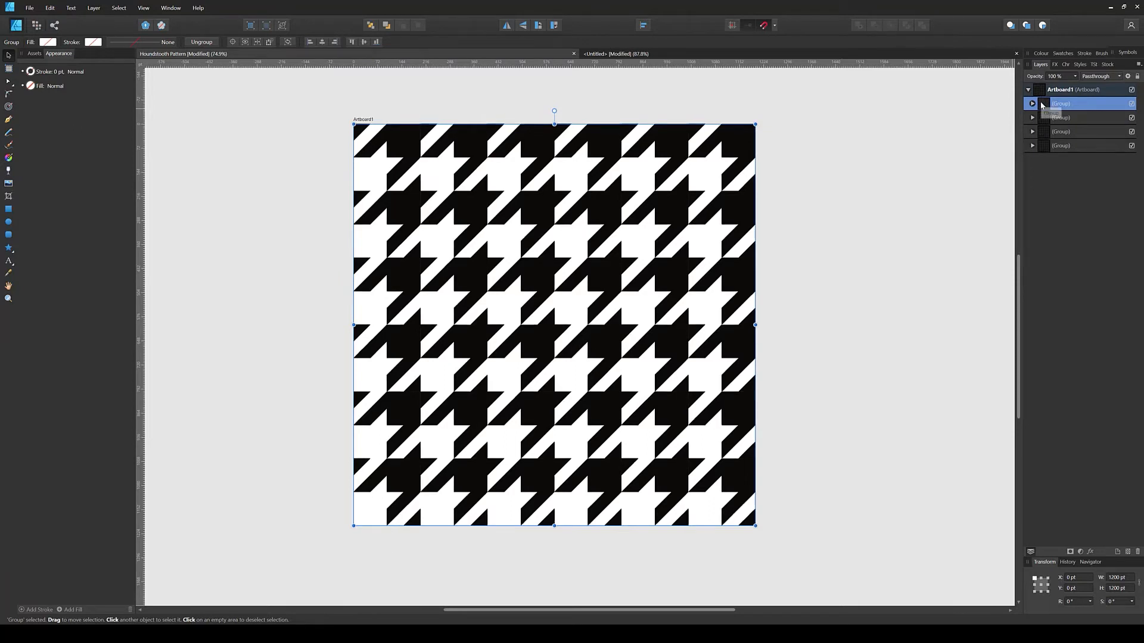
key("ctrl+j")
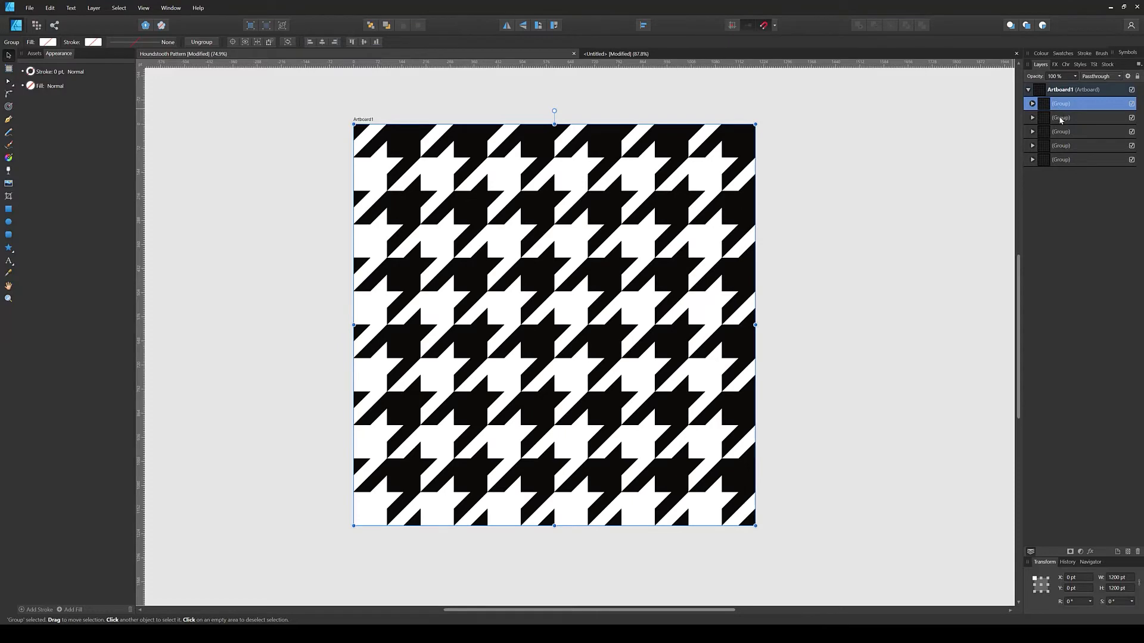
Select the second group in the stack and inspect the pattern's tile joints up close
left_click(1060, 119)
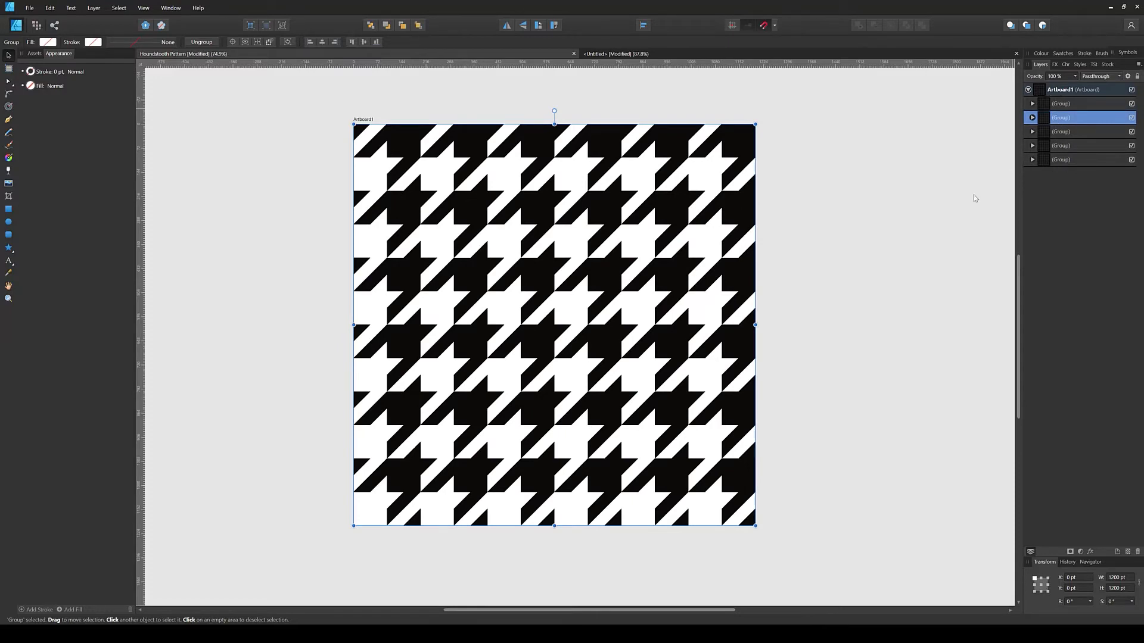
scroll(397, 317, "up", 6)
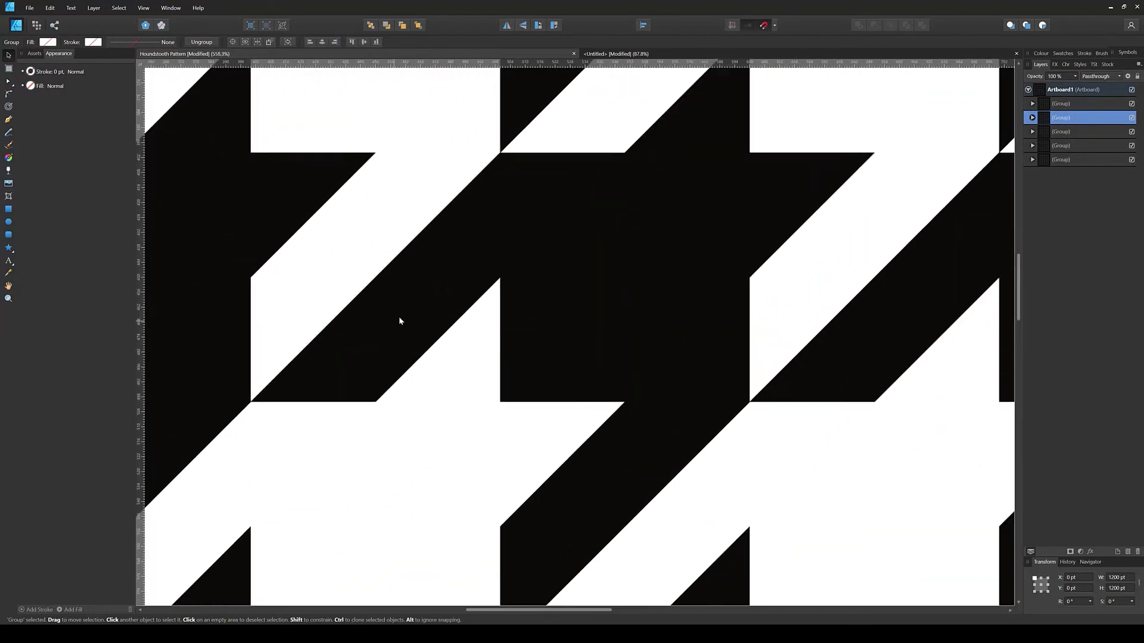
scroll(679, 178, "up", 2)
scroll(604, 184, "down", 8)
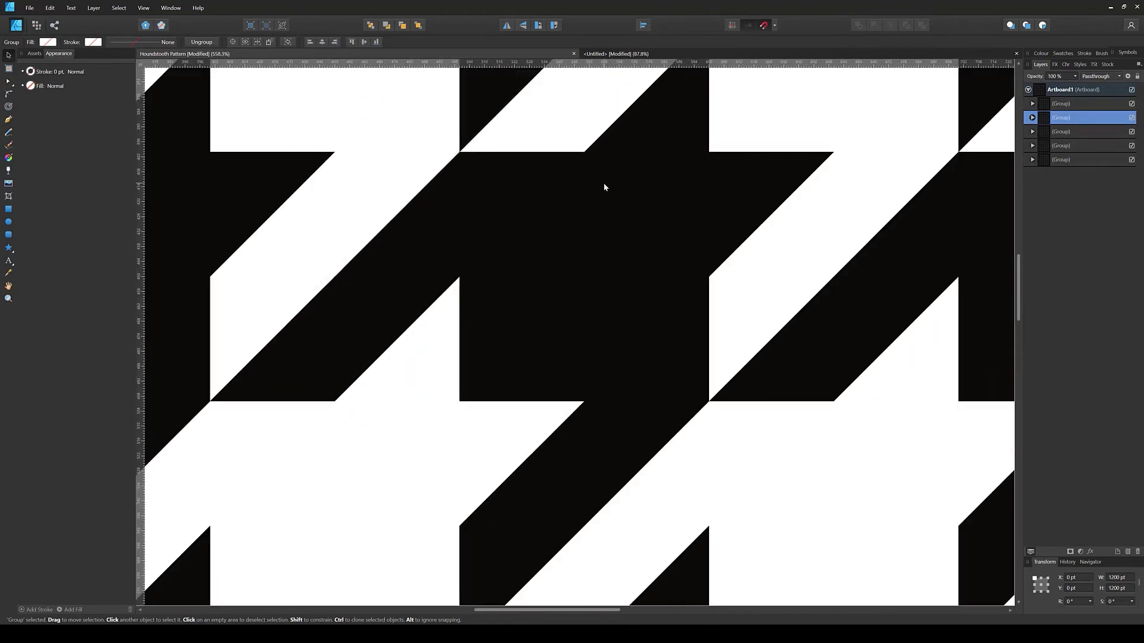
Export the artboard with its five stacked groups as a 5000 × 5000 px PNG named Houndstooth Pattern 2
key("ctrl+0")
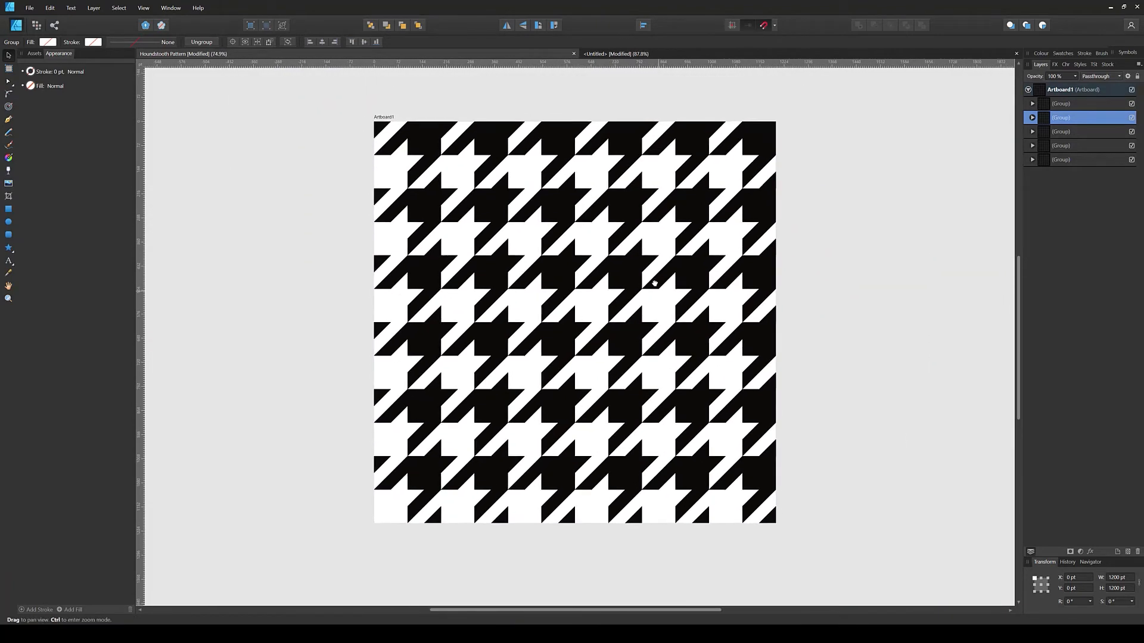
left_click(29, 8)
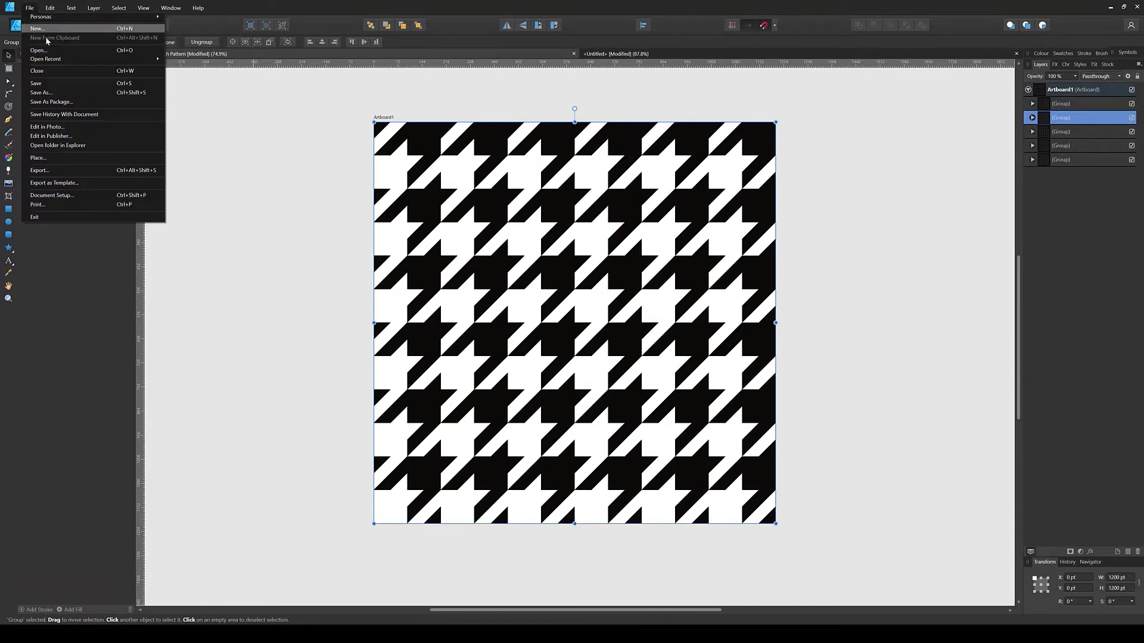
left_click(62, 171)
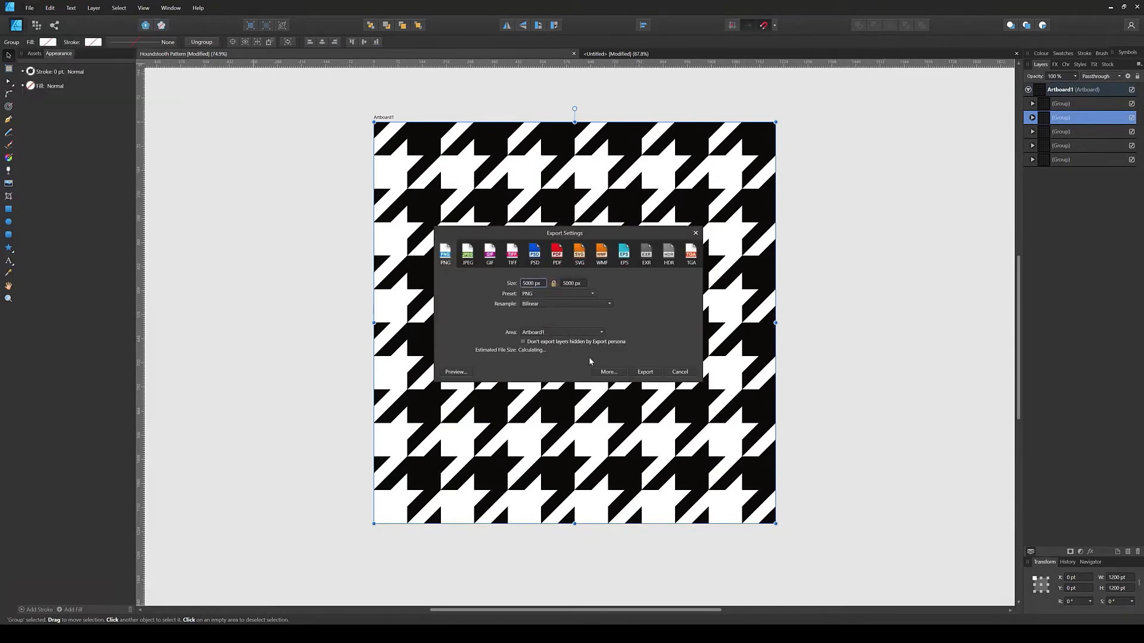
left_click(645, 371)
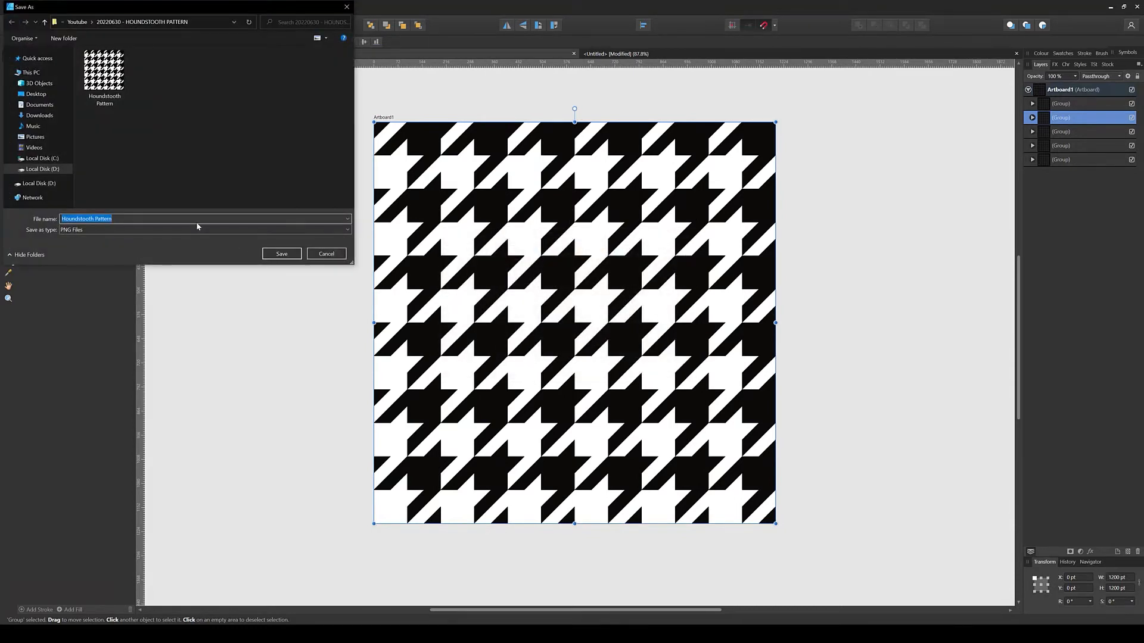
left_click(188, 217)
type("2")
left_click(281, 254)
Switch to the untitled document and replace the rectangle's bitmap fill with the Houndstooth Pattern 2 image
key("ctrl+Tab")
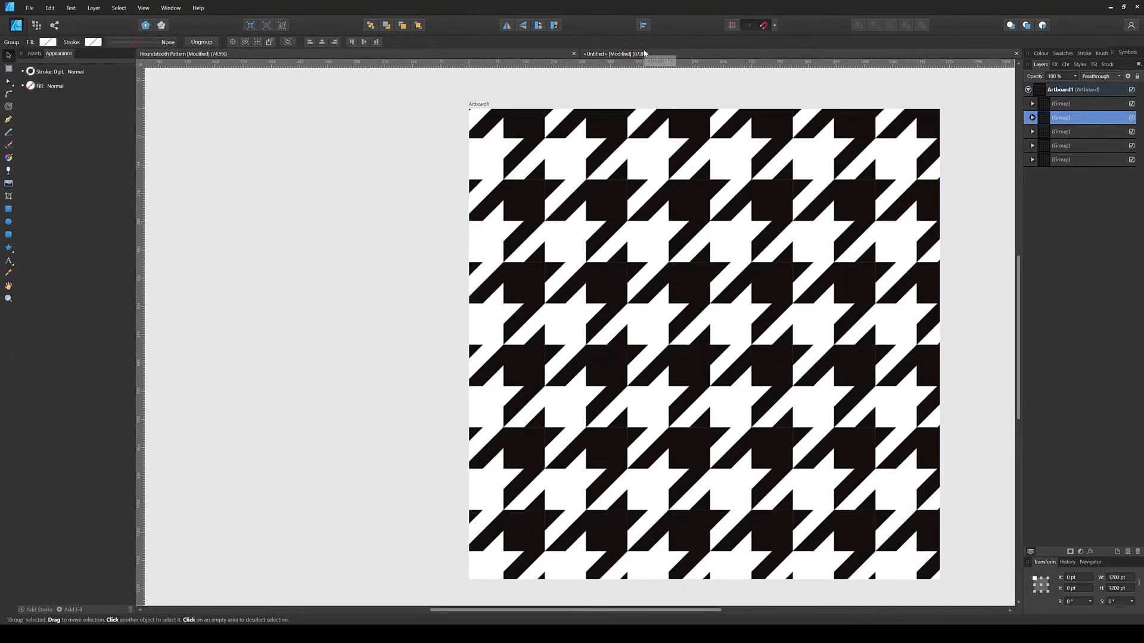
left_click(9, 158)
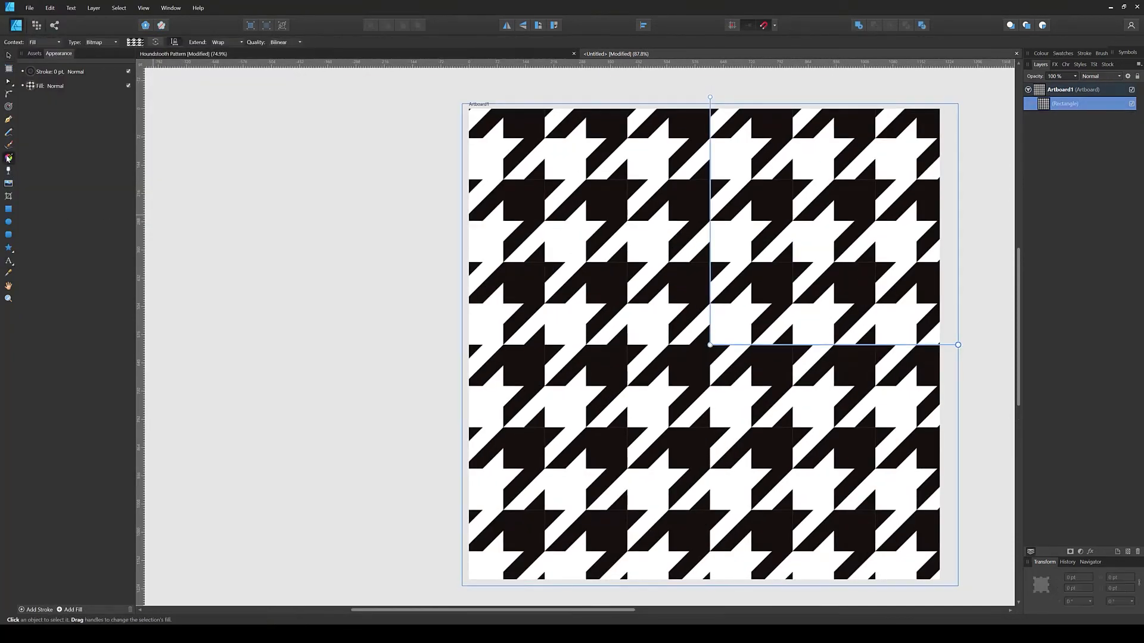
left_click(97, 44)
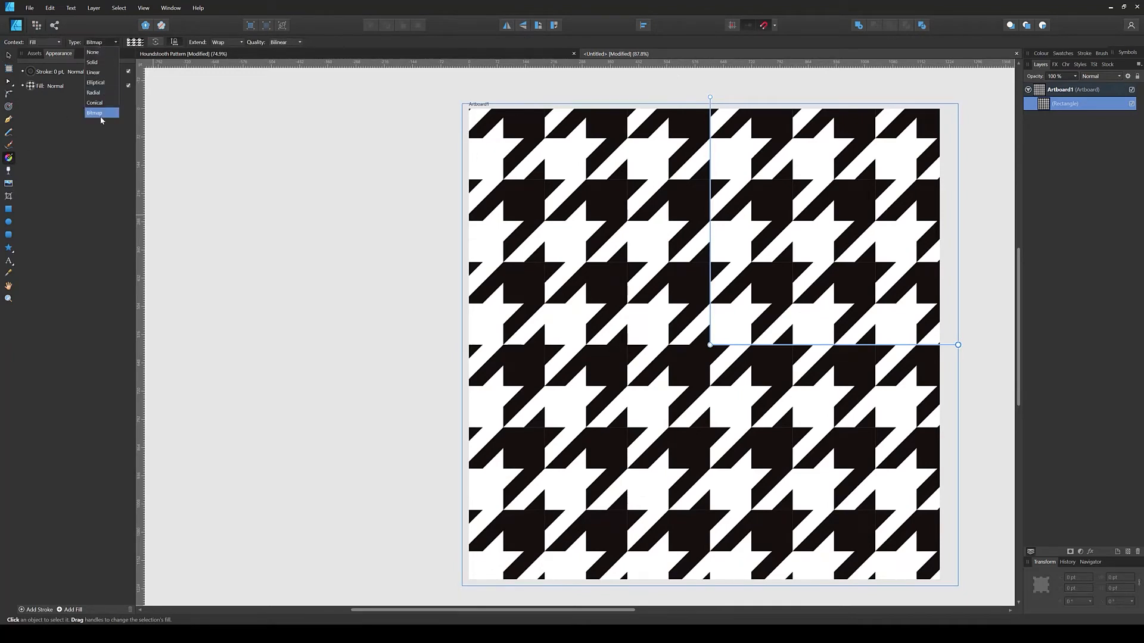
left_click(101, 120)
left_click(112, 77)
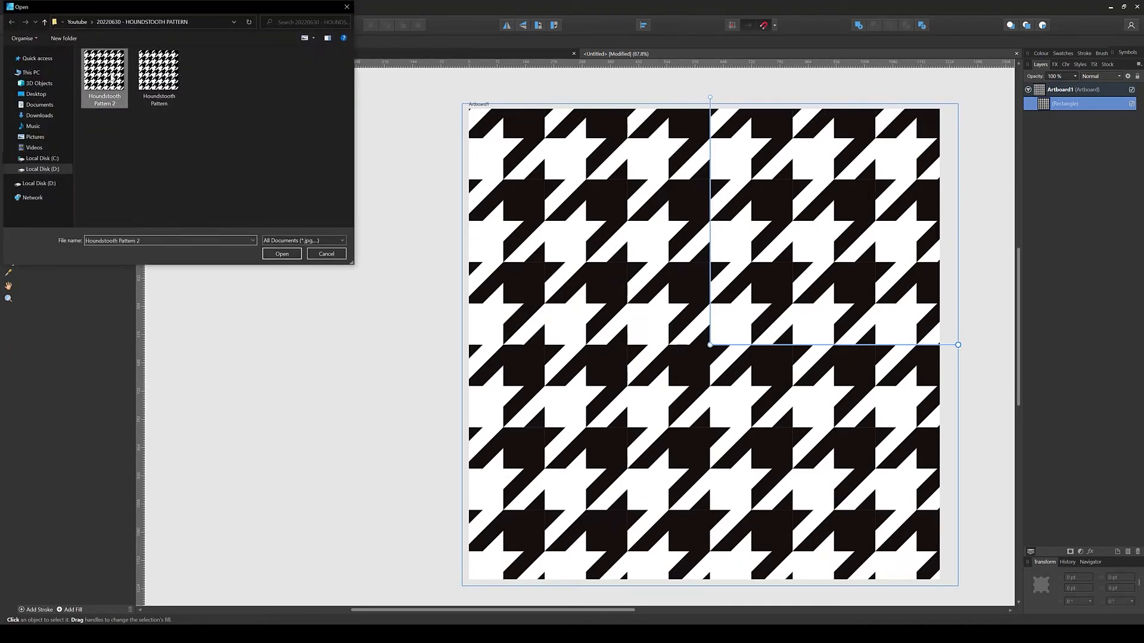
left_click(278, 254)
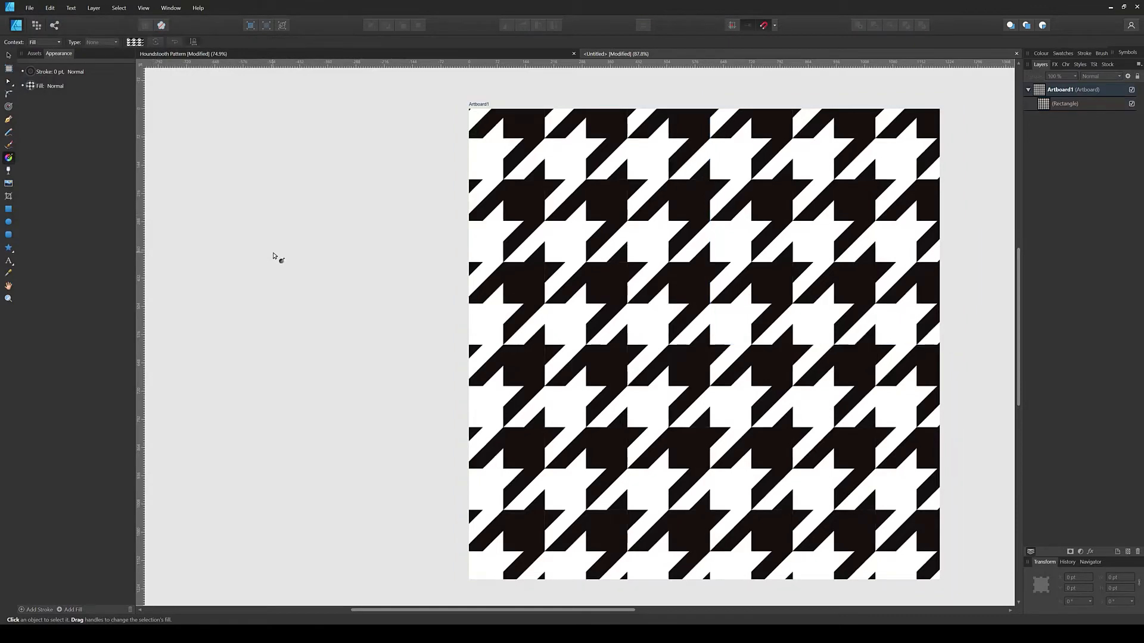
Inspect the tile joints in the black areas of the refilled rectangle at high magnification
scroll(668, 378, "up", 5)
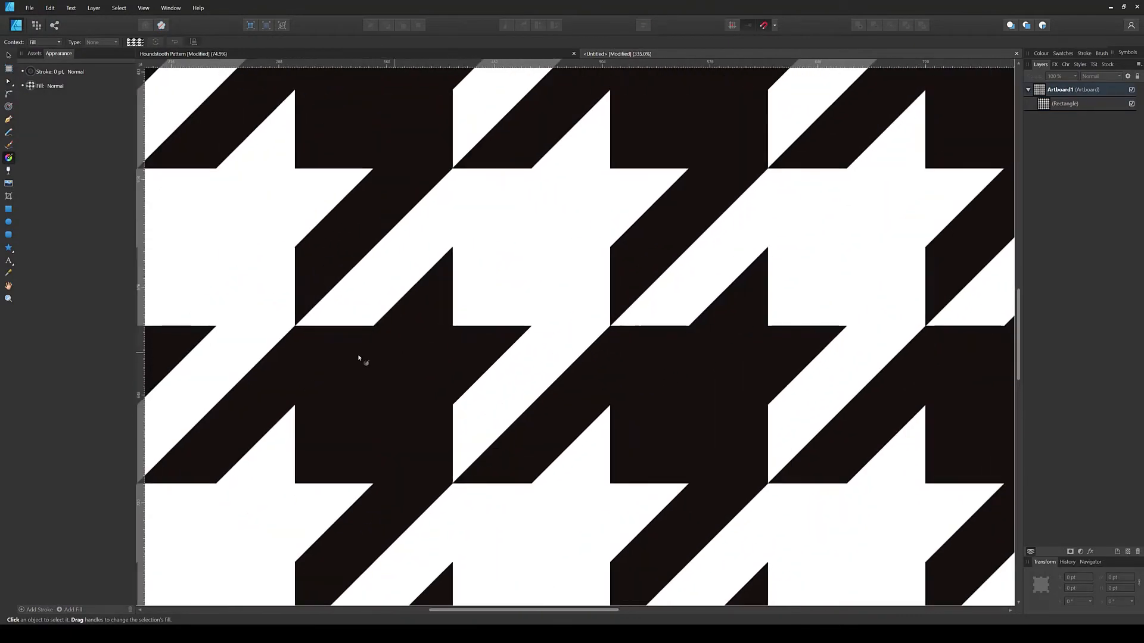
scroll(358, 355, "up", 8)
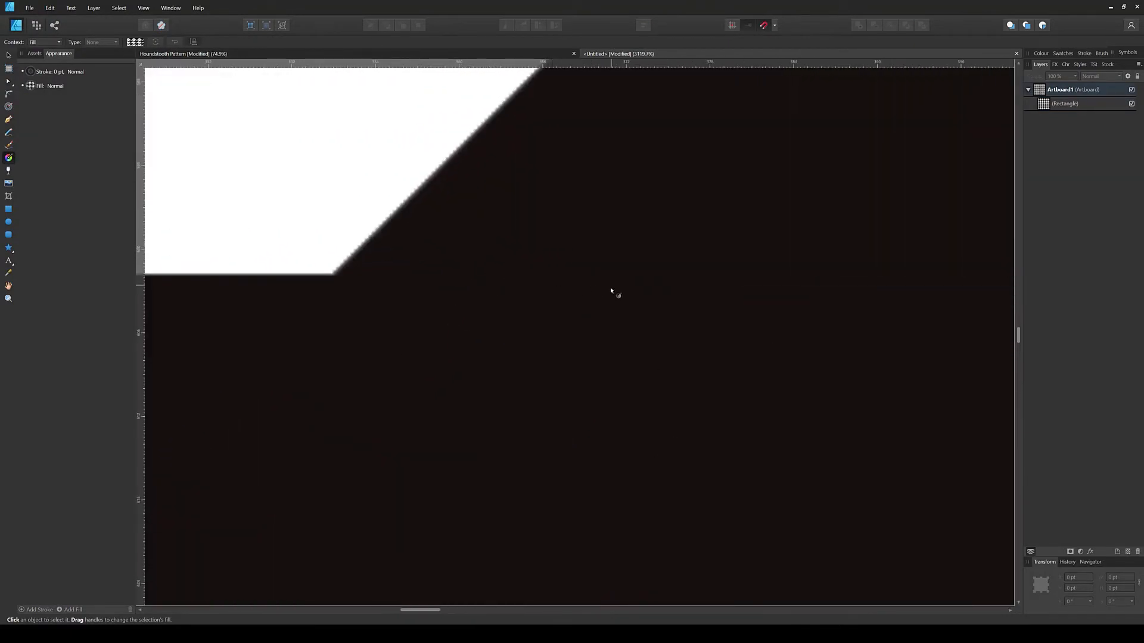
scroll(732, 363, "right", 5)
scroll(607, 401, "down", 2)
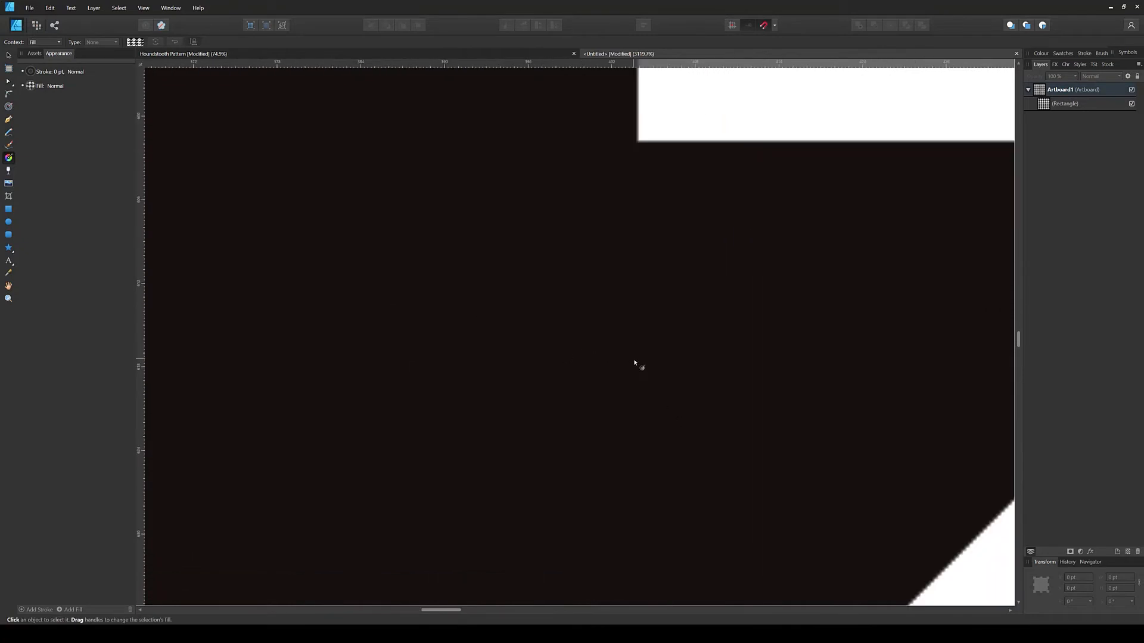
scroll(634, 363, "up", 2)
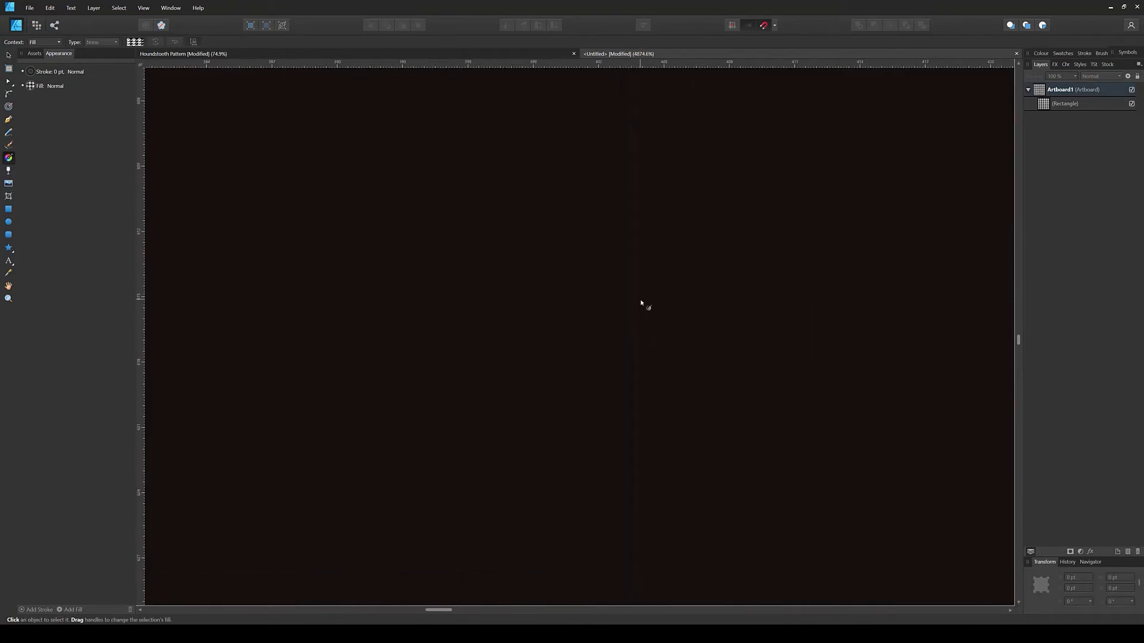
scroll(639, 280, "down", 2)
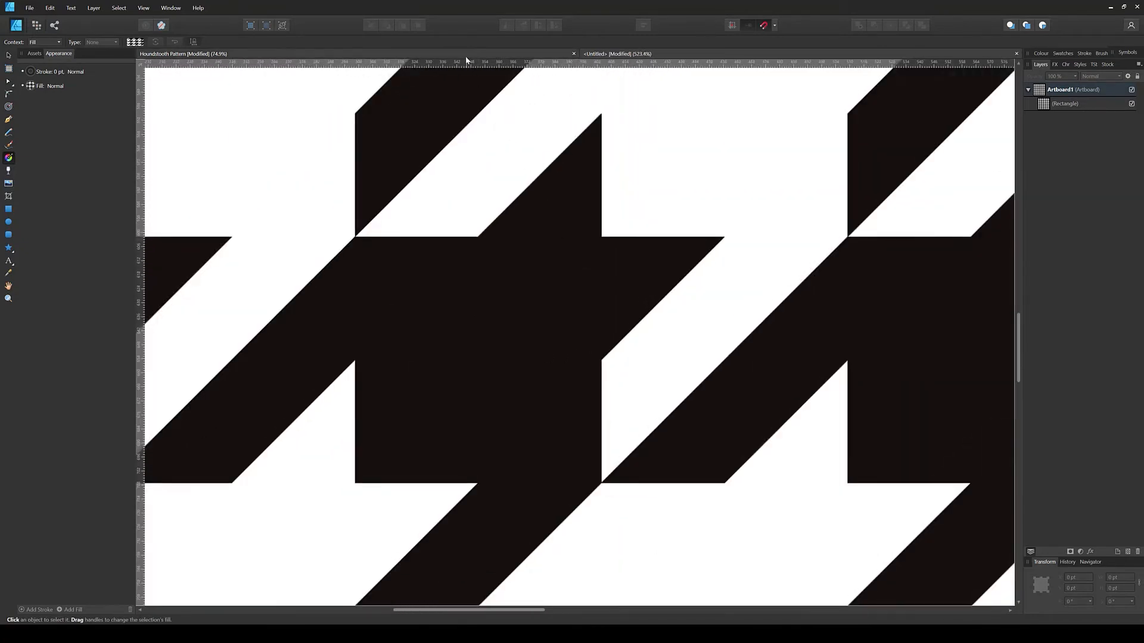
Return to the Houndstooth Pattern document and duplicate the topmost group in place, making a stack of six
key("ctrl+0")
left_click(1079, 104)
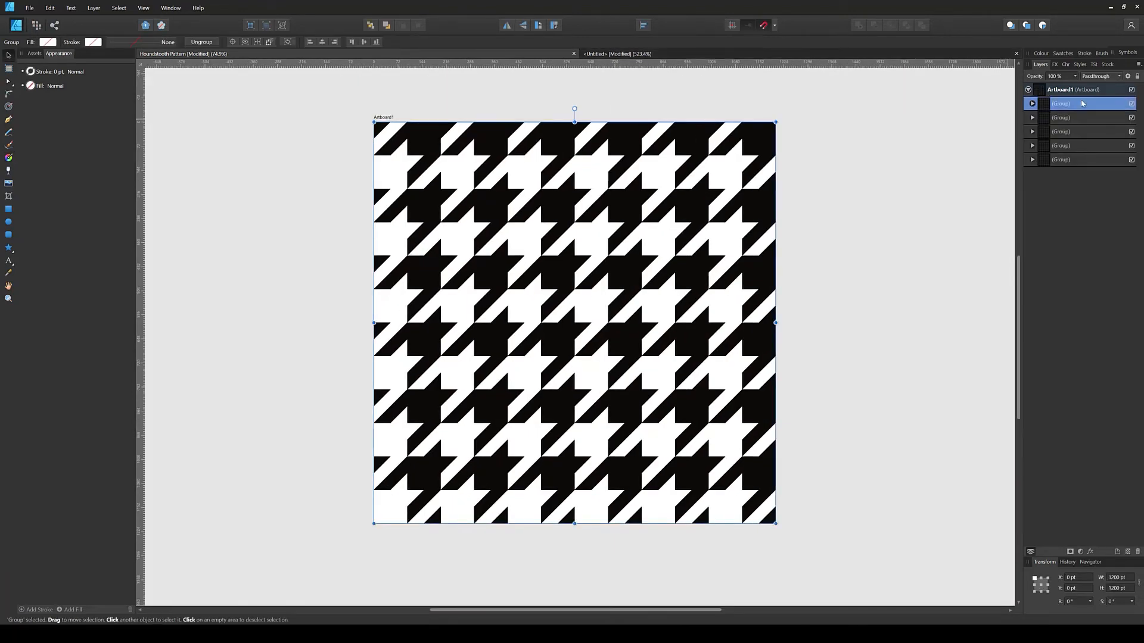
key("ctrl+j")
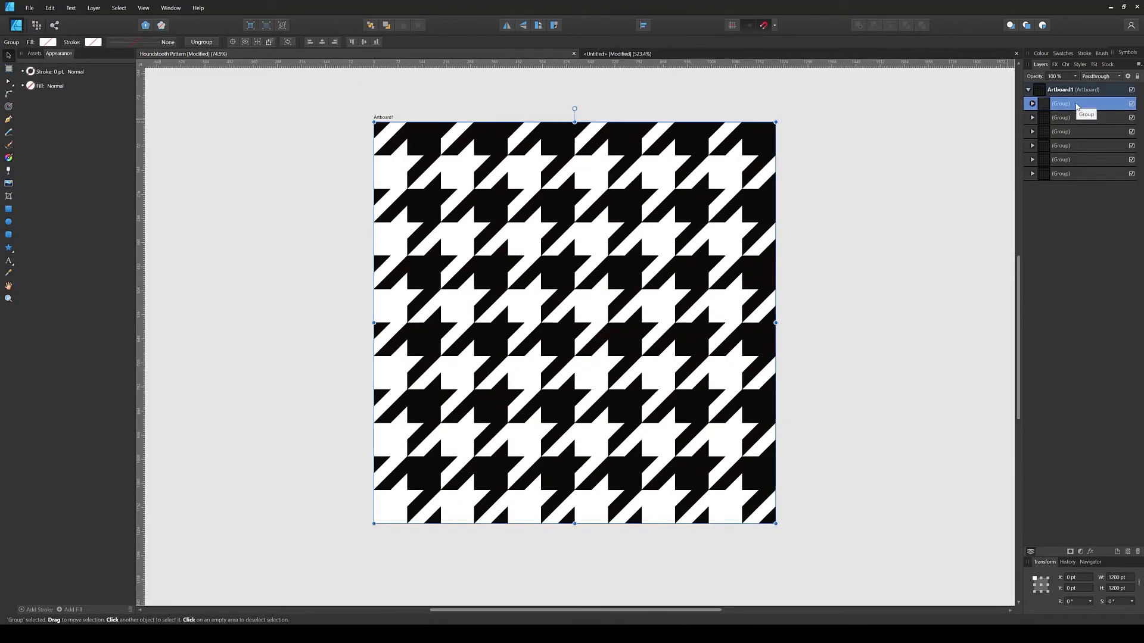
Export the artboard with its six stacked groups as a 5000 × 5000 px PNG named Houndstooth Pattern 3
left_click(29, 7)
left_click(64, 171)
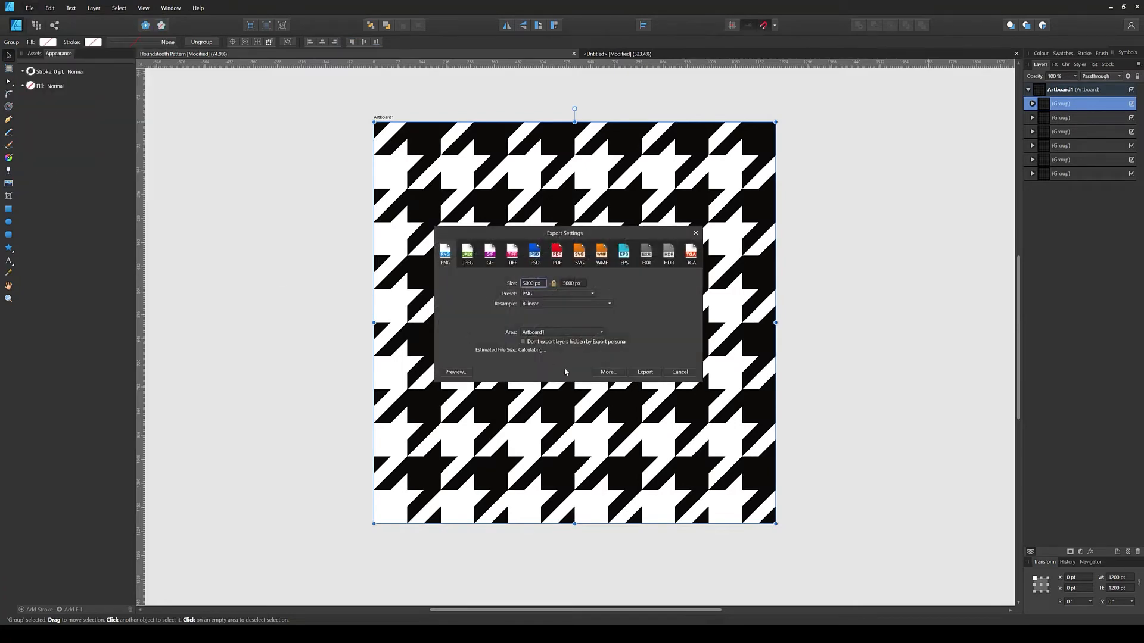
left_click(645, 373)
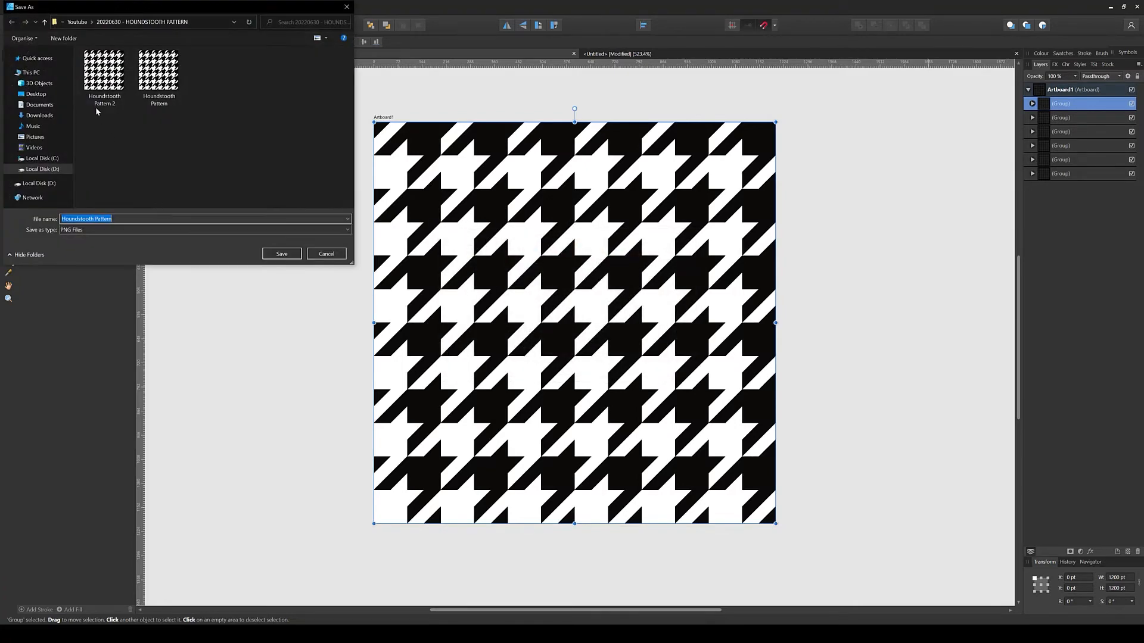
left_click(111, 67)
double_click(142, 220)
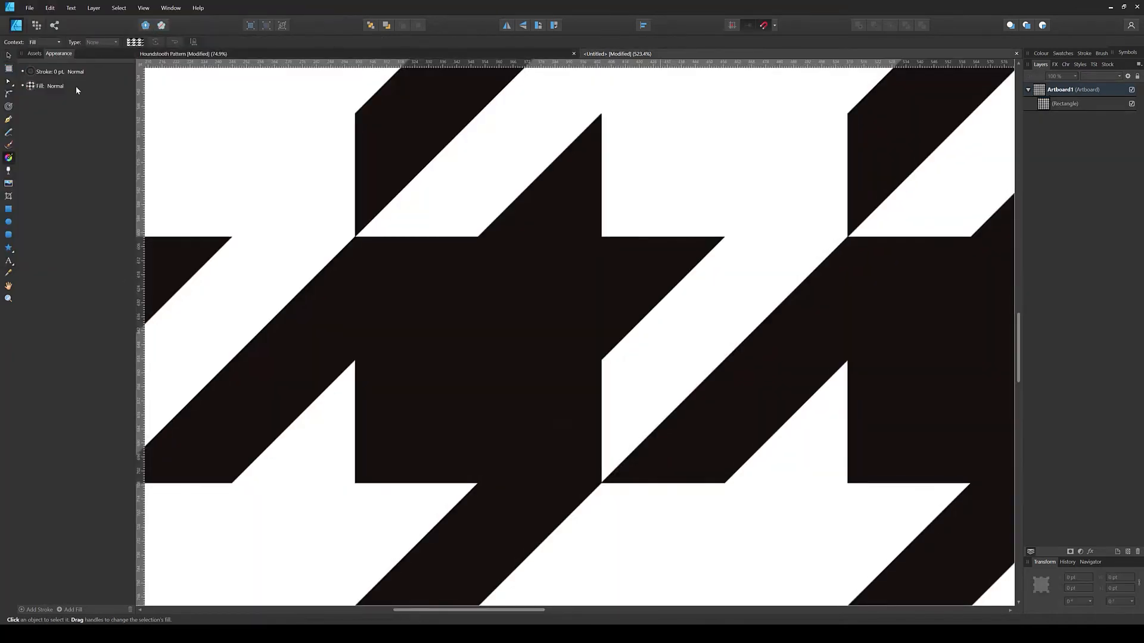
In the untitled document, replace the rectangle's bitmap fill with the Houndstooth Pattern 3 image
scroll(312, 137, "down", 10)
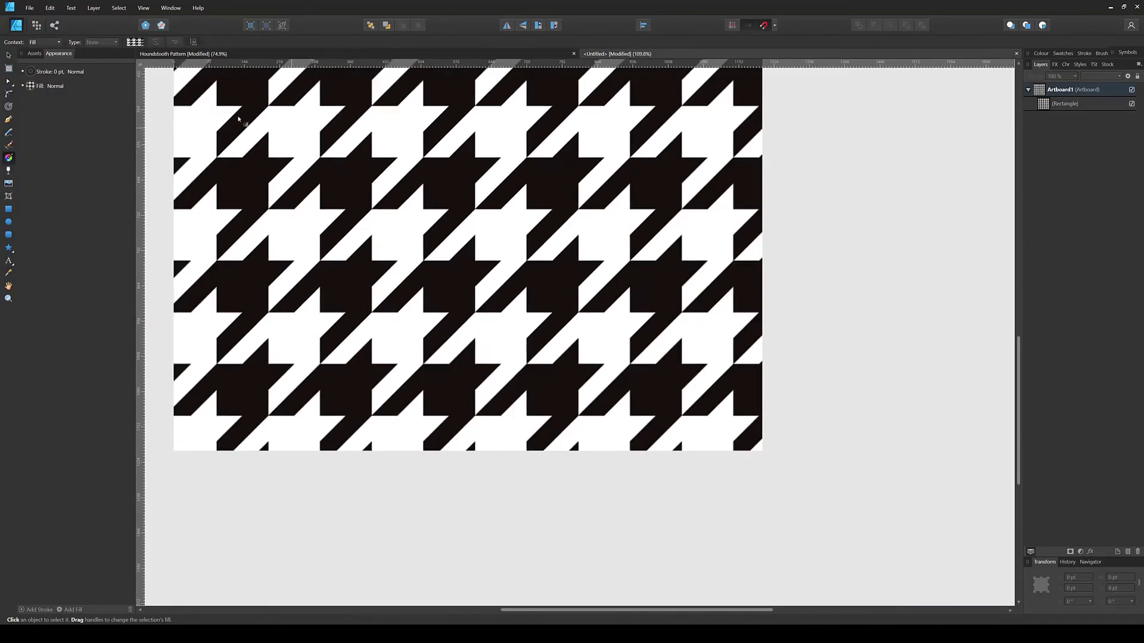
left_click(34, 87)
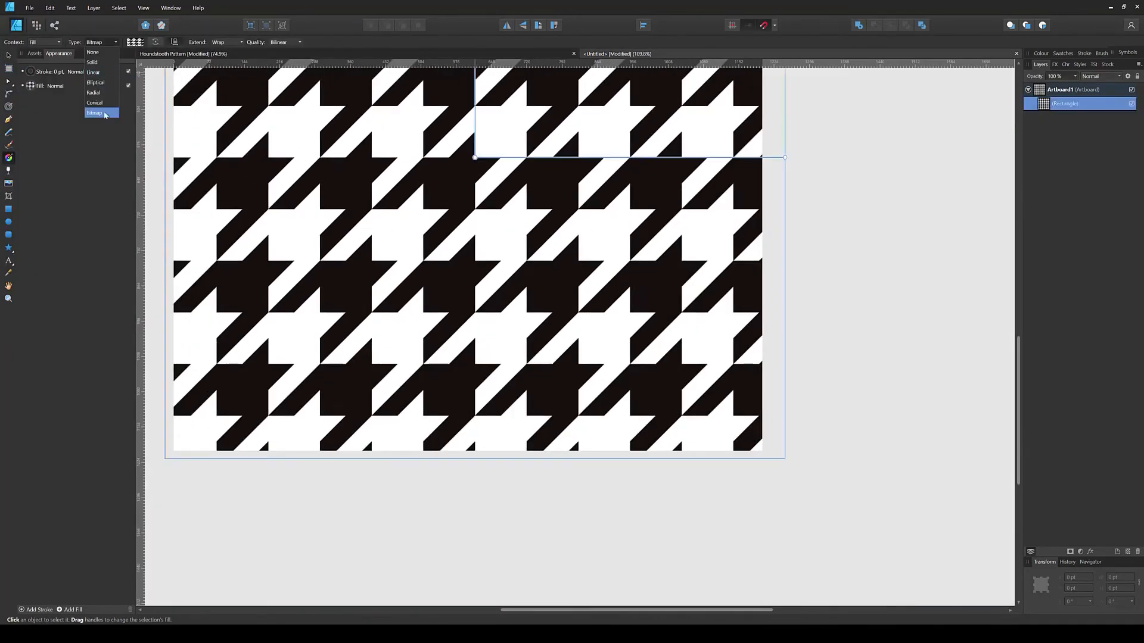
left_click(100, 113)
left_click(158, 75)
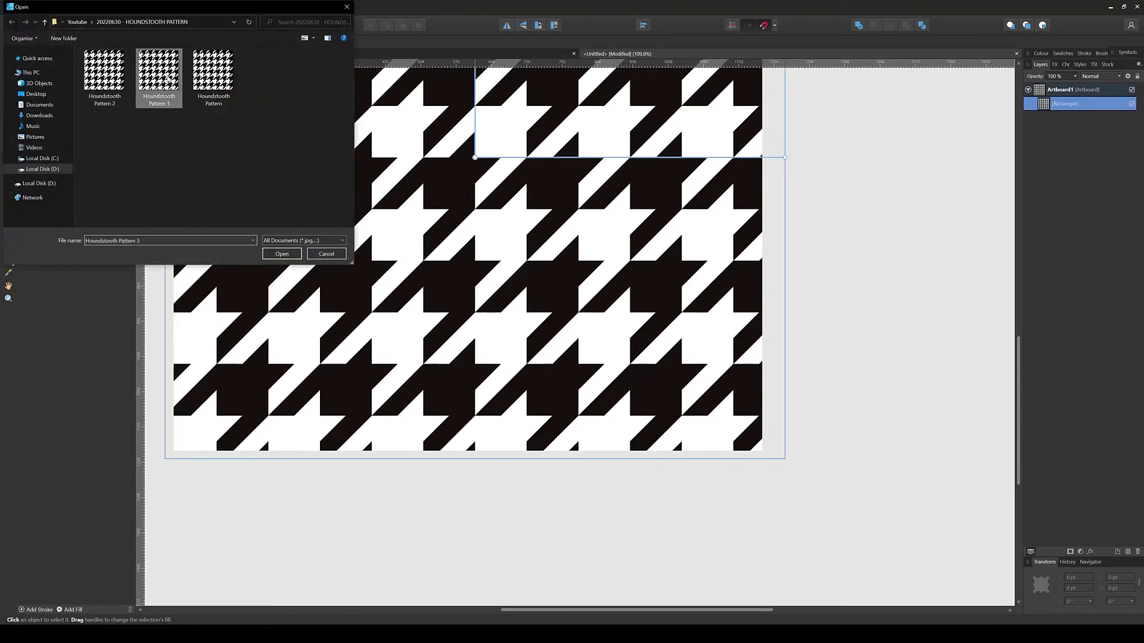
left_click(289, 255)
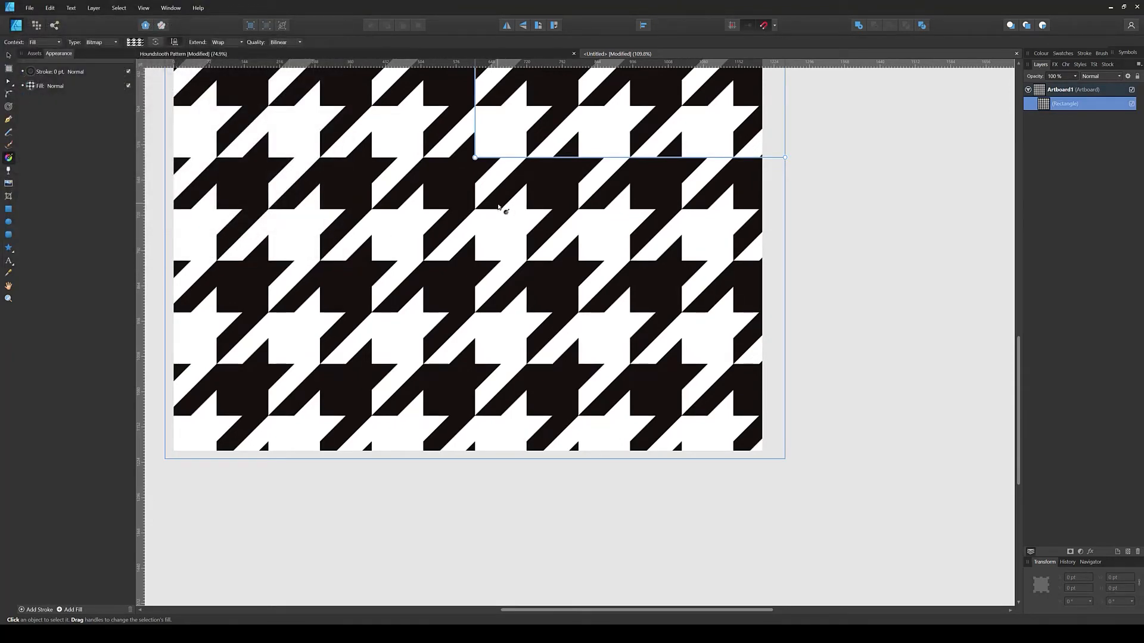
Check several black areas of the newly filled rectangle up close for seams between the pattern tiles
scroll(499, 208, "up", 6)
scroll(506, 220, "up", 8)
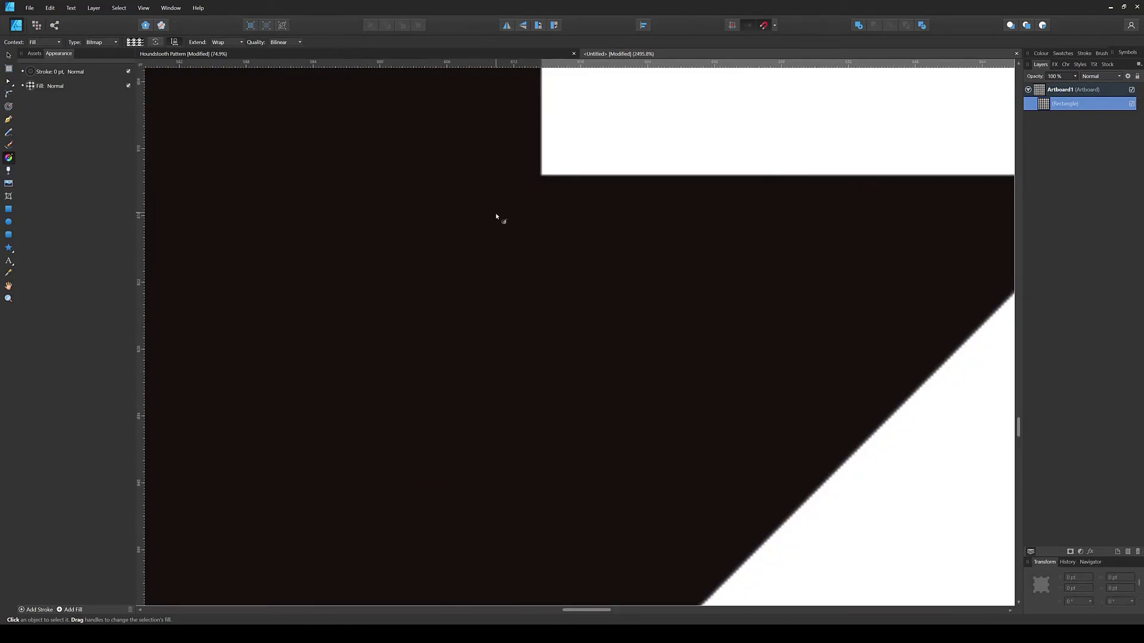
scroll(507, 238, "down", 13)
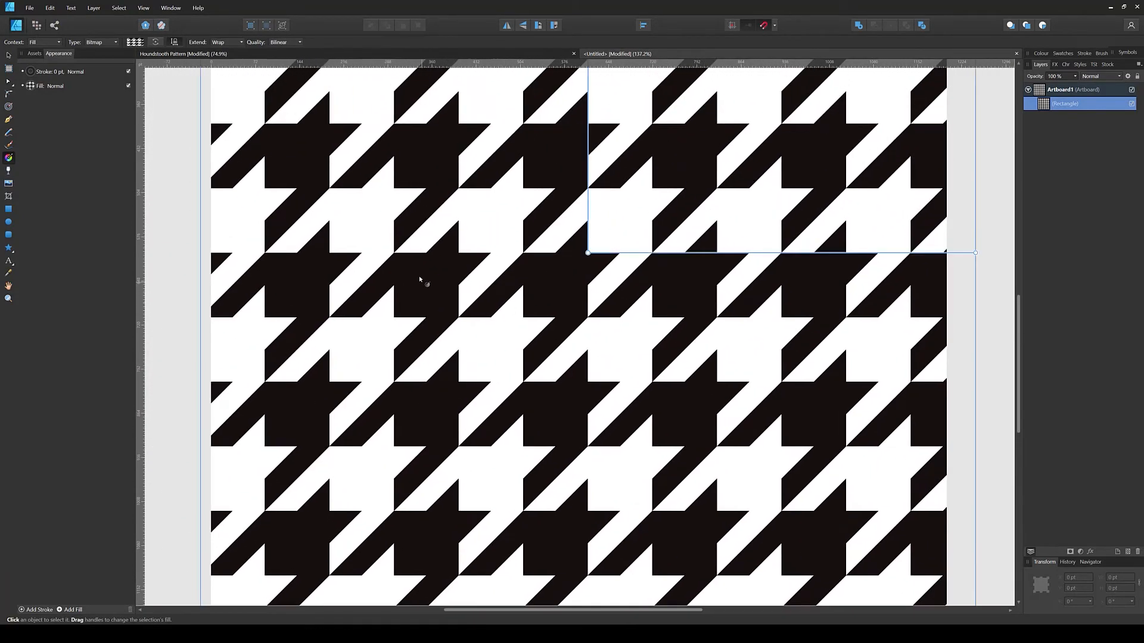
scroll(421, 281, "up", 6)
scroll(480, 259, "up", 2)
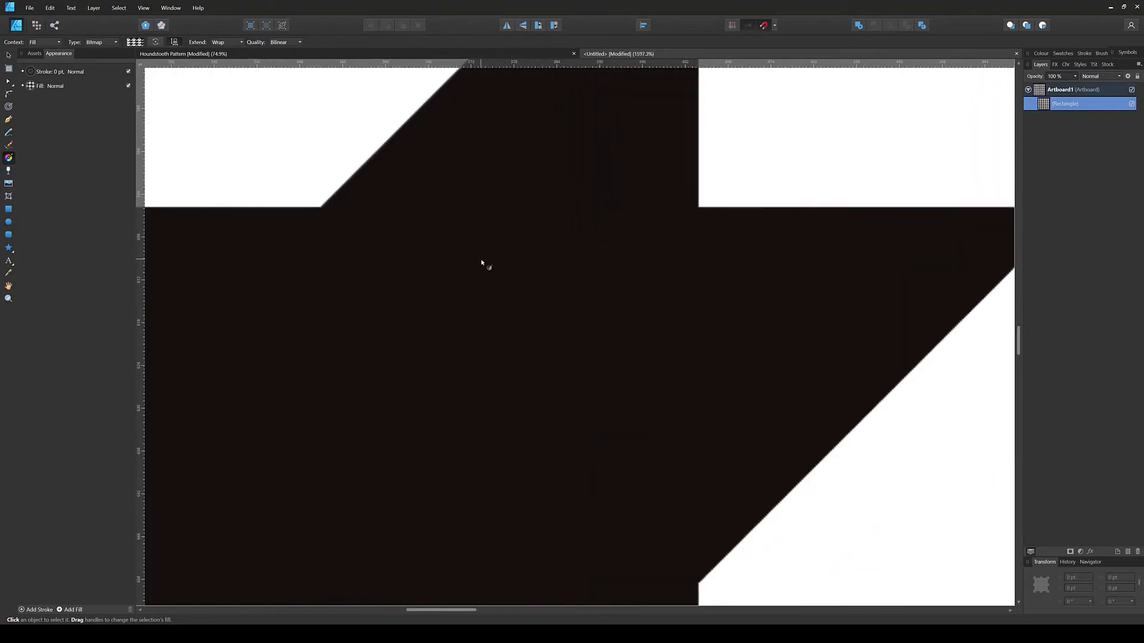
scroll(481, 258, "down", 6)
Compare the stacked pattern artboard with the bitmap-filled rectangle in the untitled document at full view
left_click(424, 54)
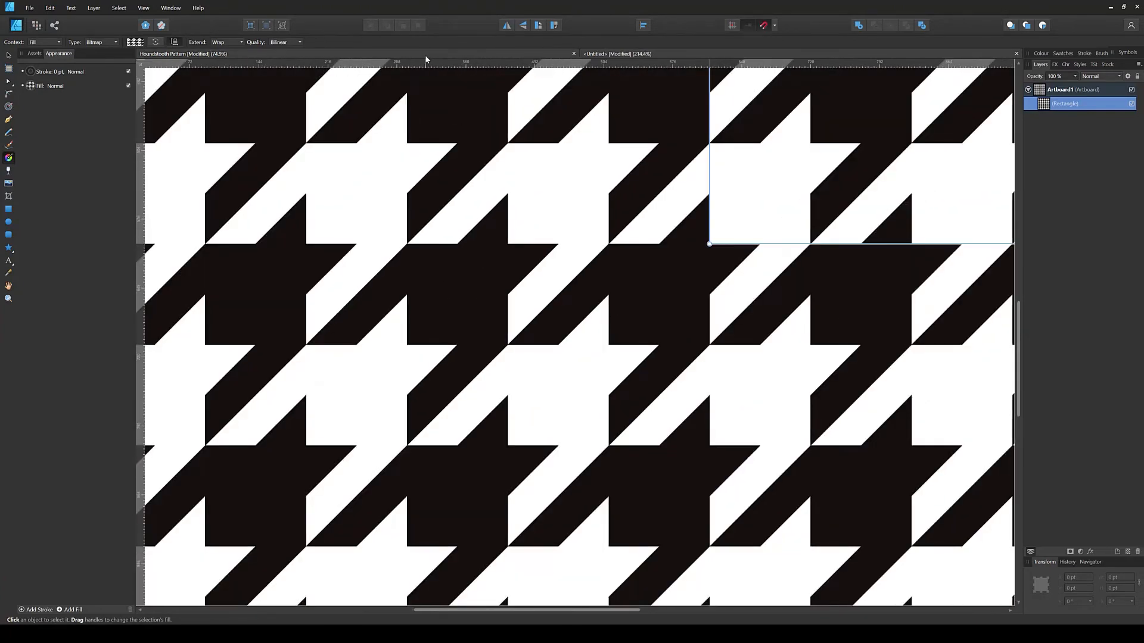
scroll(770, 310, "down", 3)
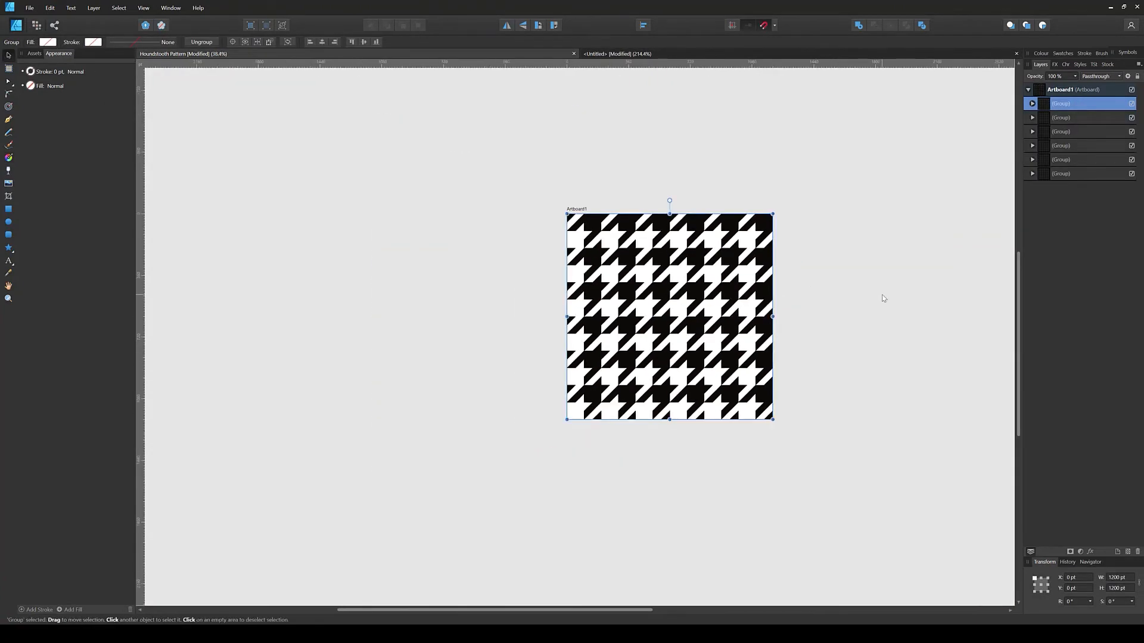
left_click(858, 356)
scroll(858, 361, "up", 2)
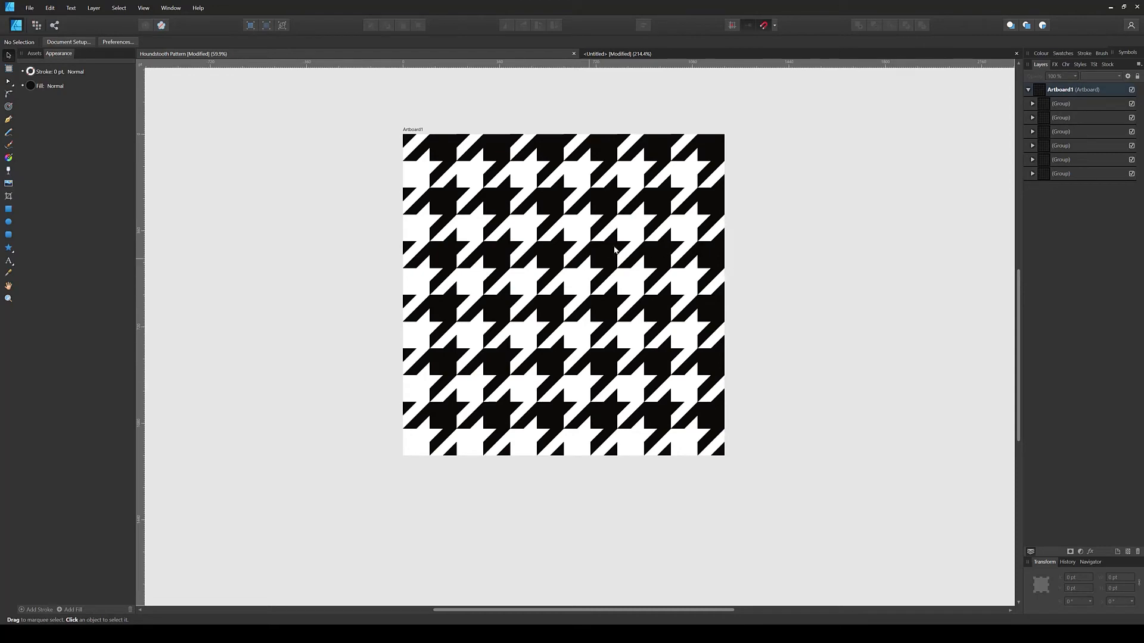
left_click(619, 53)
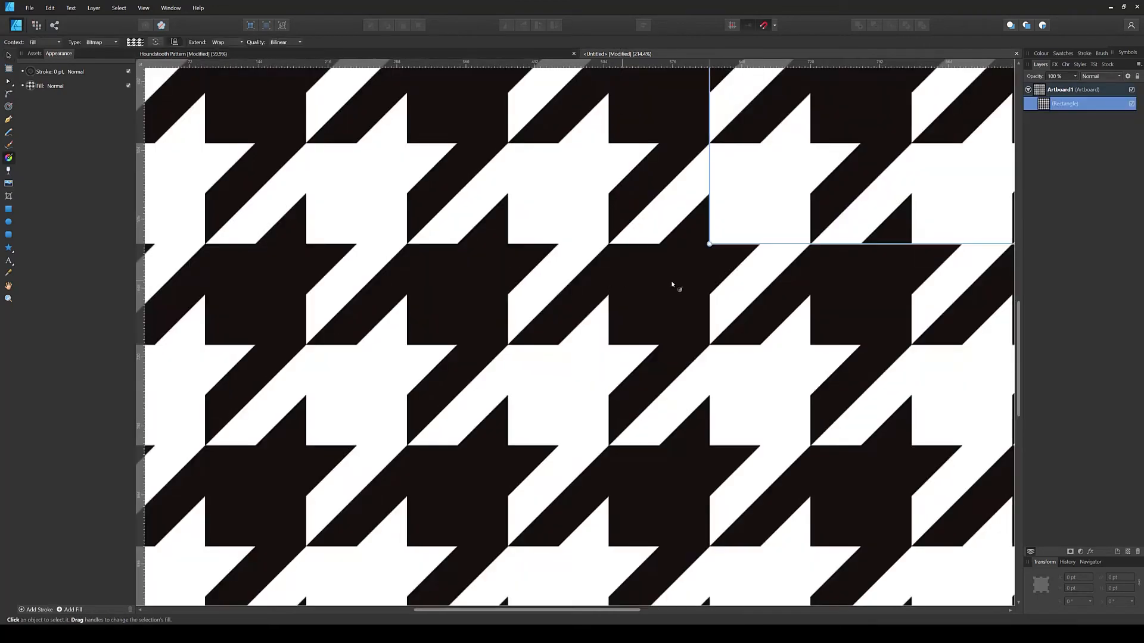
scroll(681, 340, "down", 6)
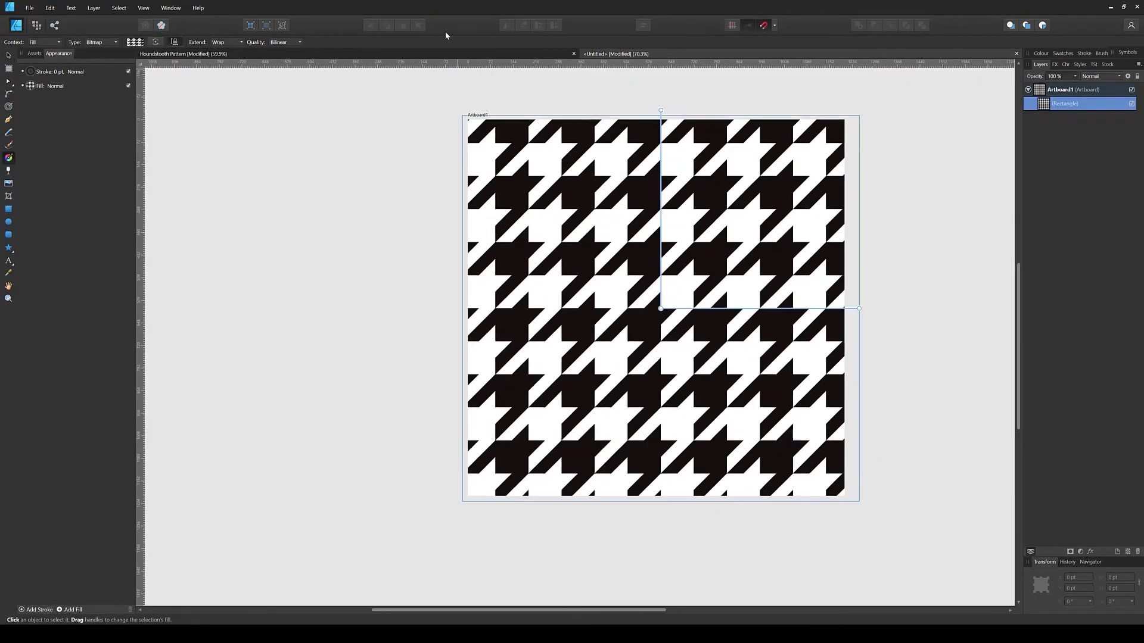
Save the Houndstooth Pattern document with its six stacked groups and leave nothing selected
left_click(455, 57)
left_click(1063, 105)
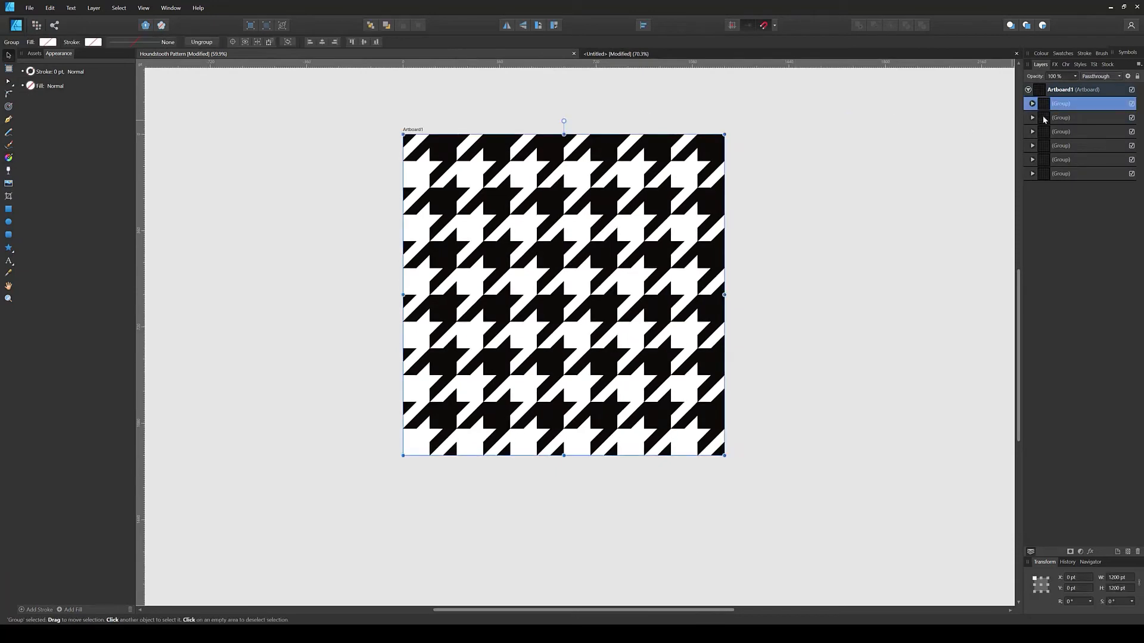
key("ctrl+s")
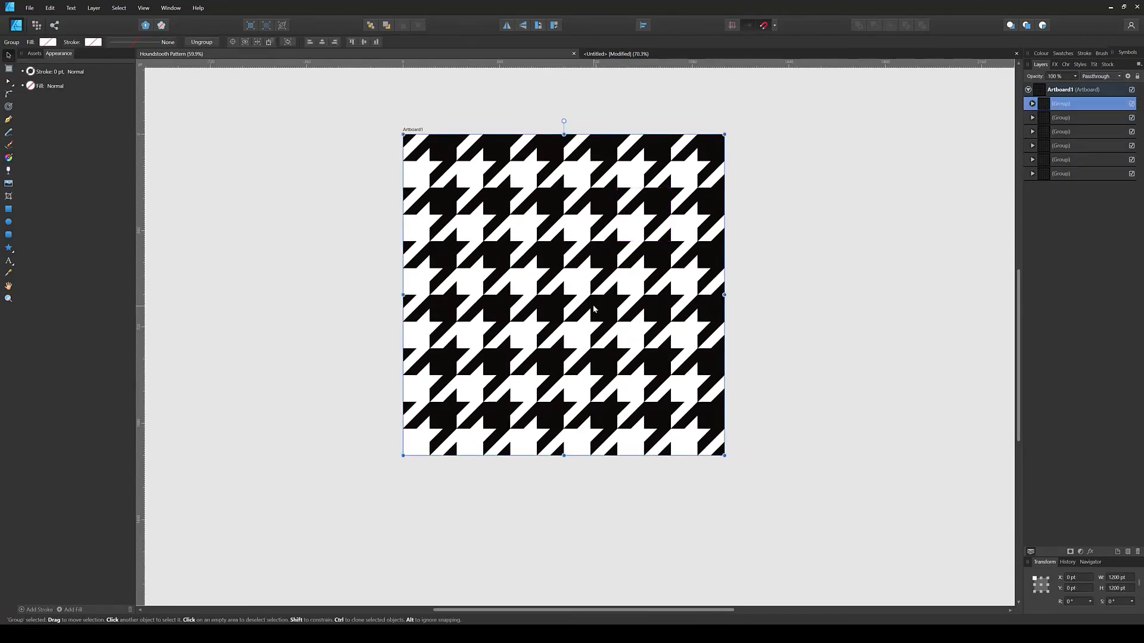
scroll(592, 306, "up", 1)
left_click(778, 220)
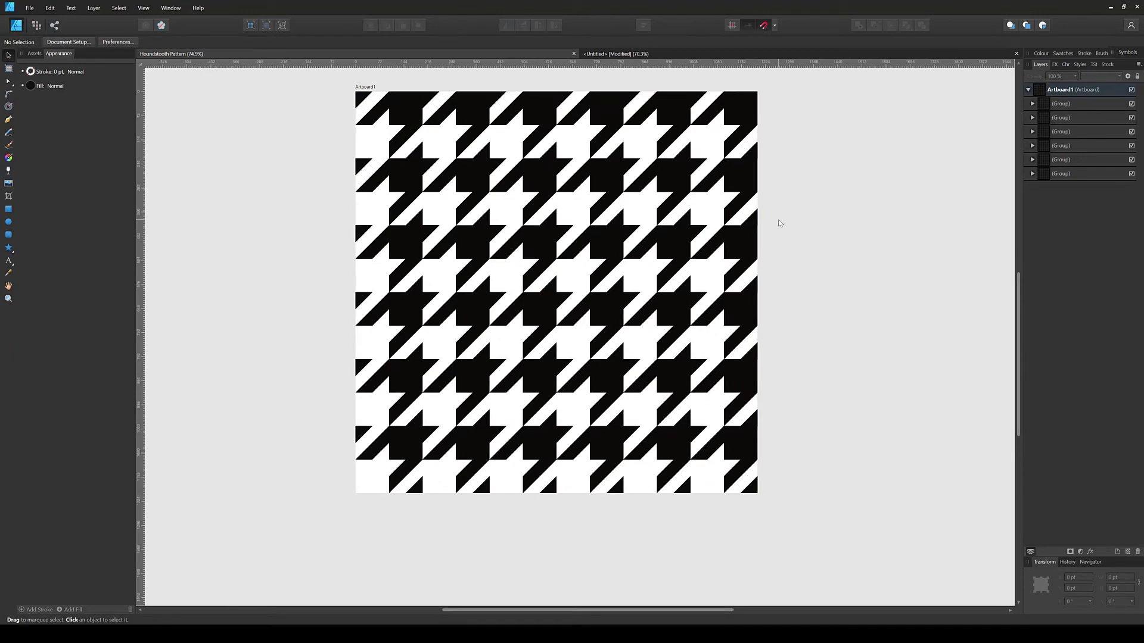
Expand the bottommost group, its last symbol and that symbol's rectangle down to the shapes inside the tile
left_click(1032, 174)
left_click(1033, 174)
left_click(1032, 174)
left_click(1032, 174)
left_click(1032, 174)
left_click_drag(1141, 364, 1142, 468)
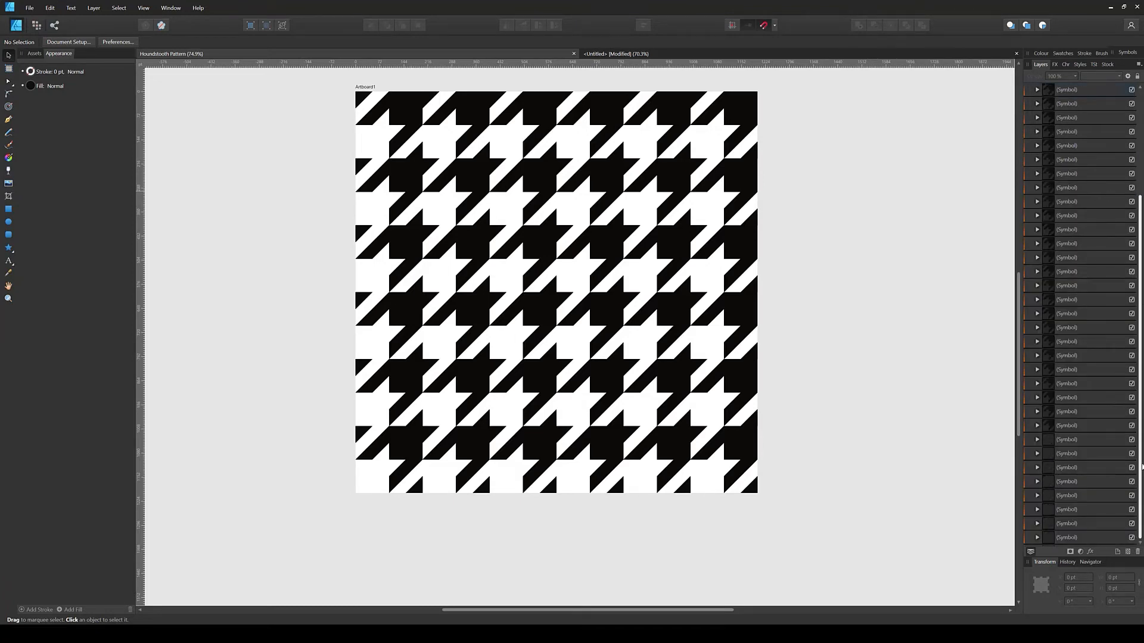
left_click(1038, 537)
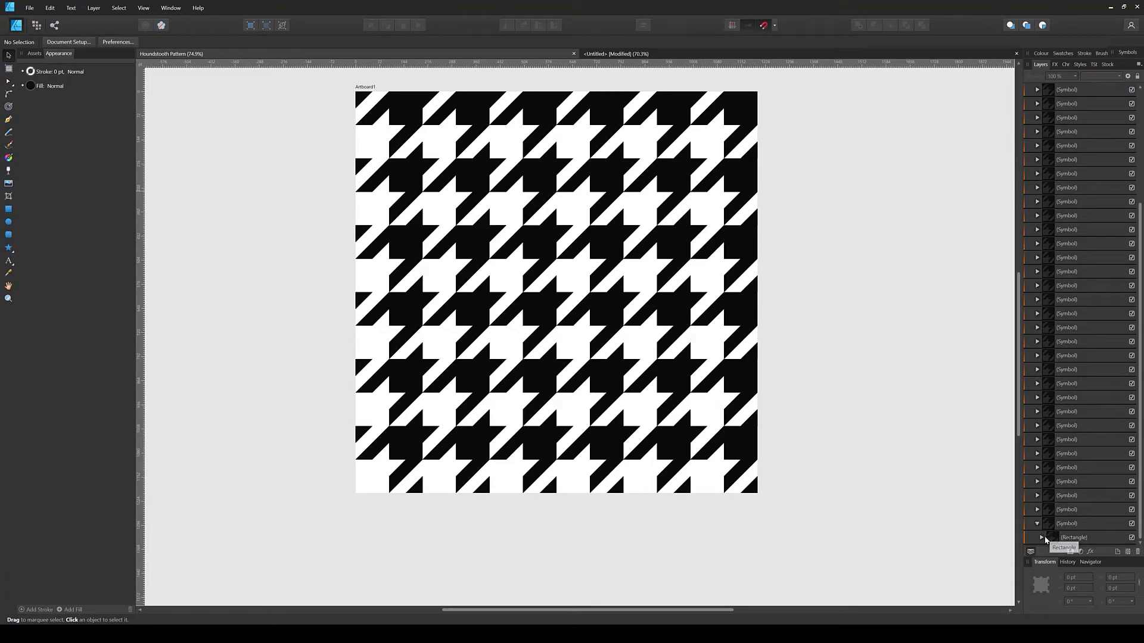
left_click(1041, 538)
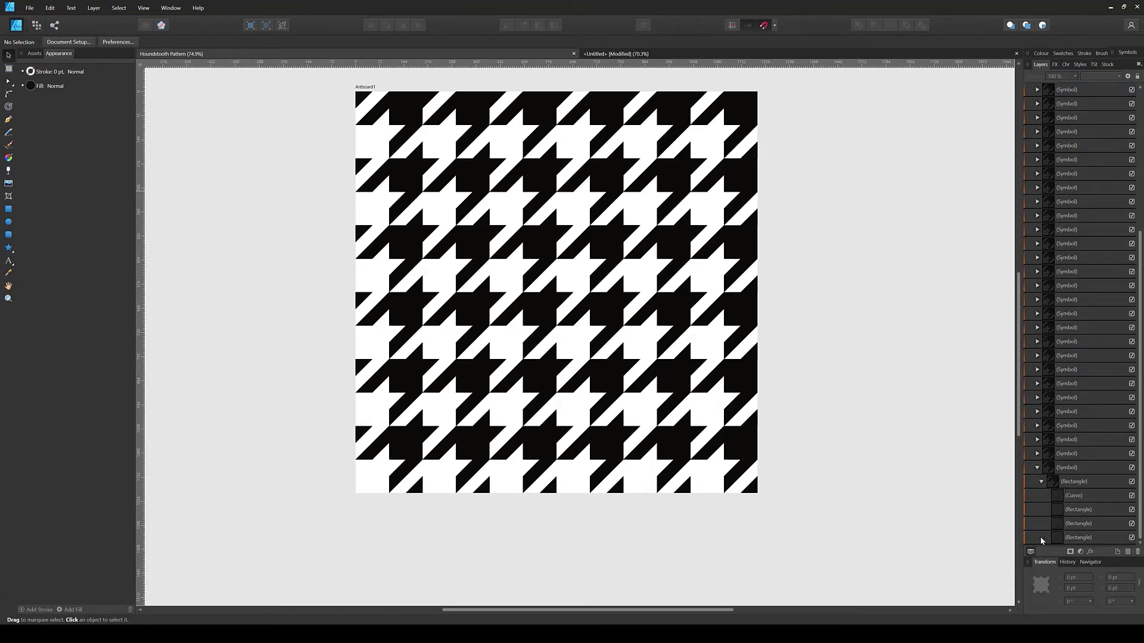
Select the curve and three rectangles nested in the tile and set their fill to blue, HSL 200, 75, 26
left_click(1071, 498)
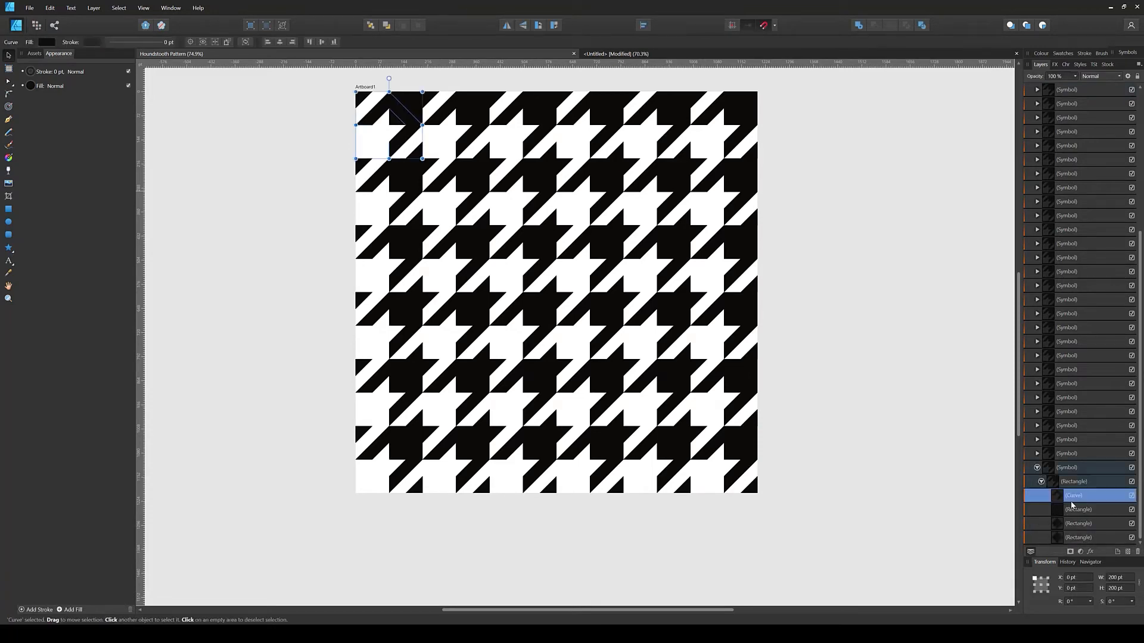
left_click(1074, 538, "shift")
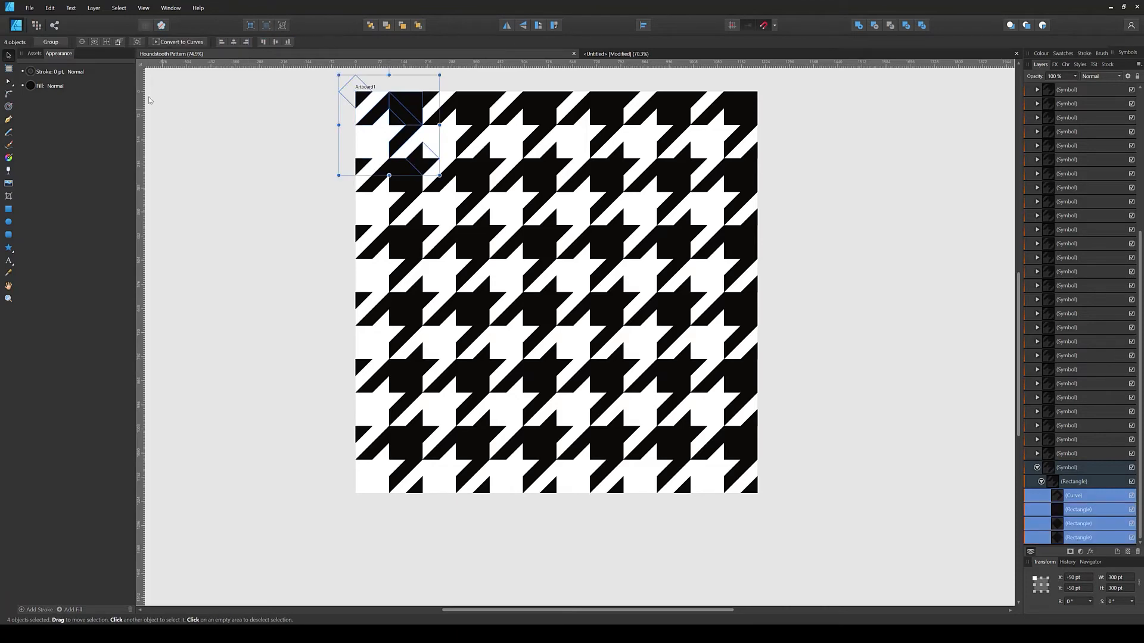
left_click(32, 87)
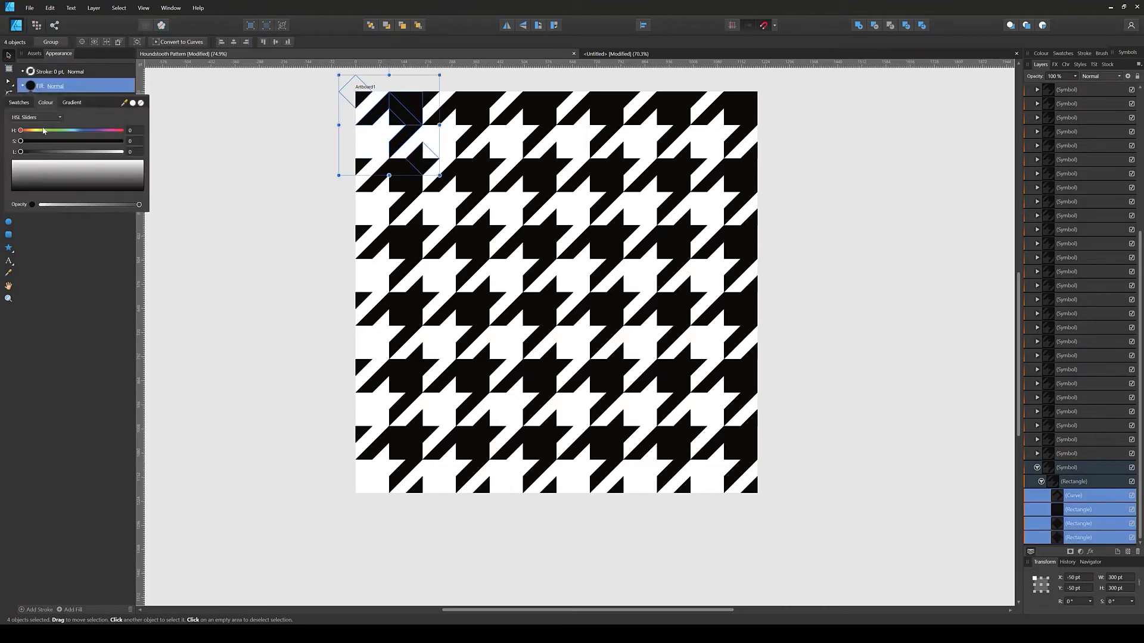
mouse_move(40, 153)
left_mouse_down()
mouse_move(97, 143)
mouse_move(48, 153)
left_mouse_up()
left_click(77, 131)
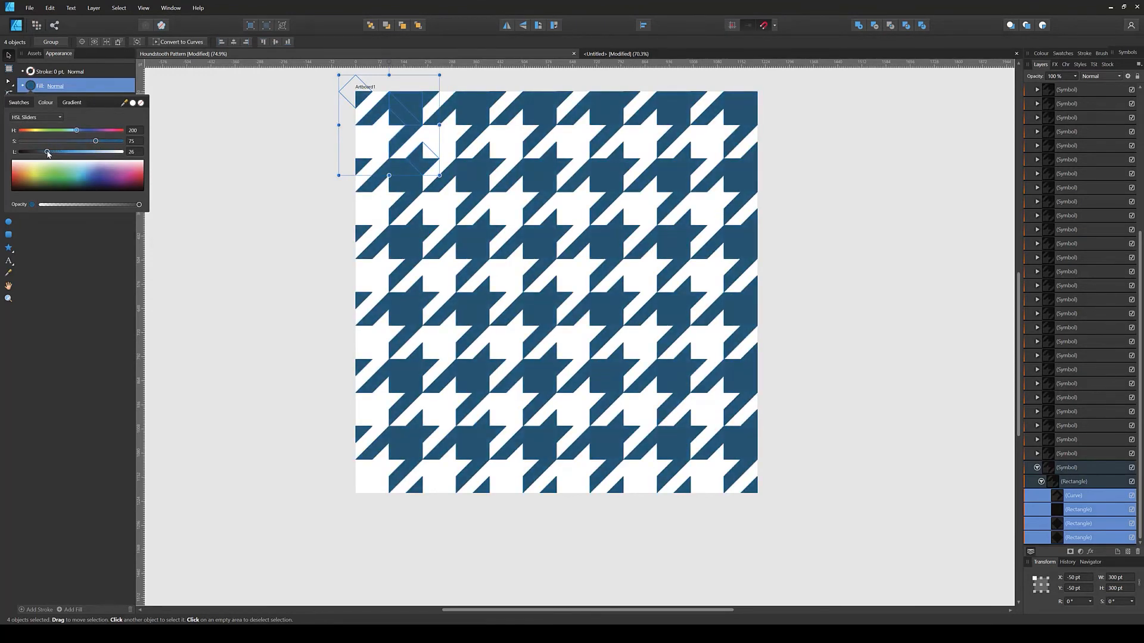
Give the tile's parent rectangle a yellow fill with HSL 43, 85, 63
left_click_drag(1079, 504, 1060, 530)
left_click(1077, 486)
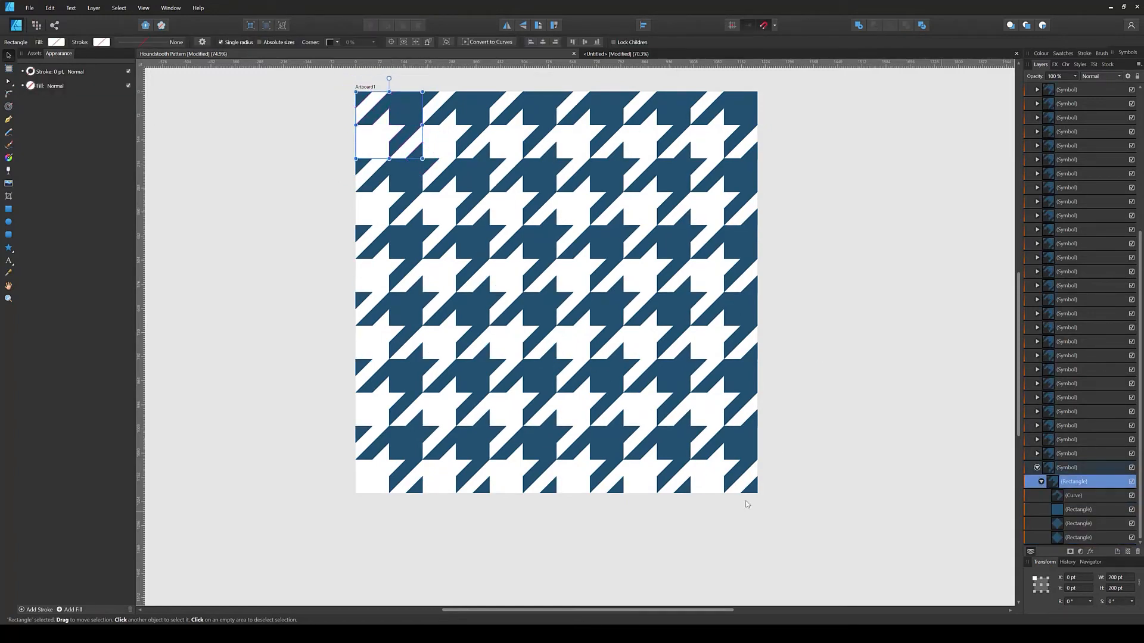
left_click(56, 42)
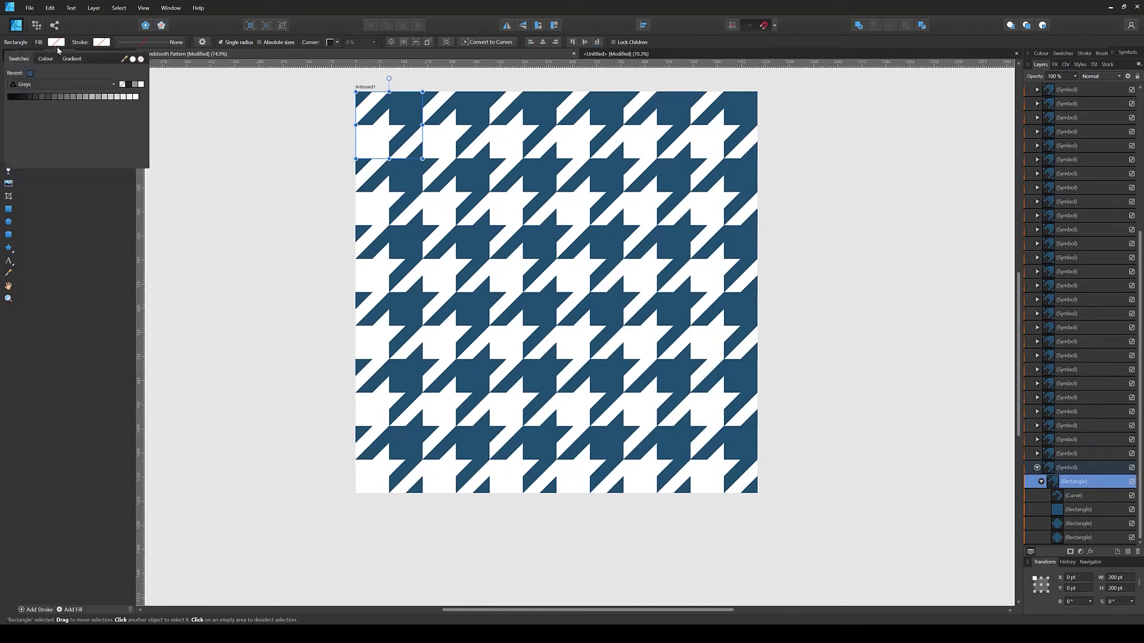
left_click(45, 58)
left_click_drag(28, 96, 112, 98)
left_click_drag(26, 88, 85, 113)
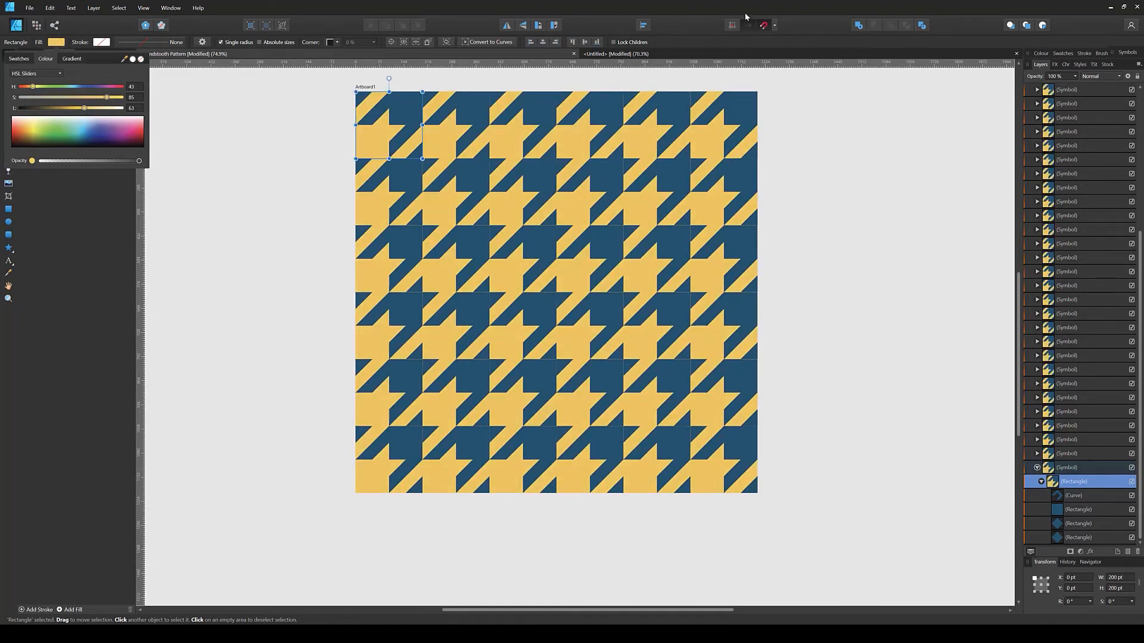
left_click(723, 12)
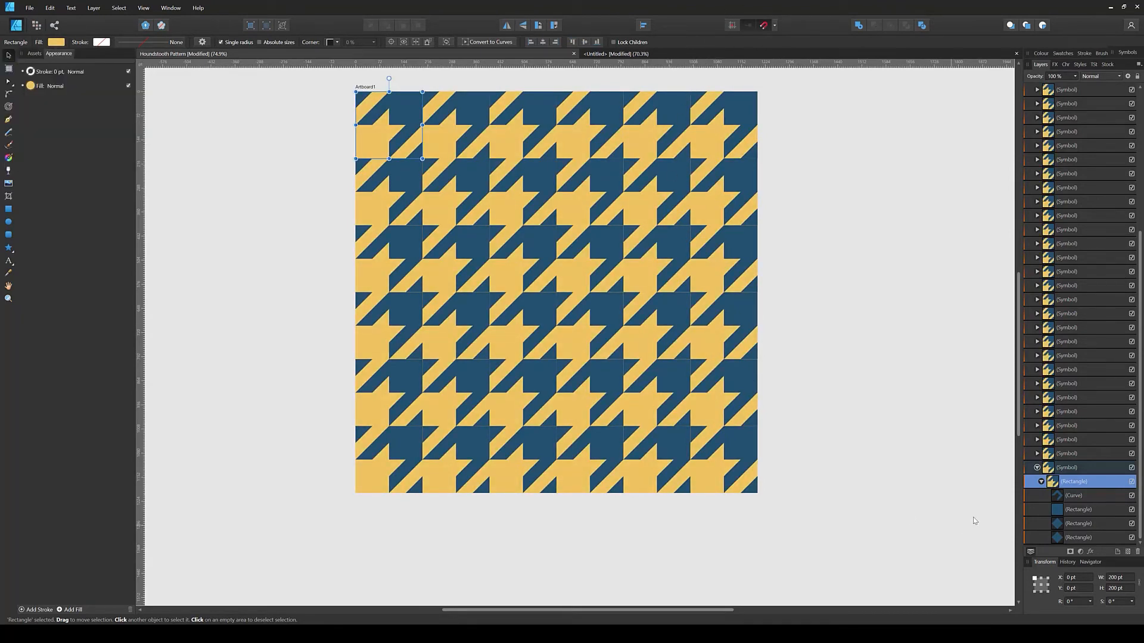
Merge the tile's curve and three rectangles with the Add operation and shift the merged shape's fill hue to purple
left_click(1093, 507)
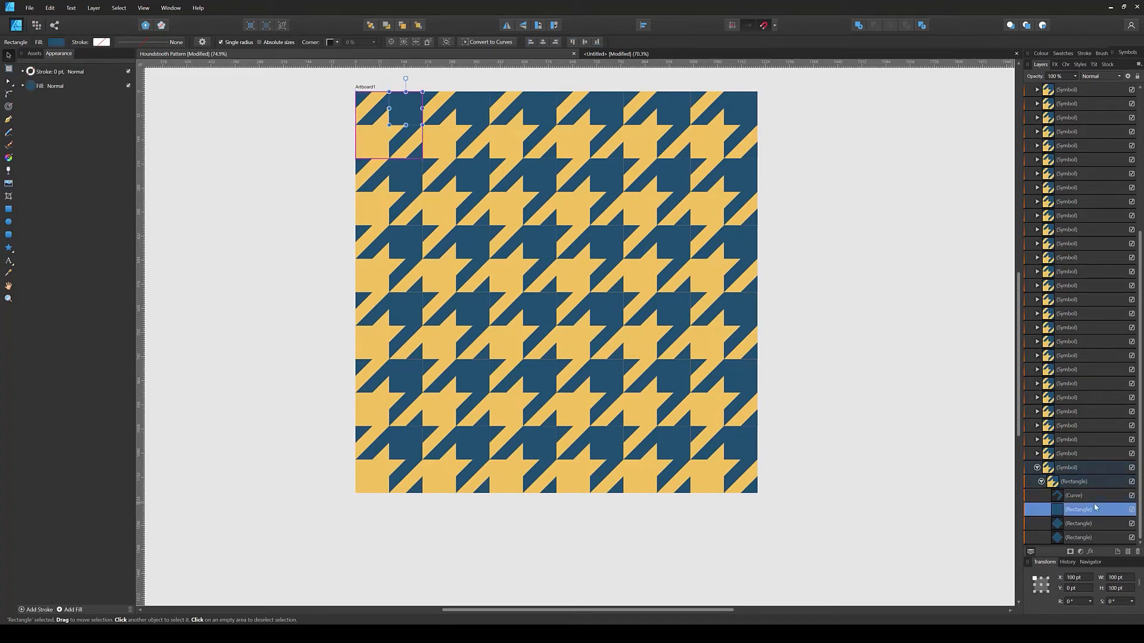
left_click(1091, 501)
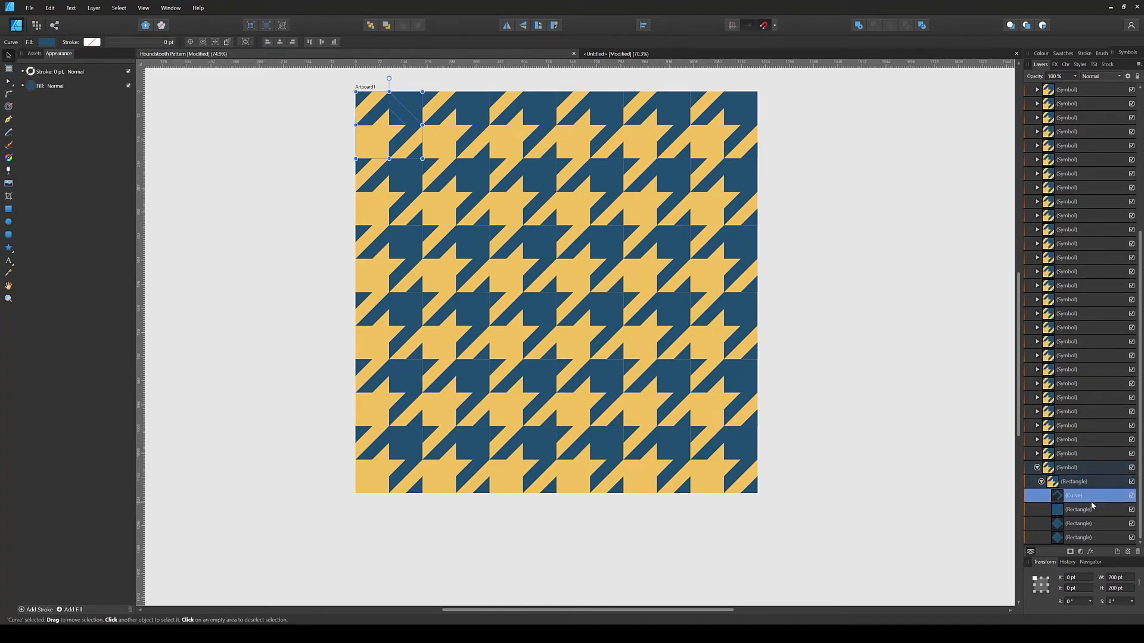
left_click(1081, 538, "shift")
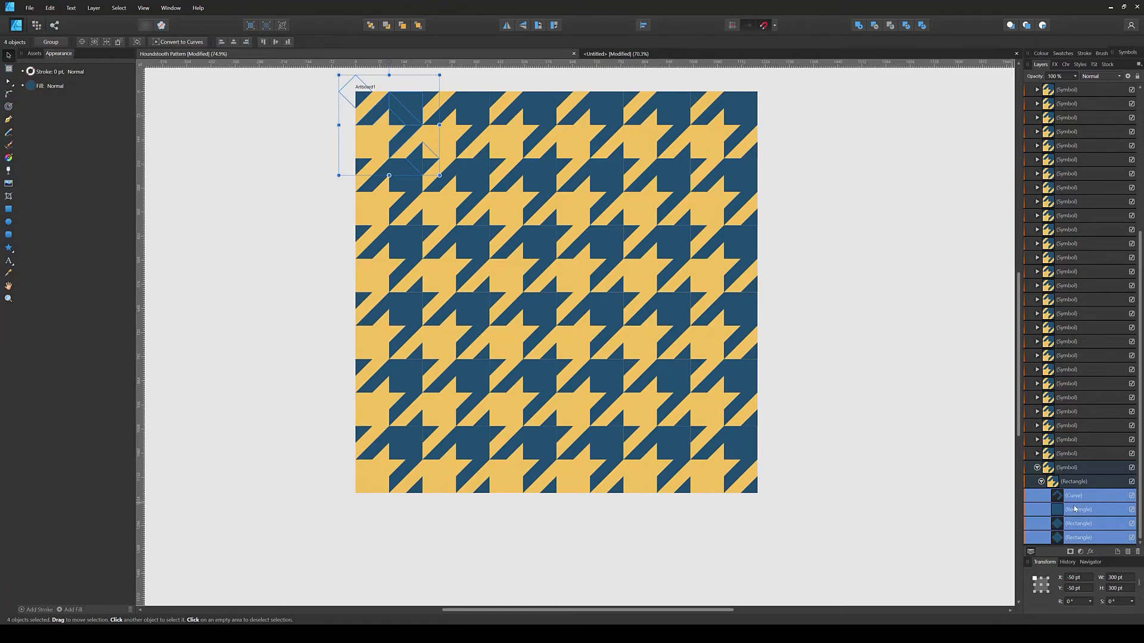
left_click(859, 26)
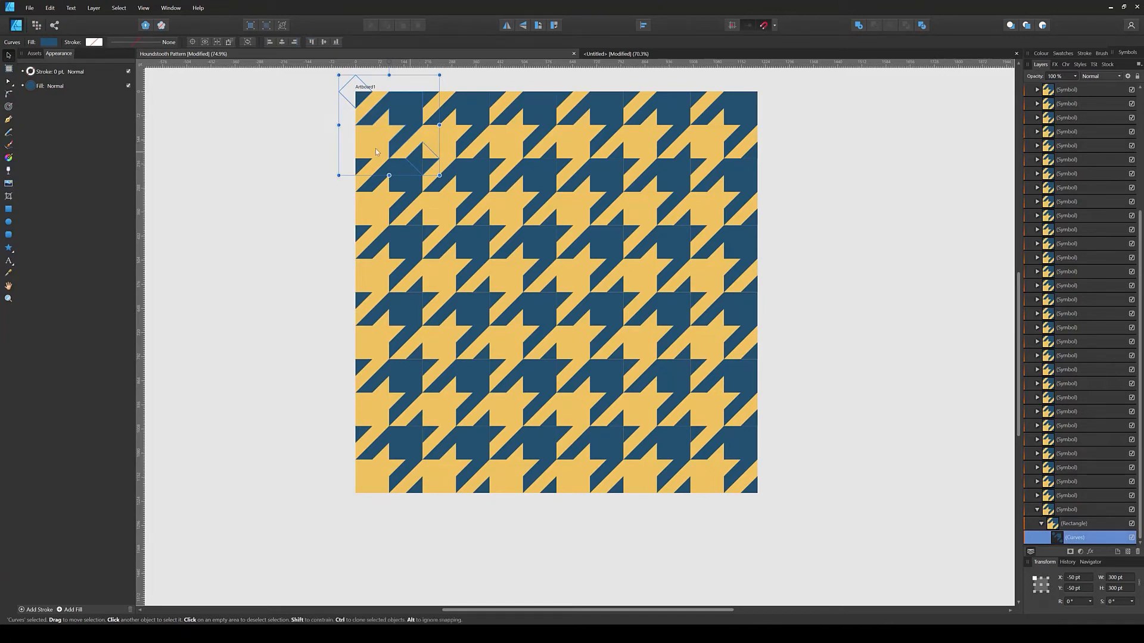
left_click(47, 41)
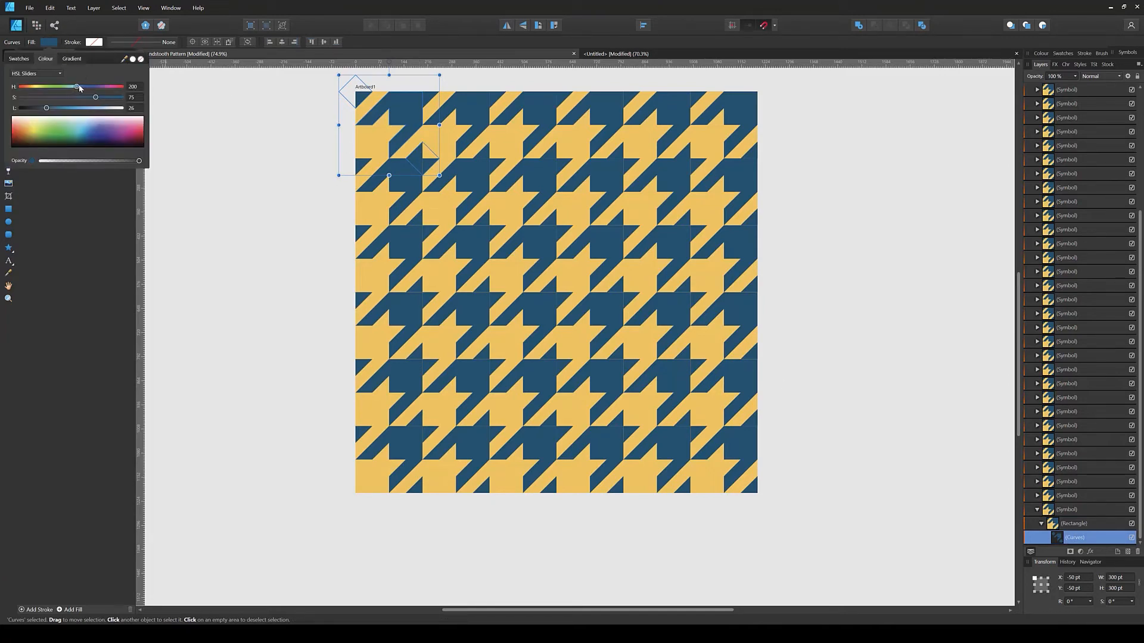
left_click_drag(77, 86, 107, 86)
Mute the tile rectangle's yellow fill by setting its saturation to 64 and lightness to 66
left_click(1069, 524)
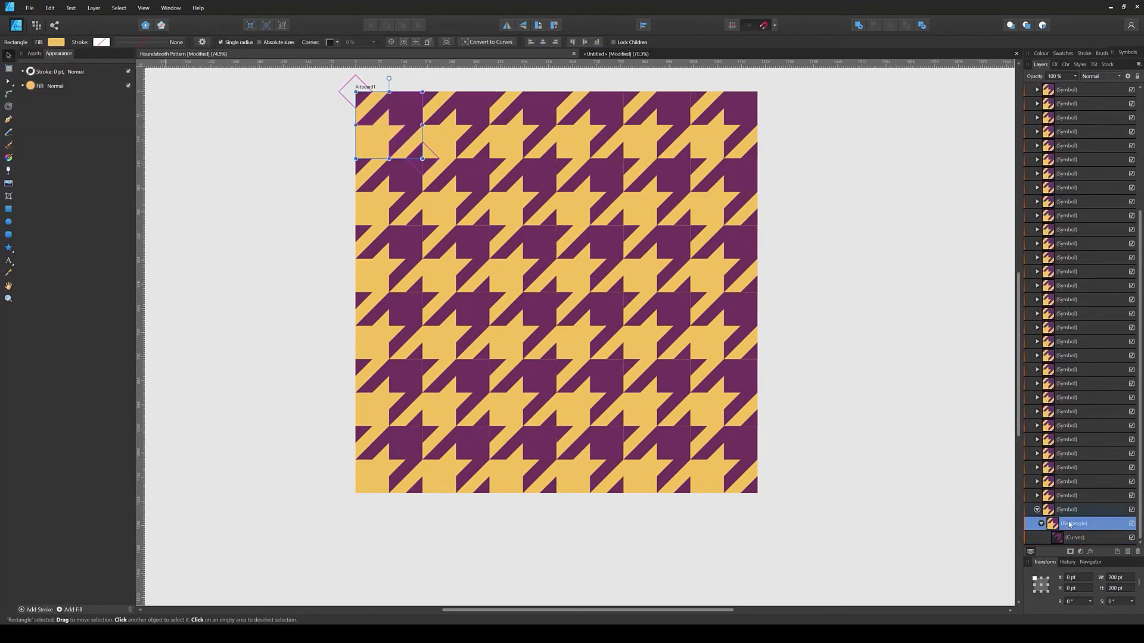
left_click(56, 41)
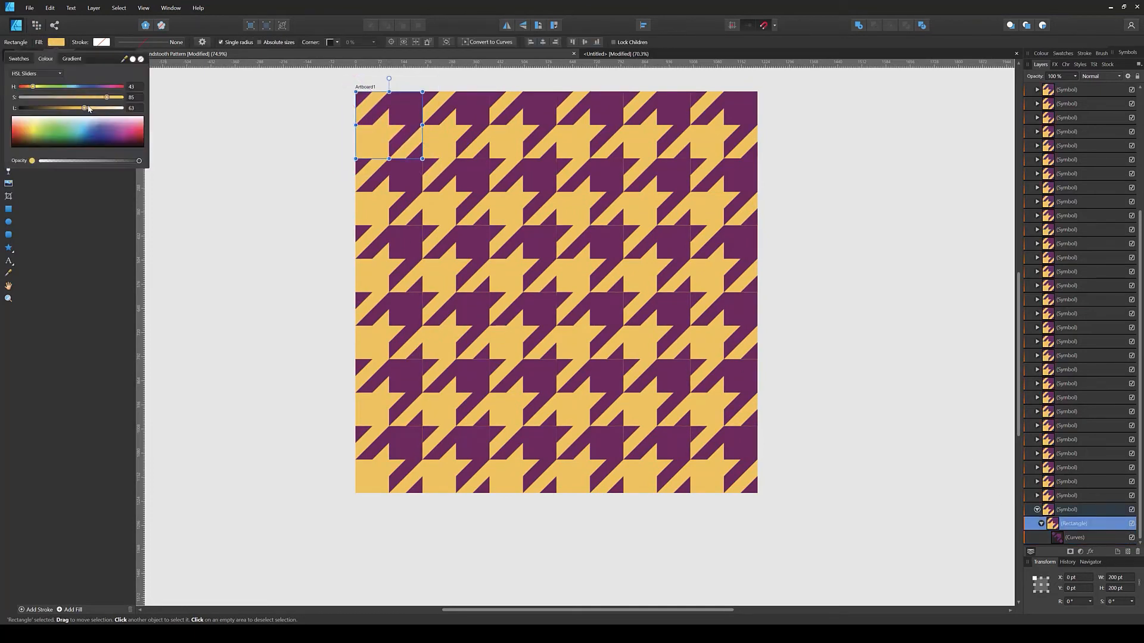
left_click(94, 107)
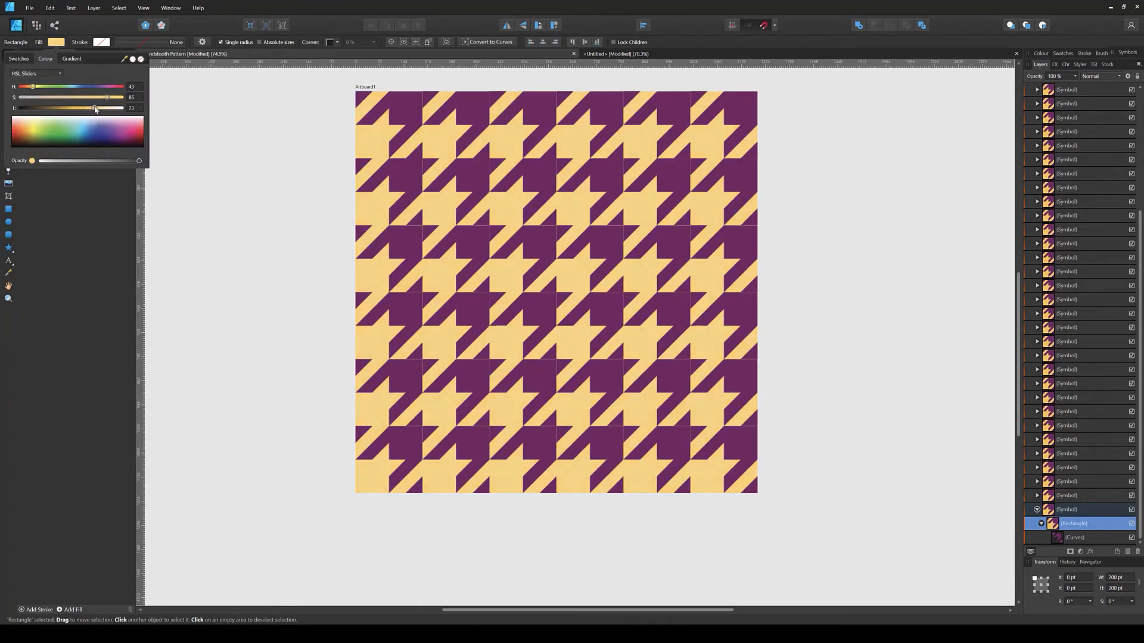
mouse_move(106, 97)
left_mouse_down()
mouse_move(118, 97)
mouse_move(89, 109)
left_mouse_up()
mouse_move(95, 109)
left_mouse_down()
mouse_move(70, 110)
mouse_move(83, 102)
left_mouse_up()
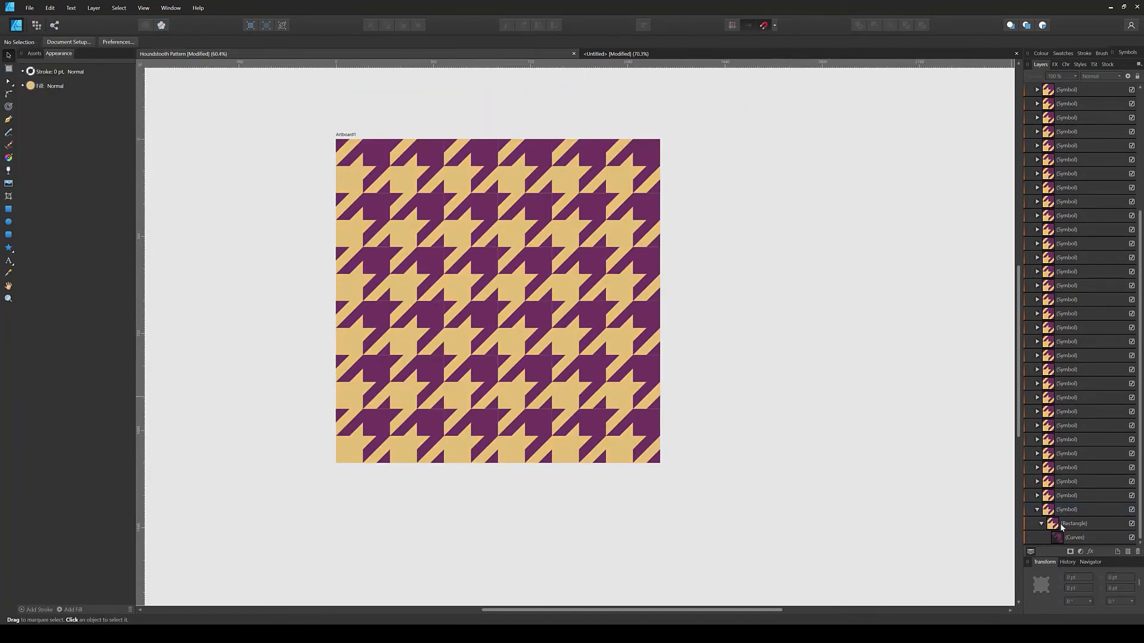
Remove the fill from the tile's parent rectangle and deselect it
left_click(1061, 524)
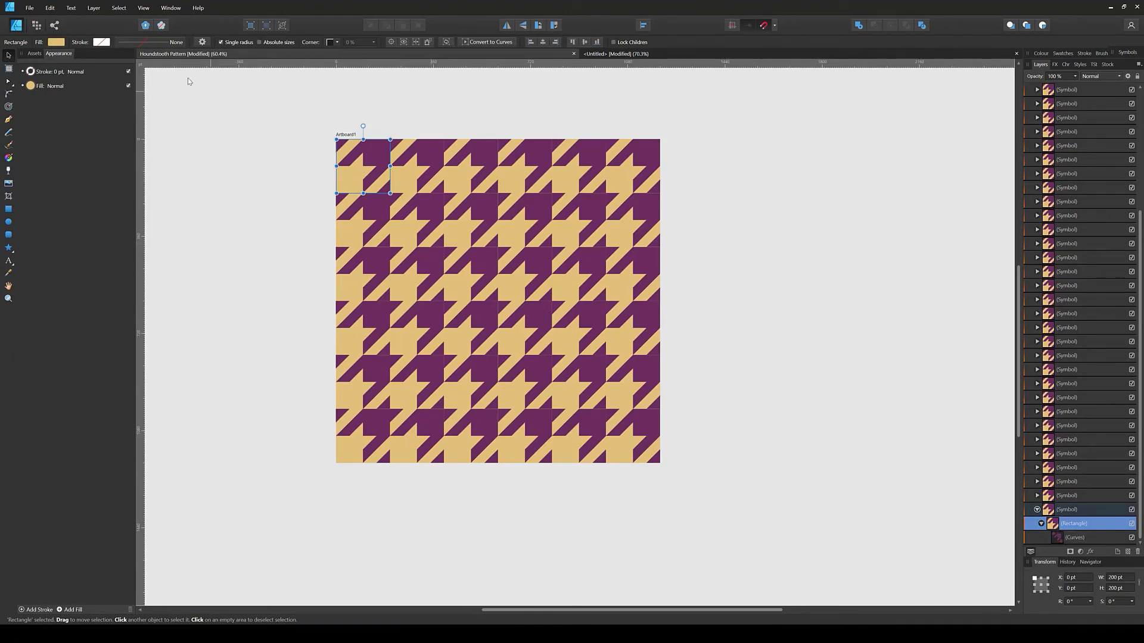
left_click(56, 43)
left_click(141, 60)
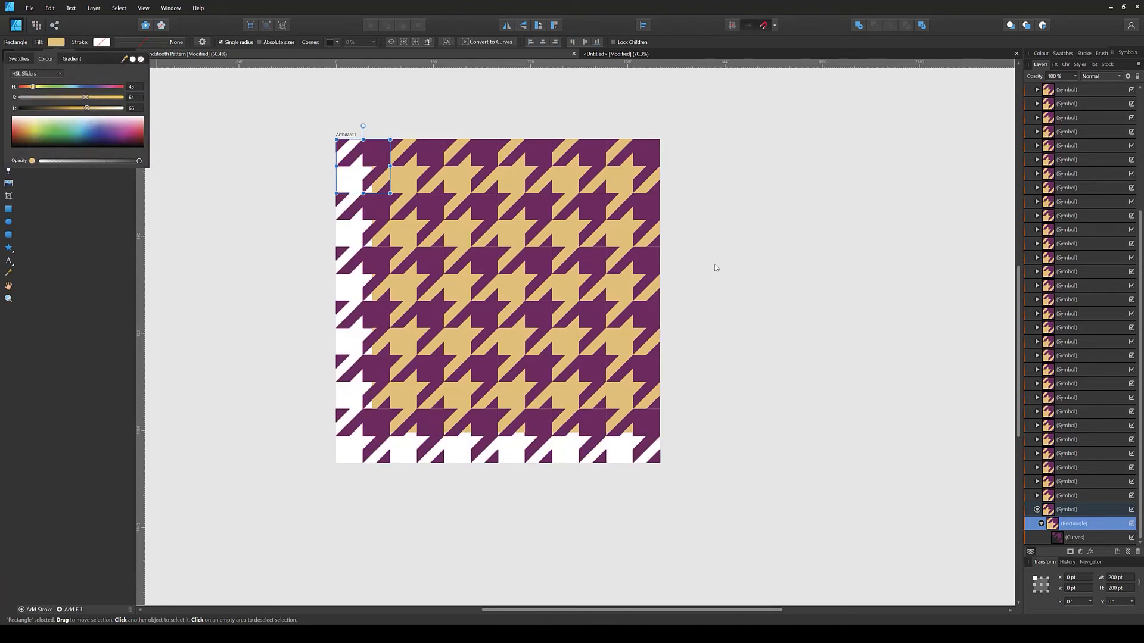
left_click(824, 324)
Draw a rectangle about 1373 by 1304 pt covering the artboard and place it beneath all six groups
left_click(8, 208)
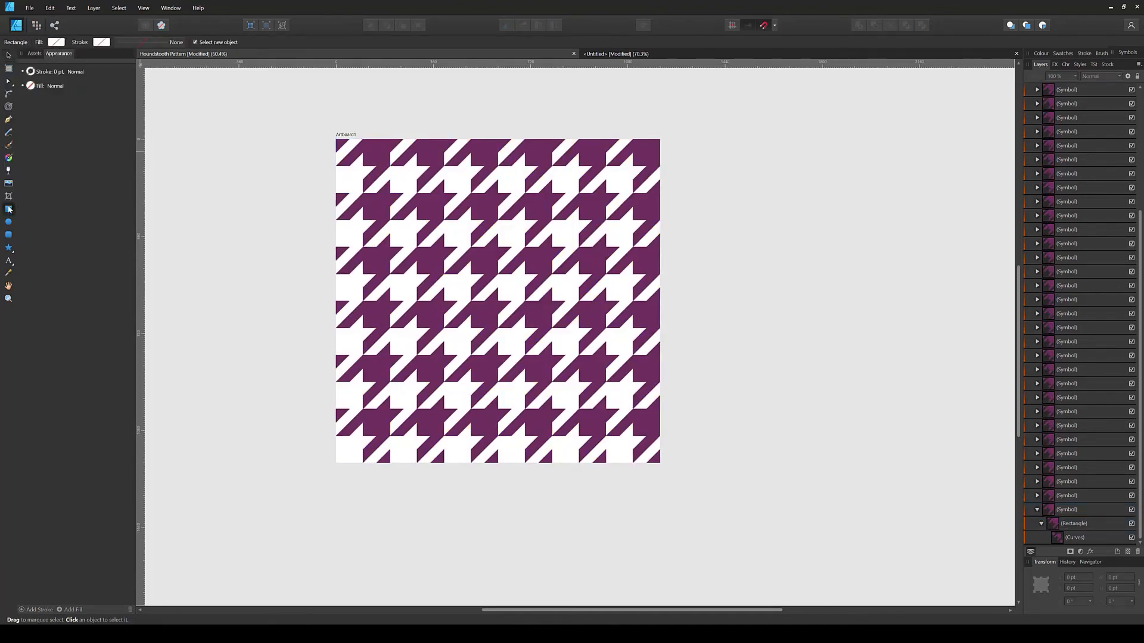
left_click_drag(322, 126, 693, 478)
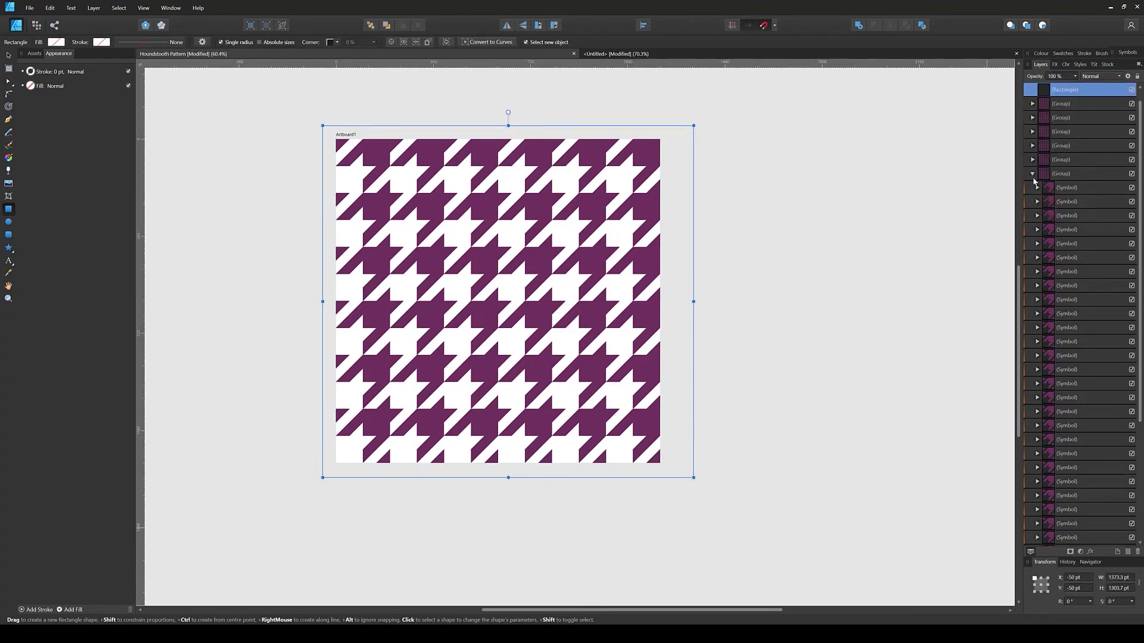
left_click(1032, 174)
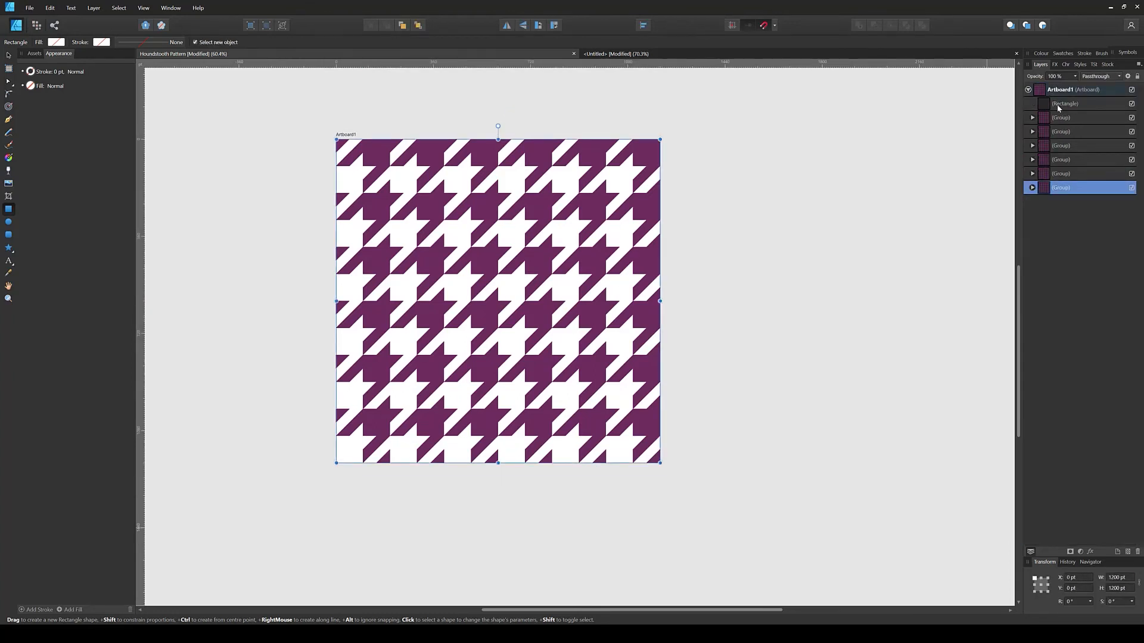
left_click_drag(1056, 103, 1028, 192)
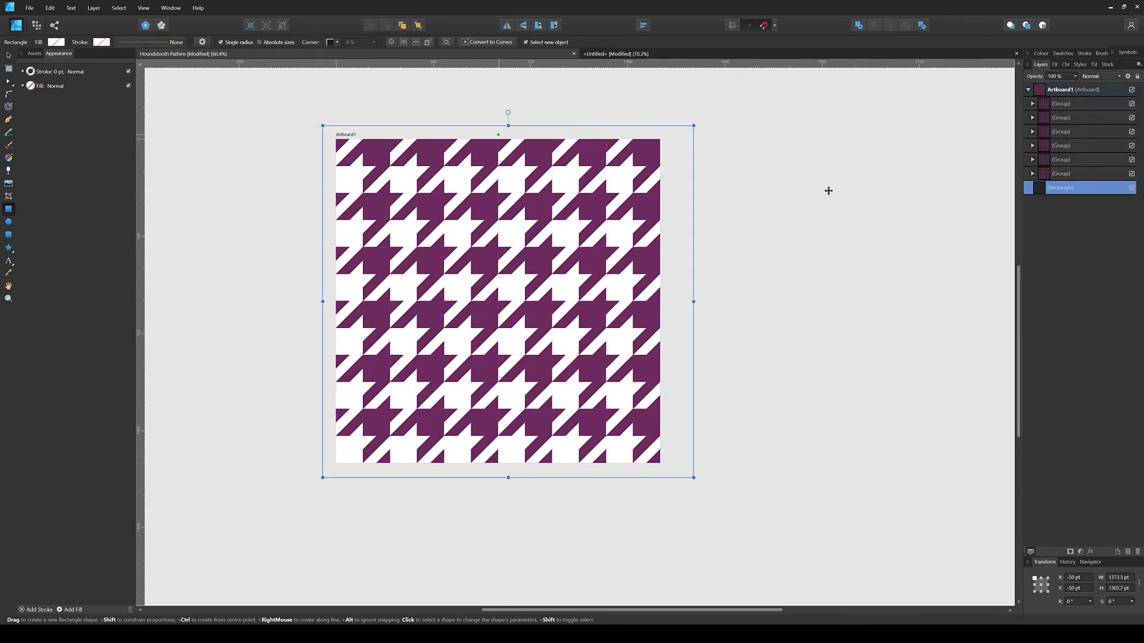
Fill the background rectangle with pale yellow, HSL 59, 81, 74, and leave nothing selected
left_click(56, 42)
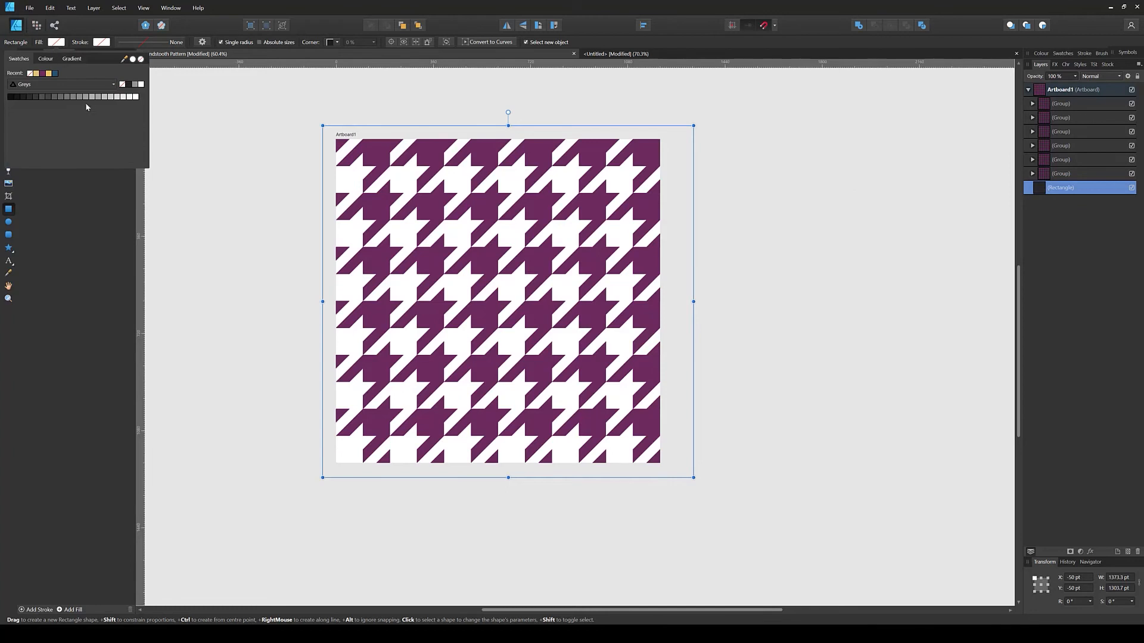
left_click(92, 96)
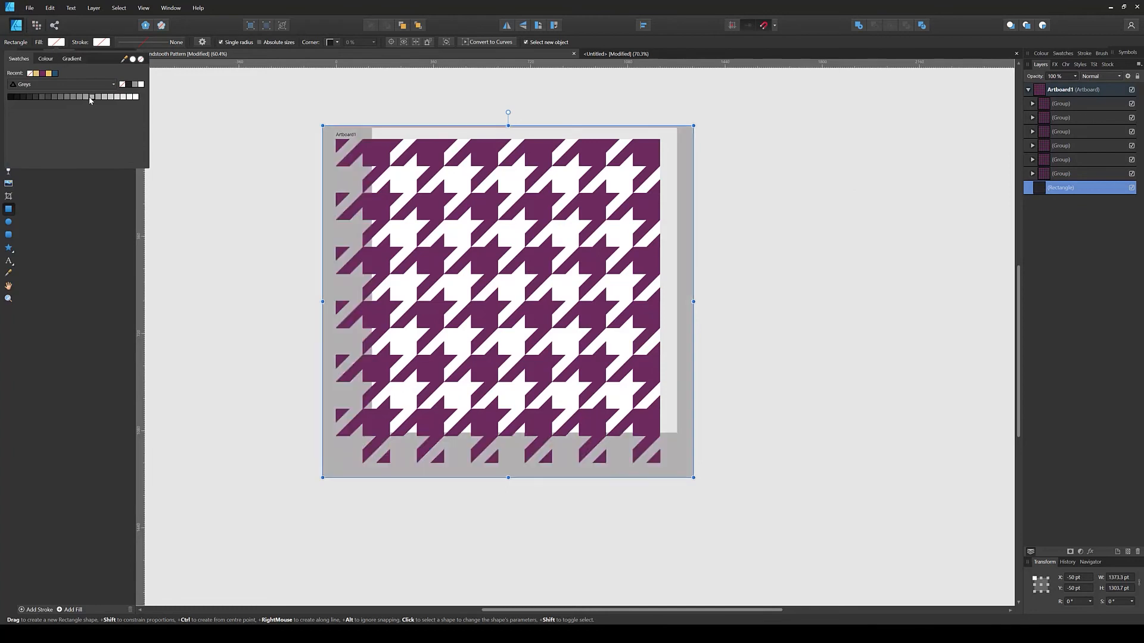
left_click(45, 58)
mouse_move(78, 97)
left_mouse_down()
mouse_move(113, 97)
mouse_move(37, 87)
mouse_move(101, 100)
mouse_move(94, 107)
left_mouse_up()
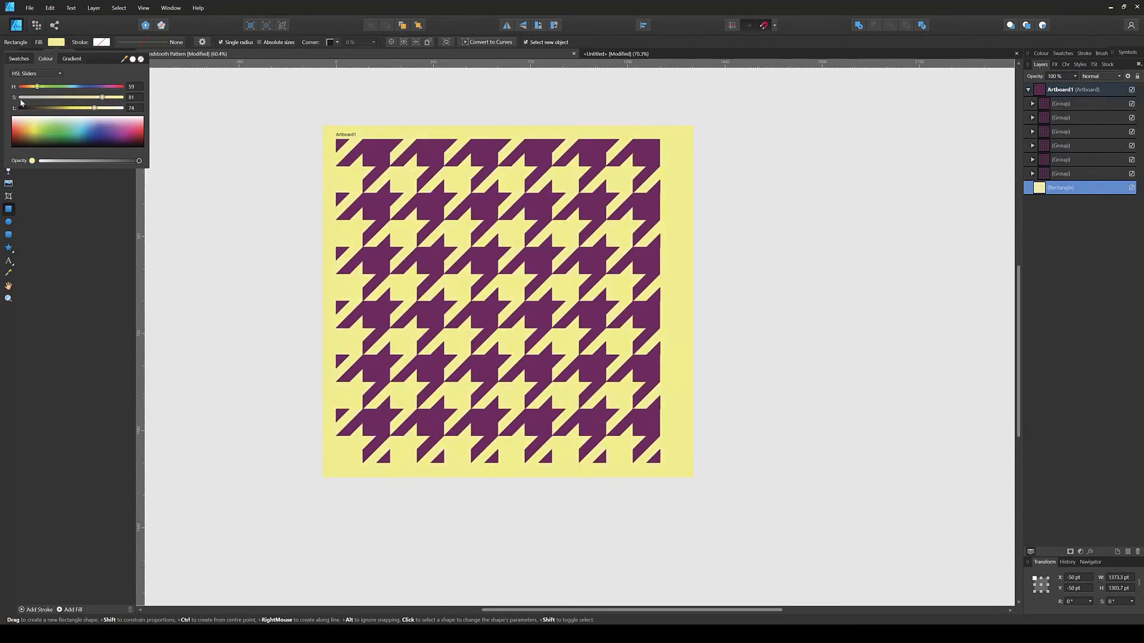
left_click(53, 45)
left_click(8, 55)
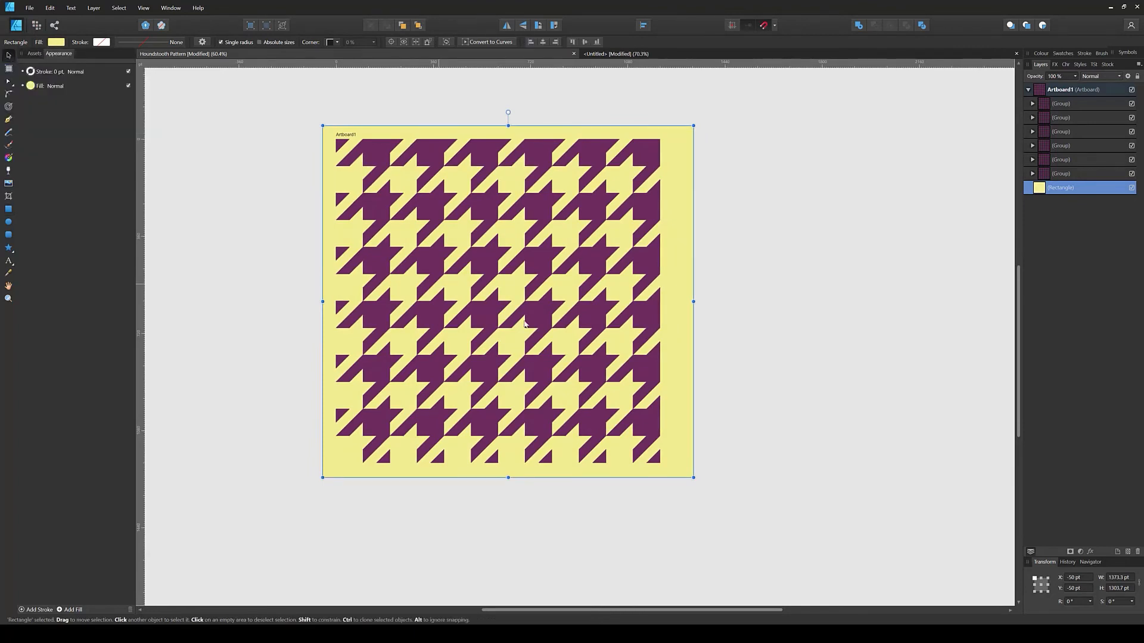
left_click(784, 356)
Inspect the purple and yellow pattern up close and at full view for seams between the tiles
scroll(452, 362, "up", 8)
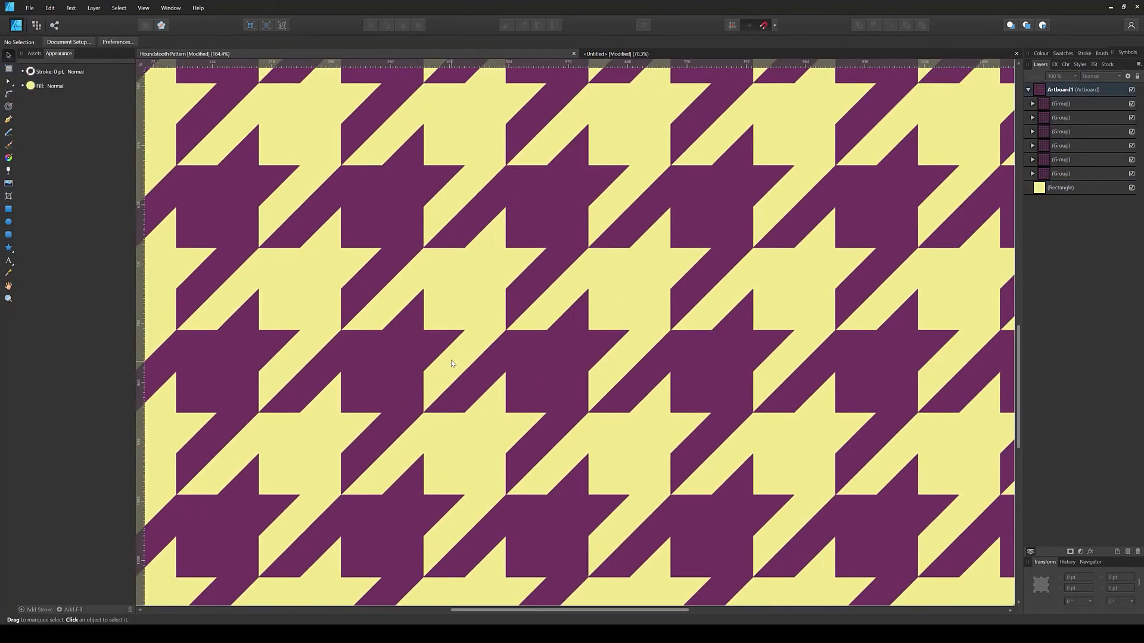
scroll(450, 360, "down", 1)
scroll(450, 356, "up", 2)
scroll(471, 352, "down", 8)
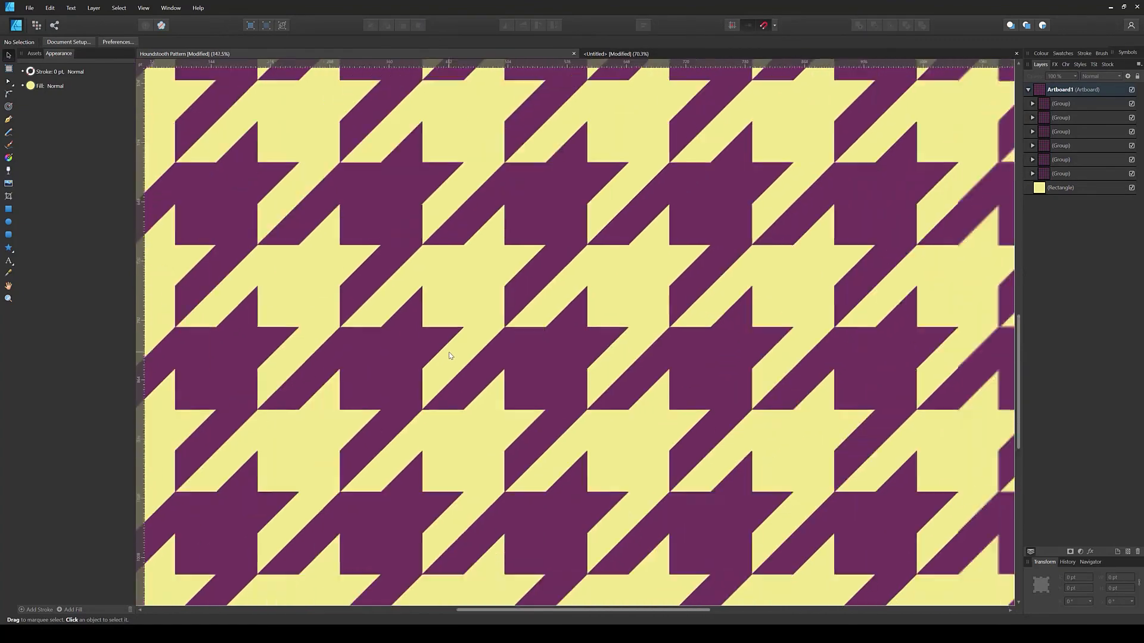
left_click_drag(831, 232, 904, 332)
scroll(951, 146, "down", 1)
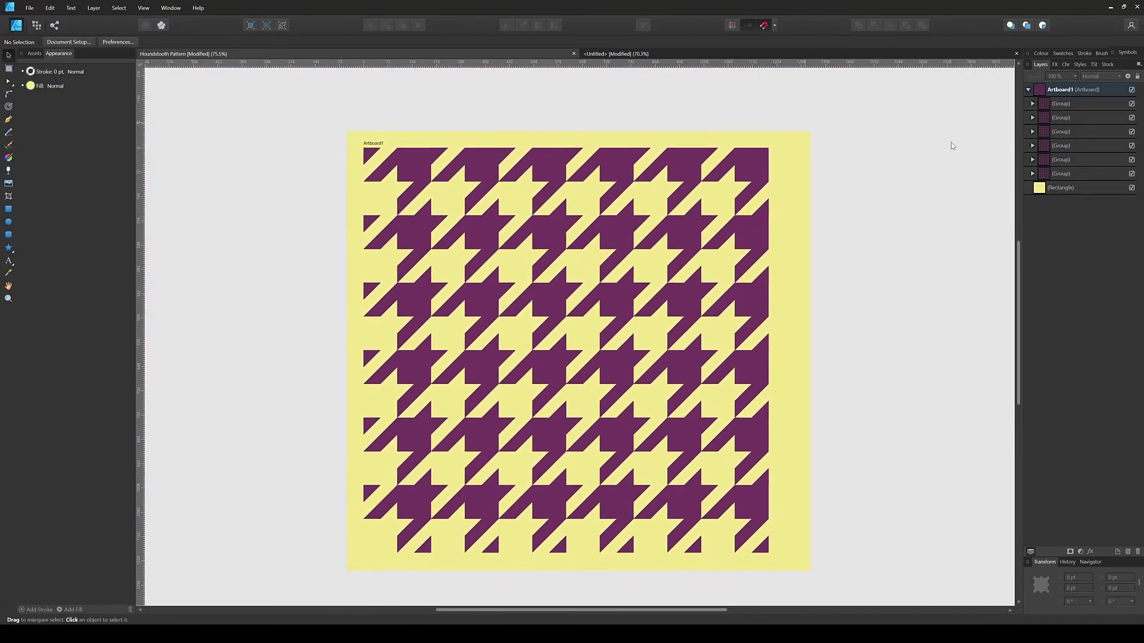
Save the Houndstooth Pattern document with its yellow background rectangle and leave nothing selected
left_click(1070, 192)
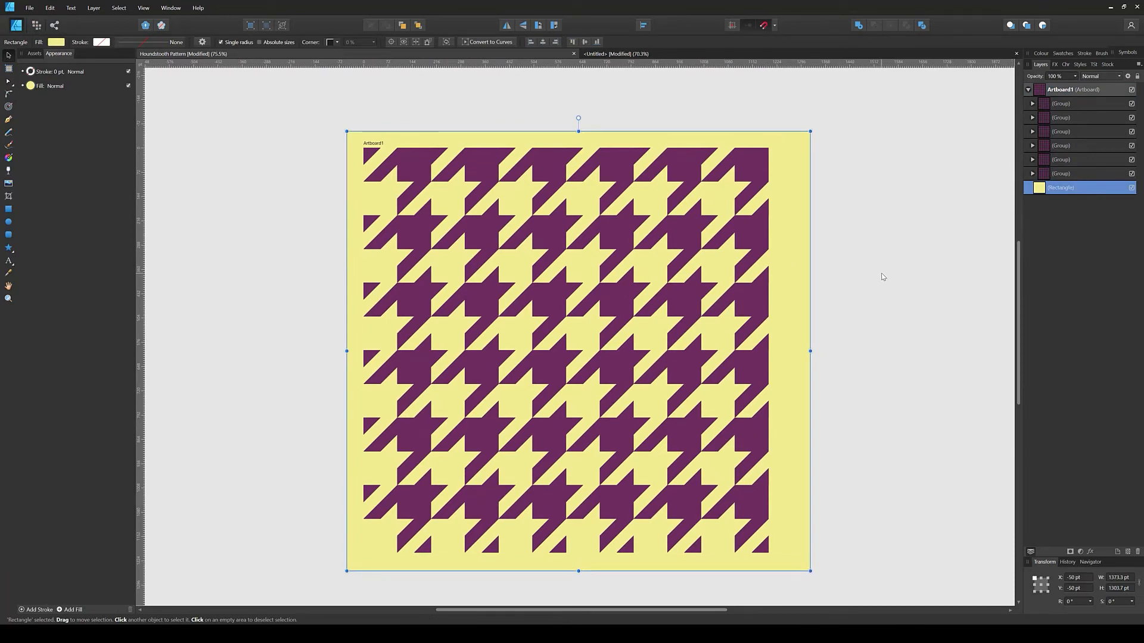
key("ctrl+z")
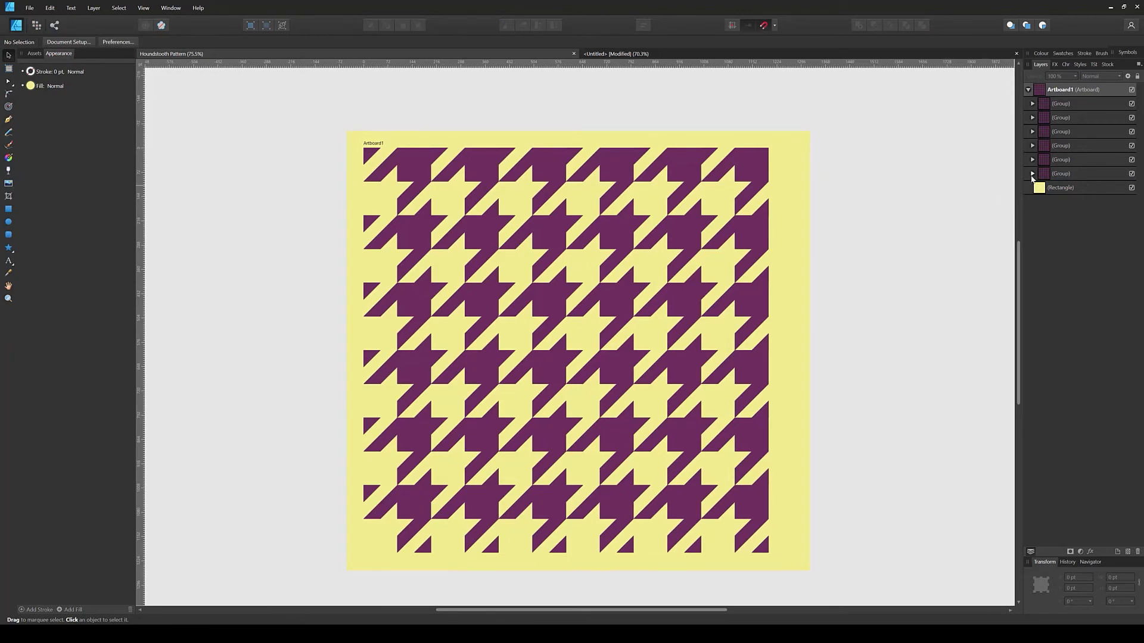
Draw a closed four-sided shape with the Pen tool over the first tile, above the houndstooth curves in the bottom group's last symbol
left_click(1032, 173)
left_click(1032, 174)
left_click(1032, 174)
scroll(1074, 374, "down", 1)
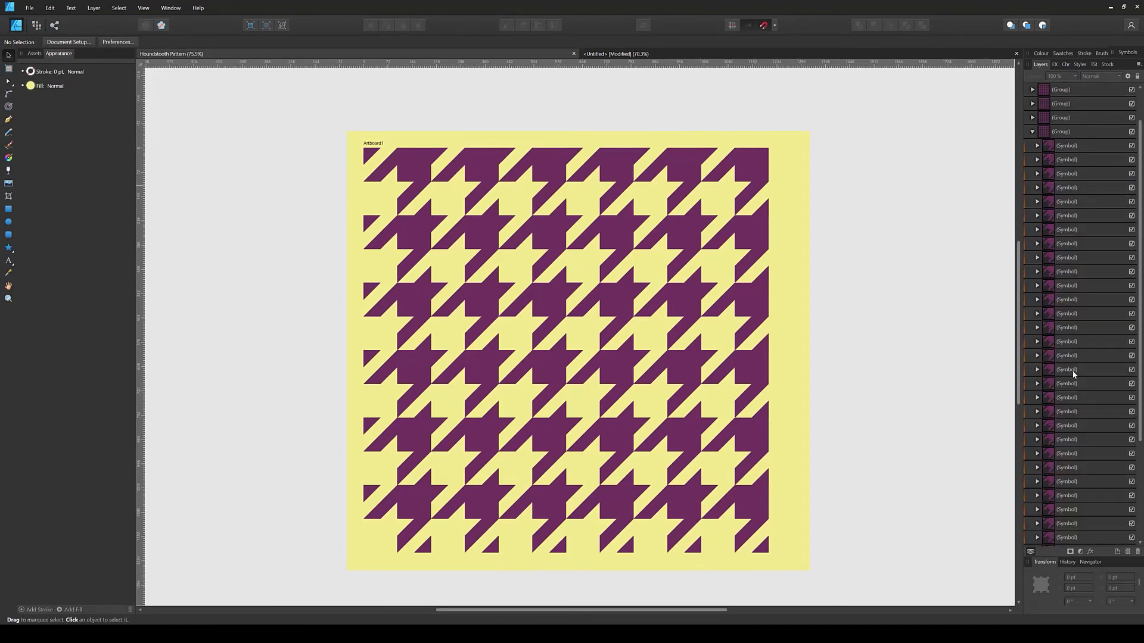
scroll(1074, 374, "down", 2)
left_click(1059, 523)
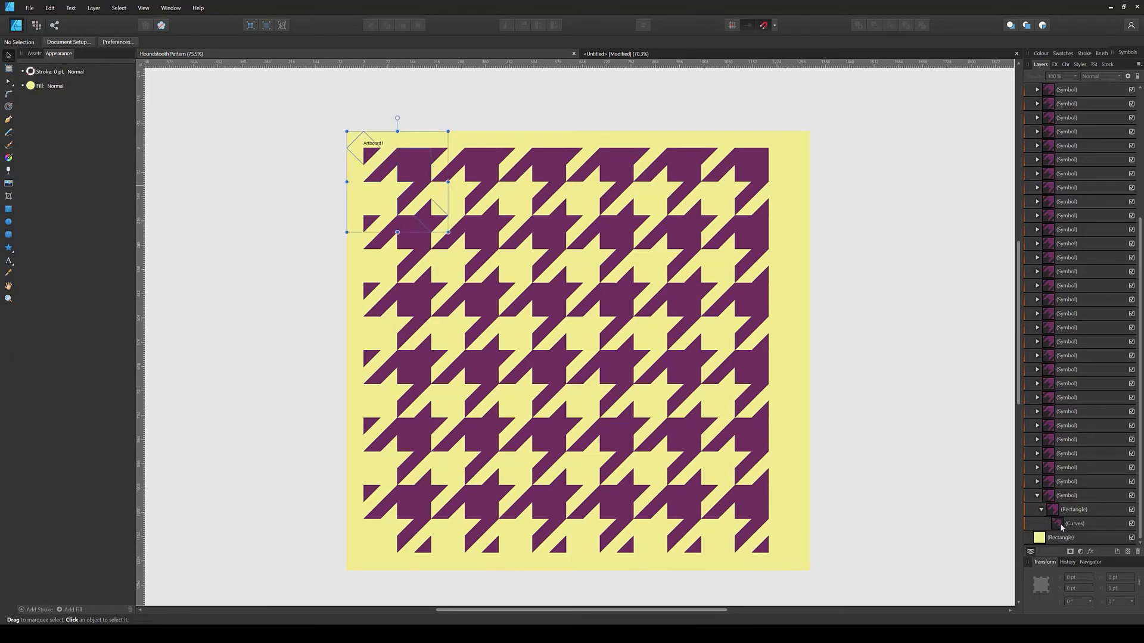
left_click(9, 120)
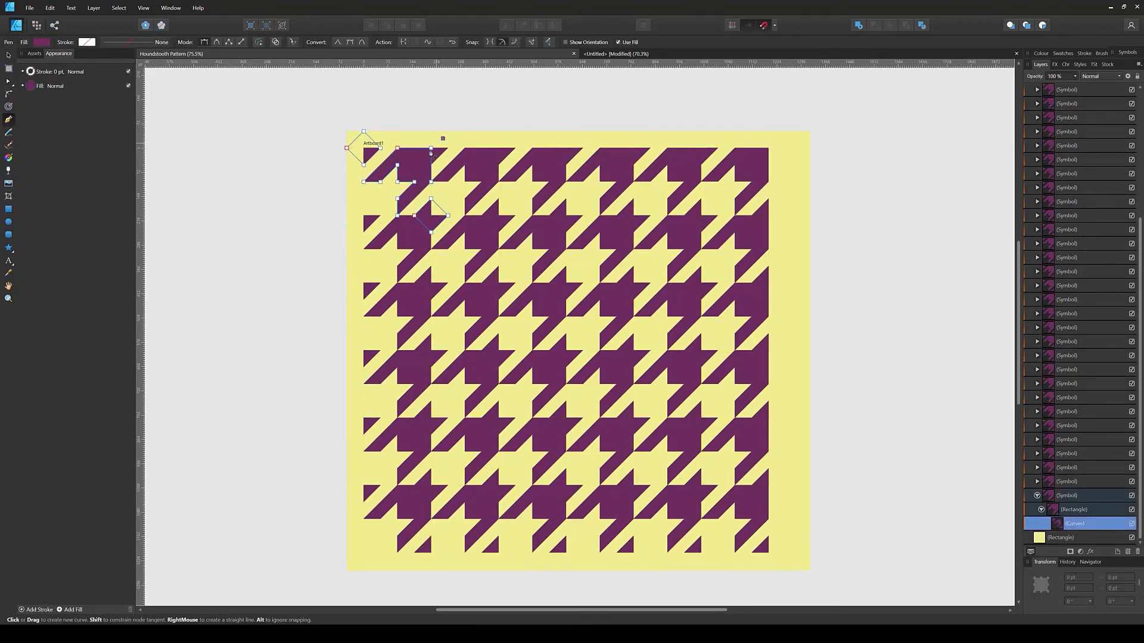
left_click(364, 210)
left_click(370, 239)
left_click(457, 222)
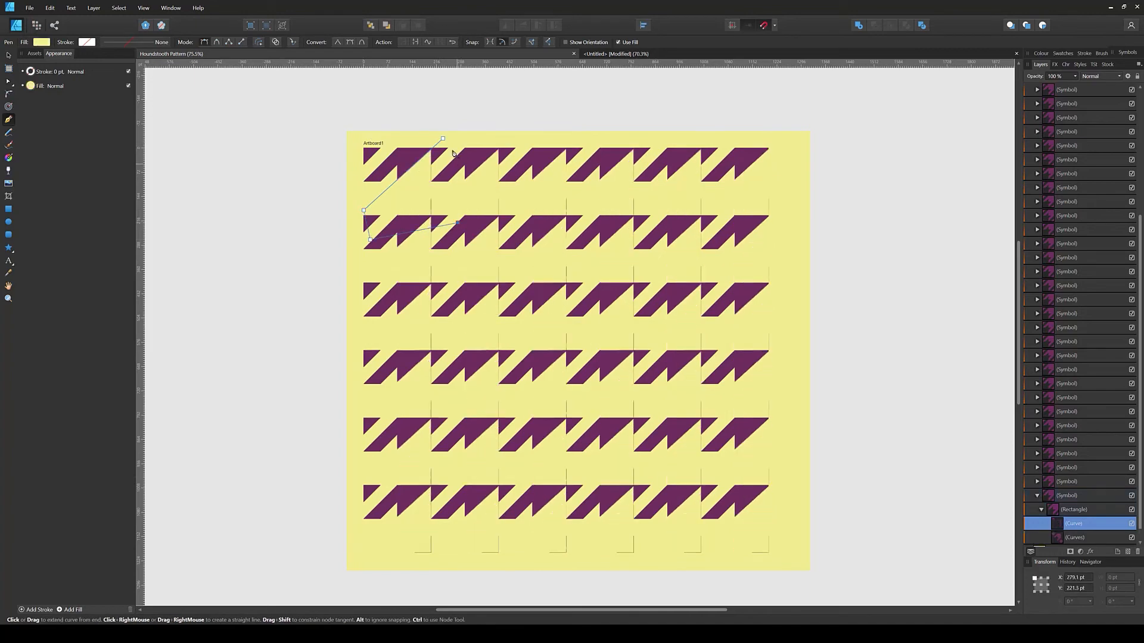
left_click(442, 139)
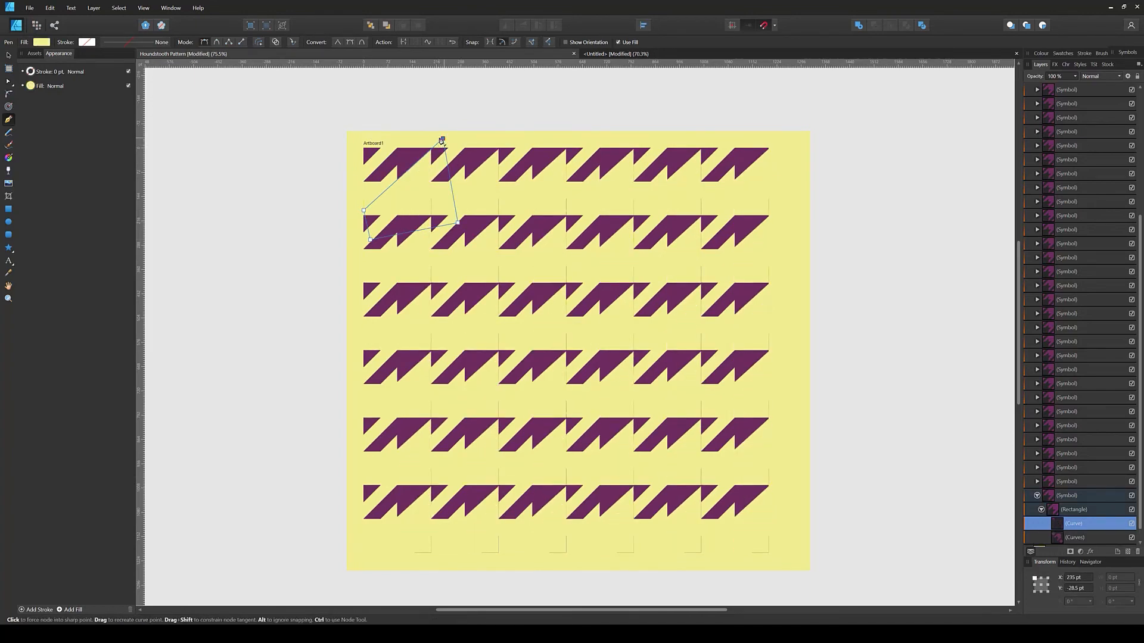
Snap the shape's upper corner to the tile's top-right corner and its left corner to X 0 pt, Y 200 pt
key("a")
left_click_drag(442, 141, 430, 148)
left_click_drag(363, 210, 364, 216)
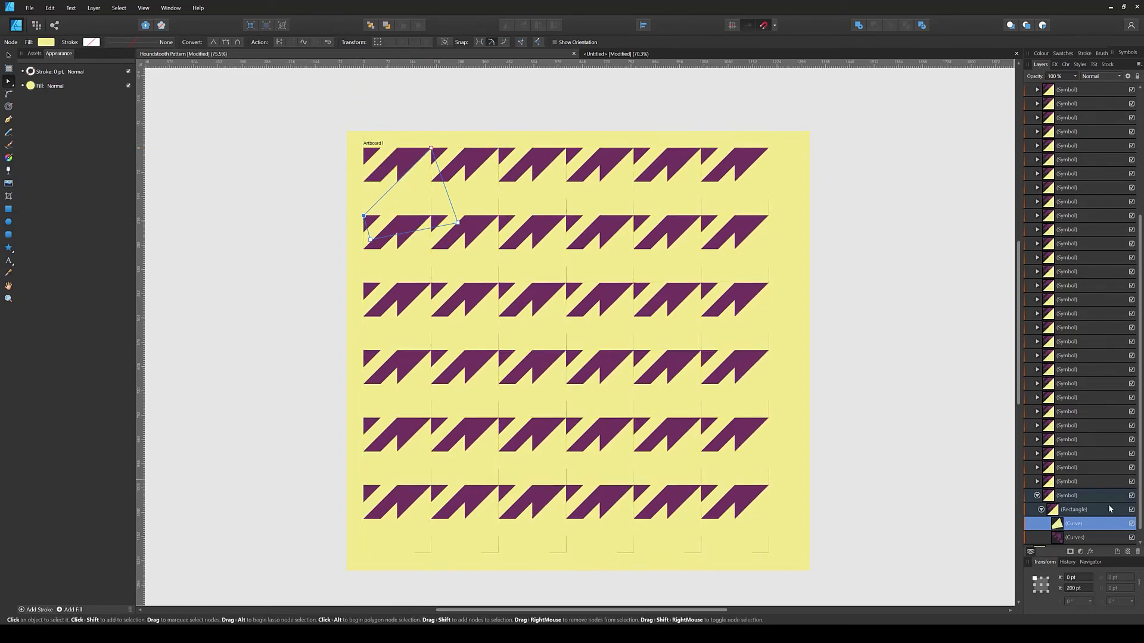
Clip the four-sided shape inside the symbol's houndstooth curves and select the nested shape
scroll(1108, 506, "down", 1)
left_click_drag(1057, 514, 1074, 529)
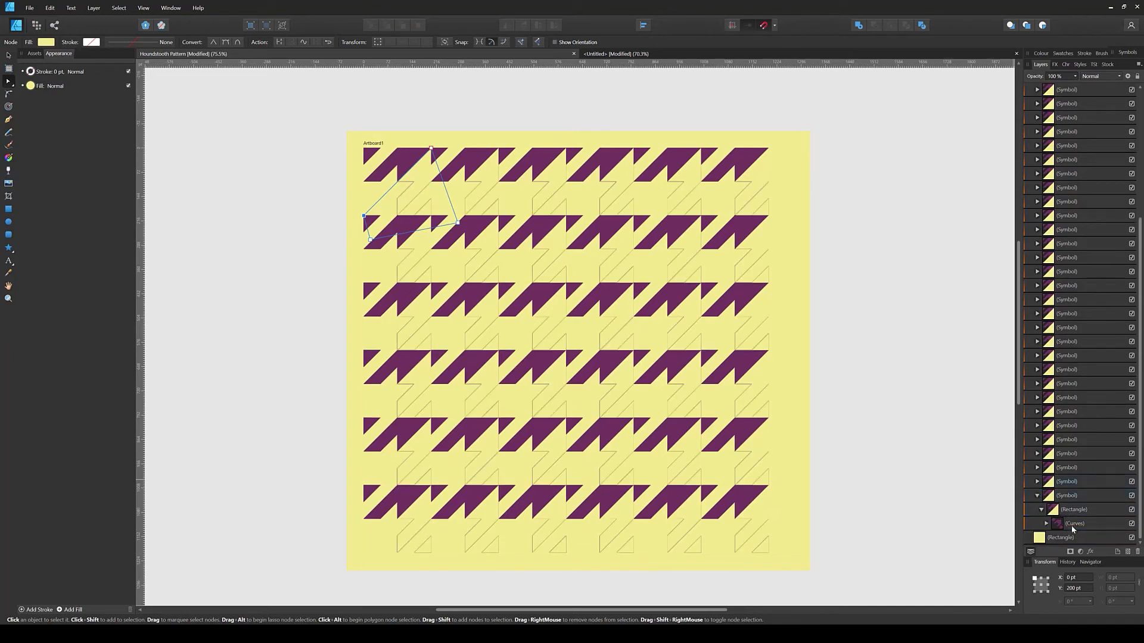
double_click(1060, 526)
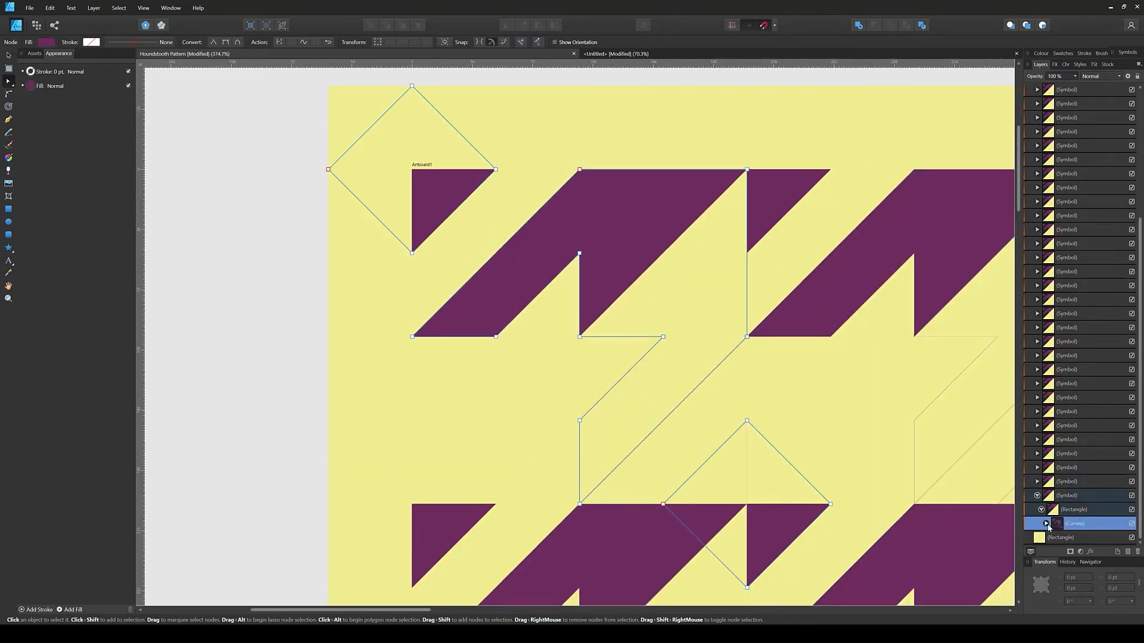
left_click(1046, 523)
left_click(1075, 524)
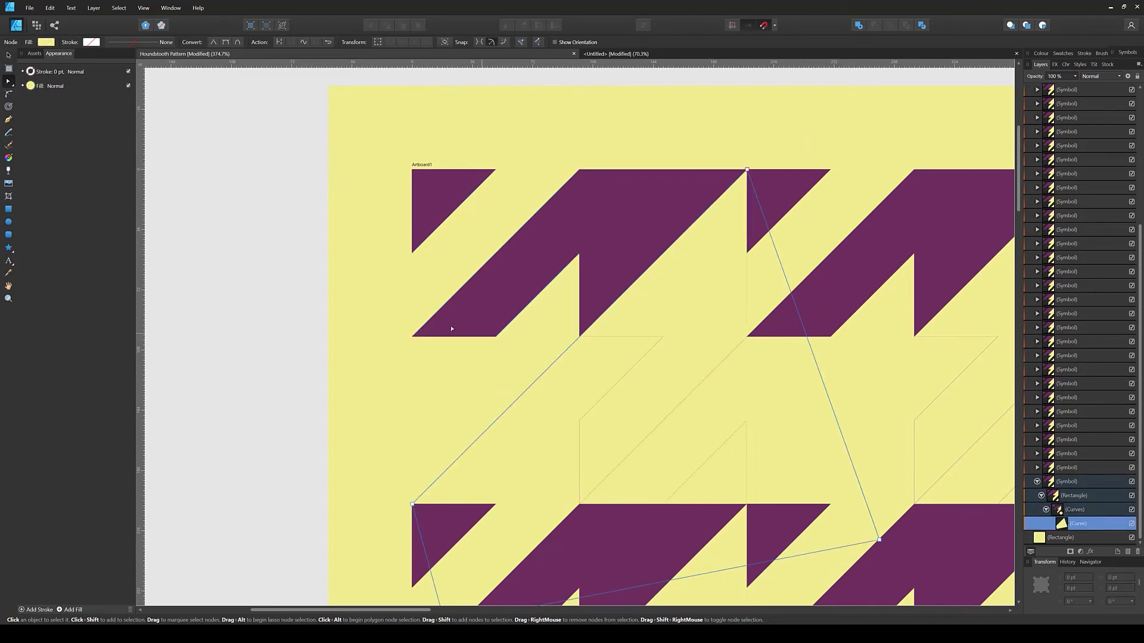
Fill the nested shape with blue, HSL 193, 94, 42, and view its effect across the whole pattern
scroll(369, 305, "down", 6)
left_click(53, 43)
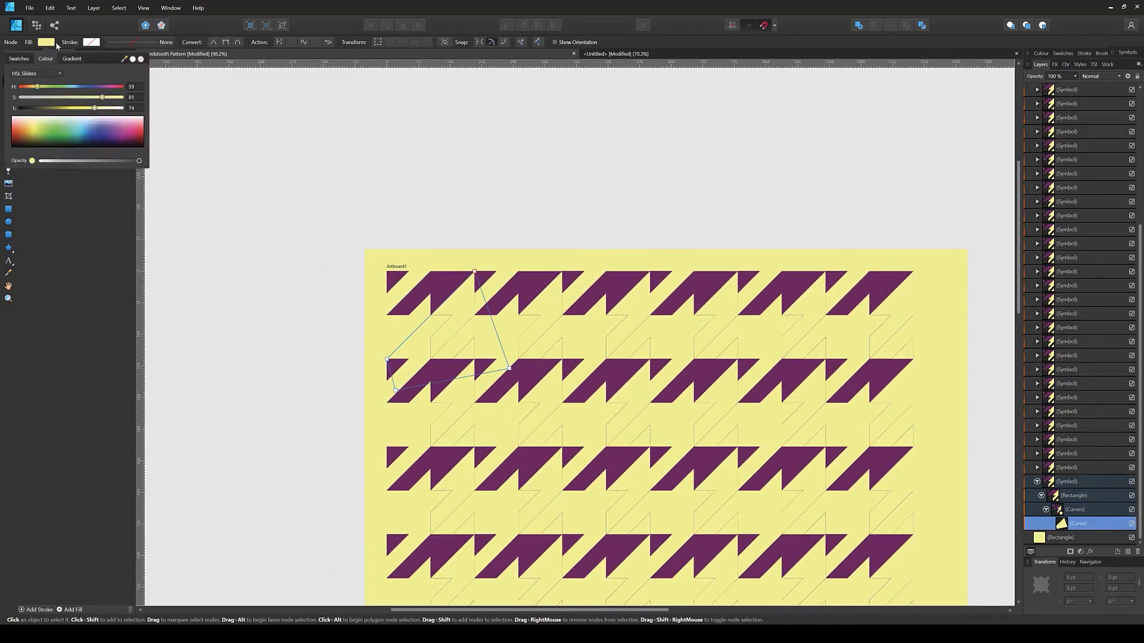
left_click_drag(96, 87, 63, 110)
scroll(562, 243, "down", 3)
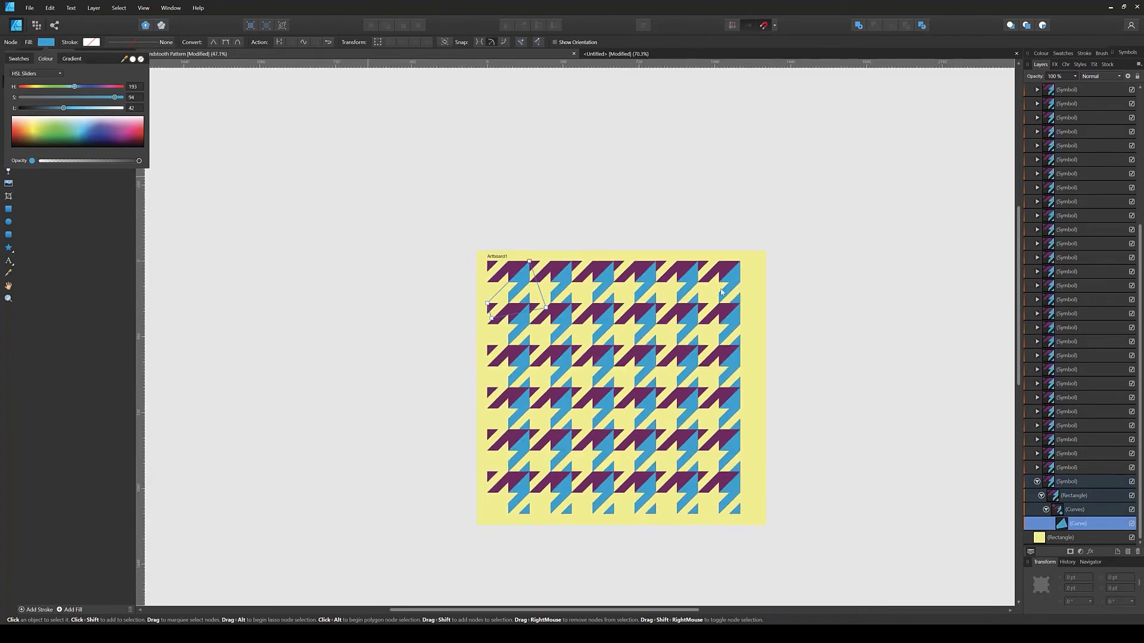
Delete the blue shape nested in the symbol's houndstooth curves
key("v")
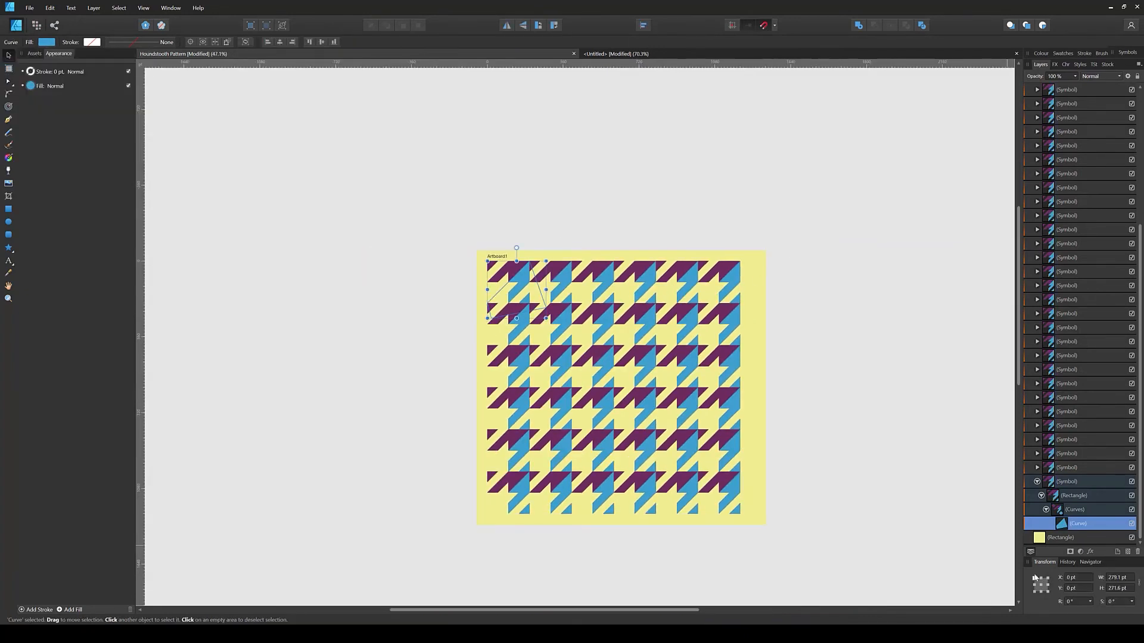
key("Delete")
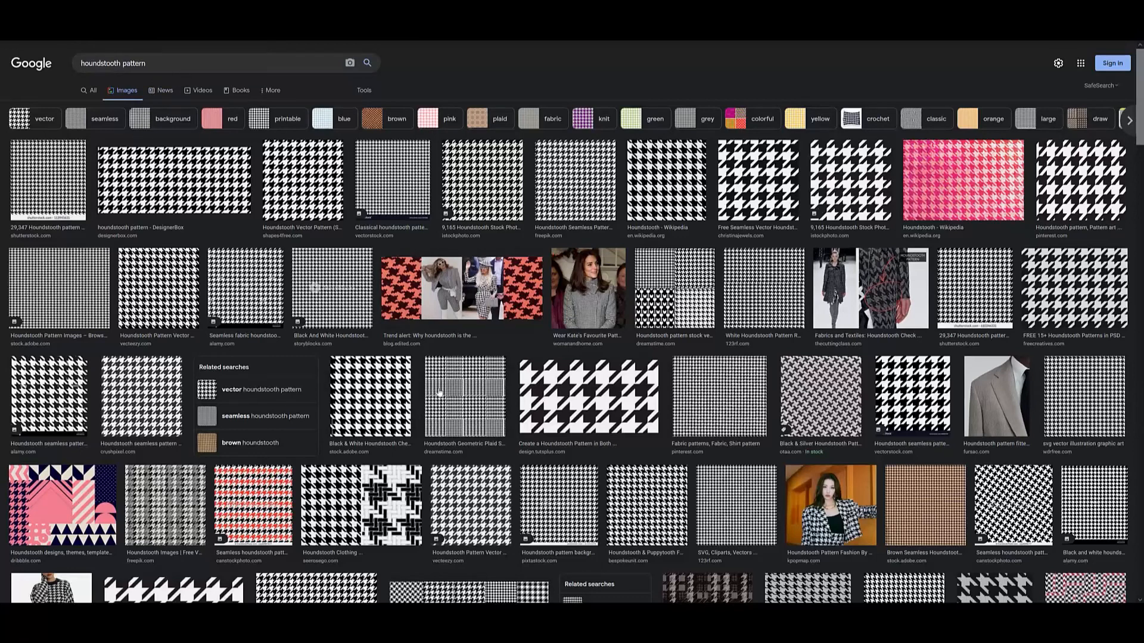
Switch to Google Images and browse the houndstooth pattern results, previewing multicoloured FreeVectors and Vecteezy examples with their related images
scroll(396, 389, "down", 3)
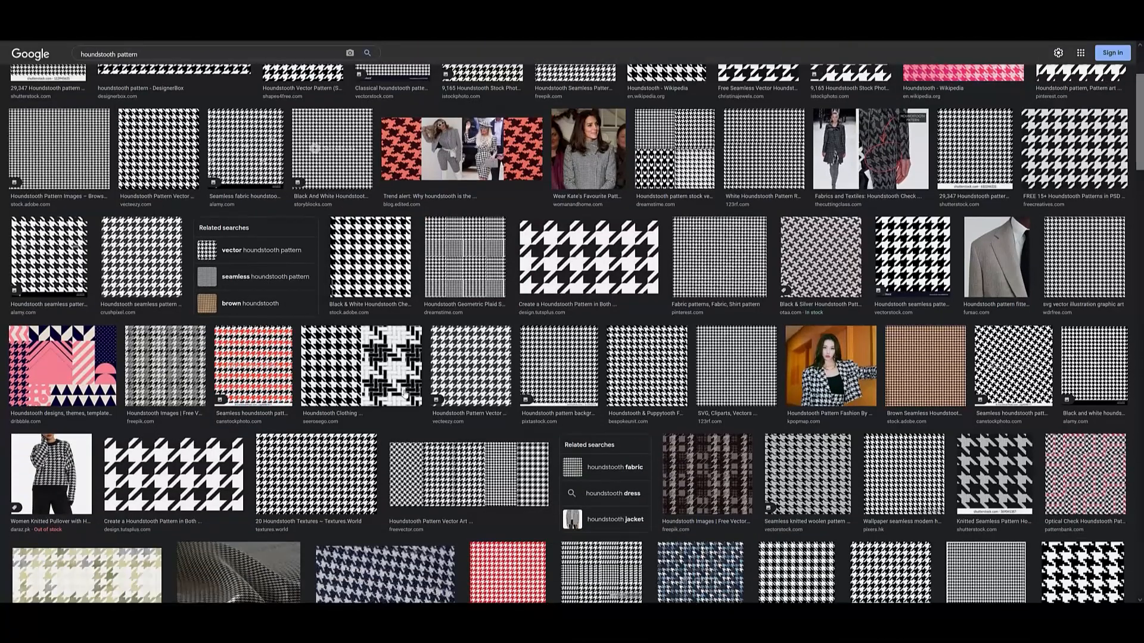
scroll(411, 394, "down", 3)
scroll(410, 394, "down", 4)
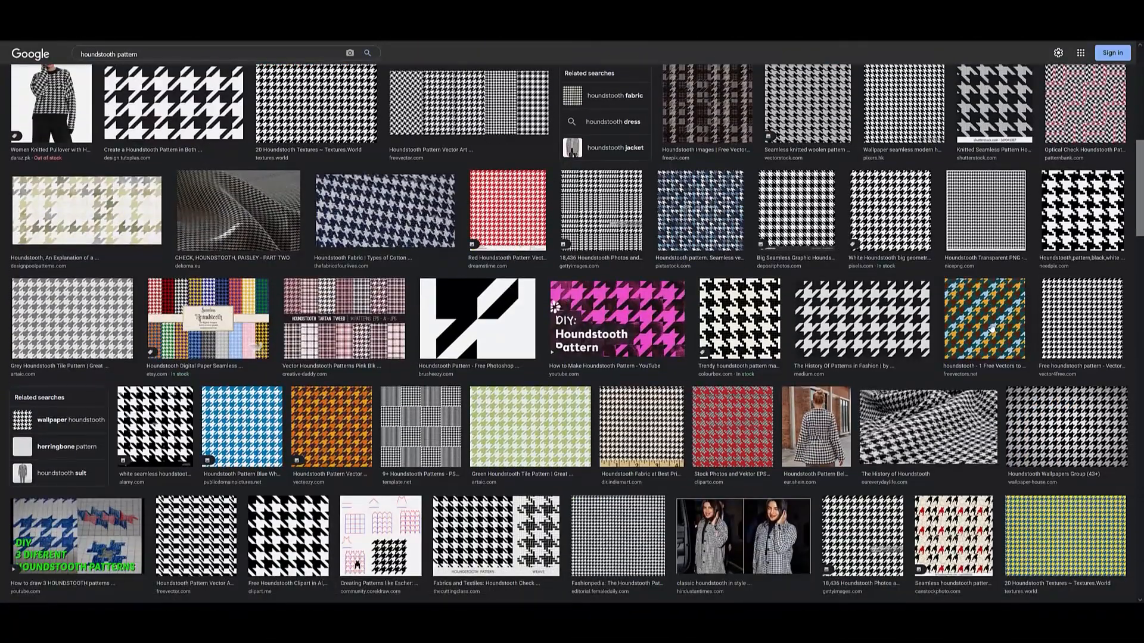
left_click(991, 329)
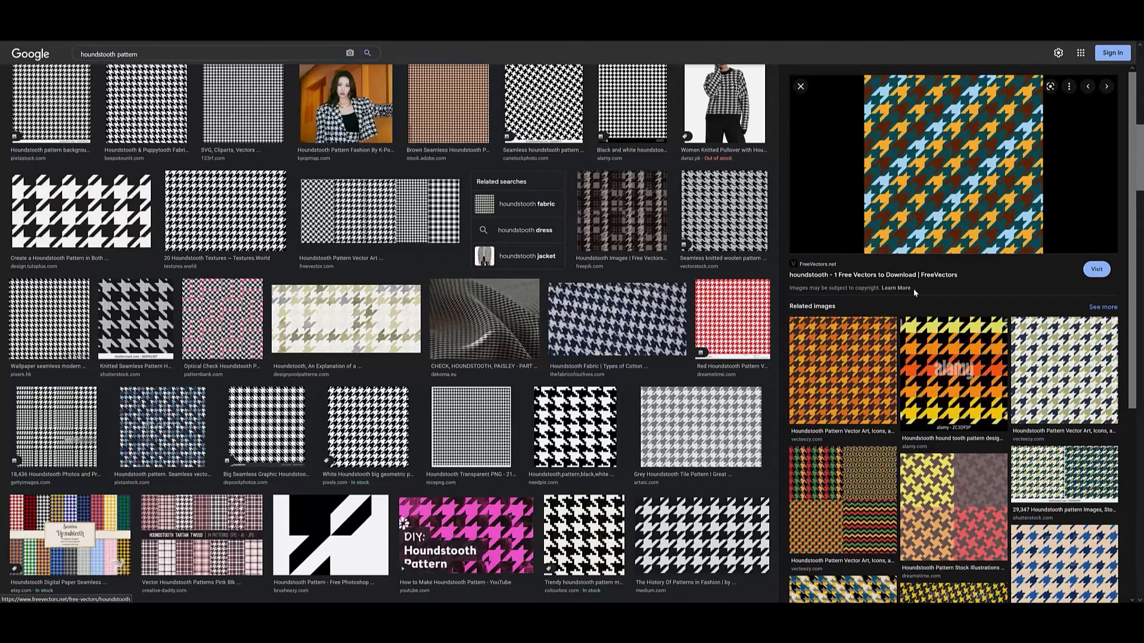
scroll(863, 298, "down", 4)
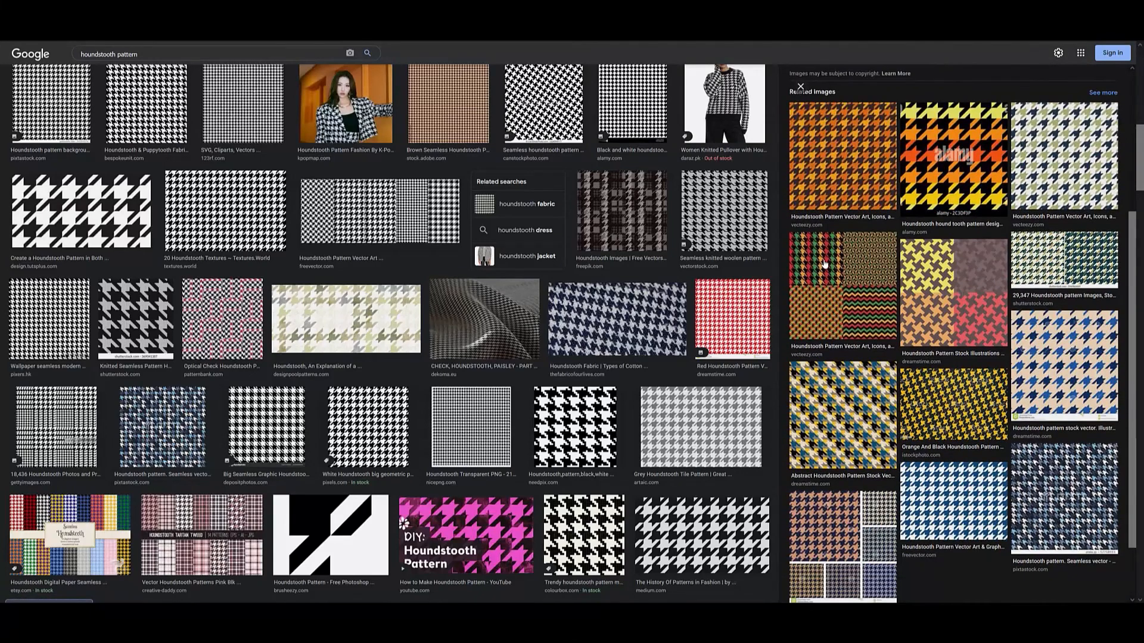
scroll(842, 311, "up", 4)
left_click(818, 505)
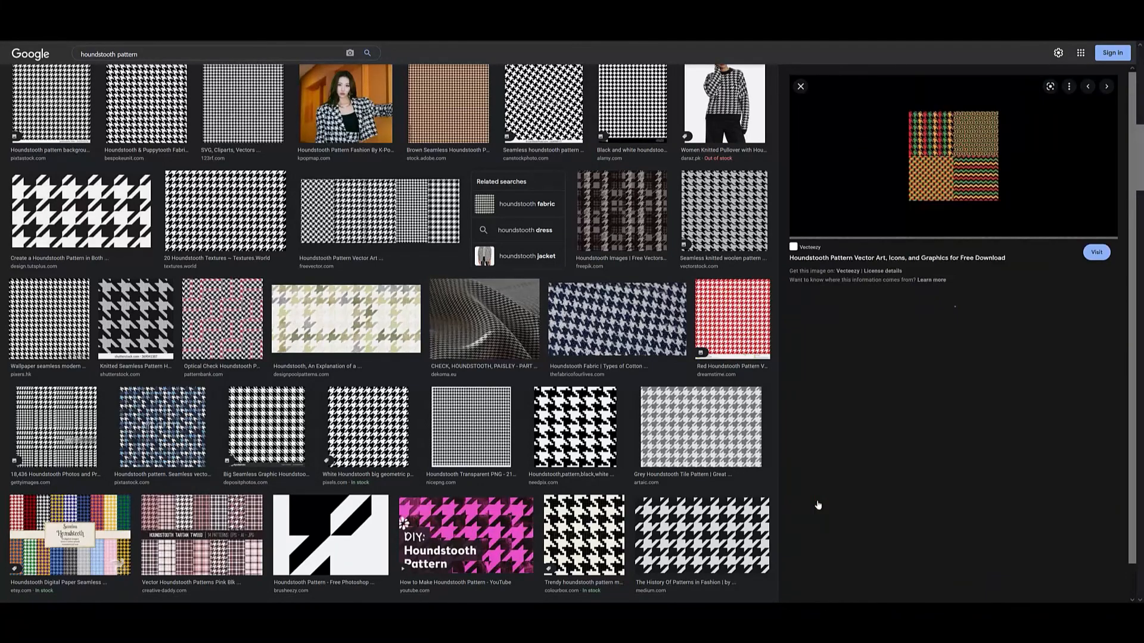
scroll(938, 286, "down", 3)
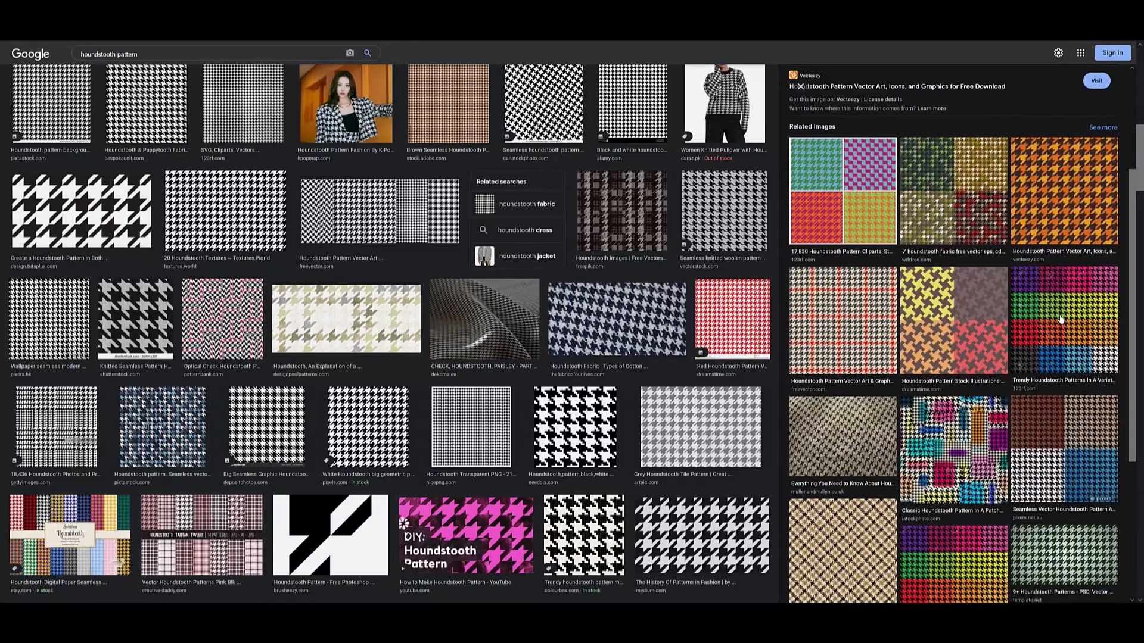
scroll(1022, 321, "down", 4)
scroll(431, 411, "down", 1)
scroll(432, 411, "down", 2)
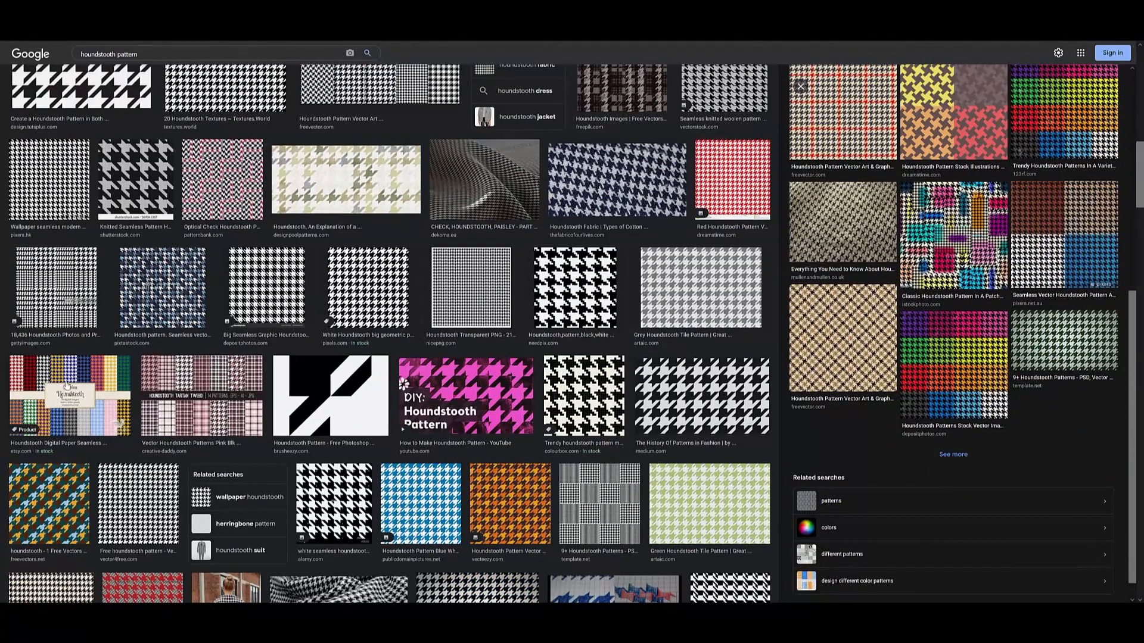
Examine more houndstooth colour variations, previewing the Etsy digital papers and the Vecteezy, Cliparto, Dribbble and Patternbank patterns
left_click(56, 375)
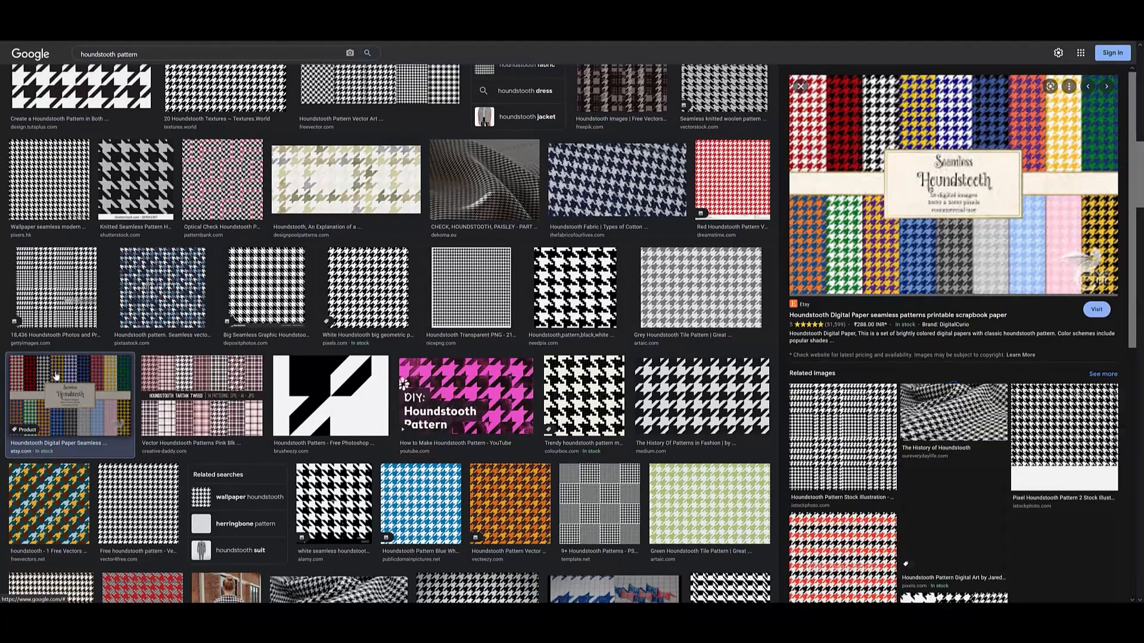
scroll(262, 411, "down", 2)
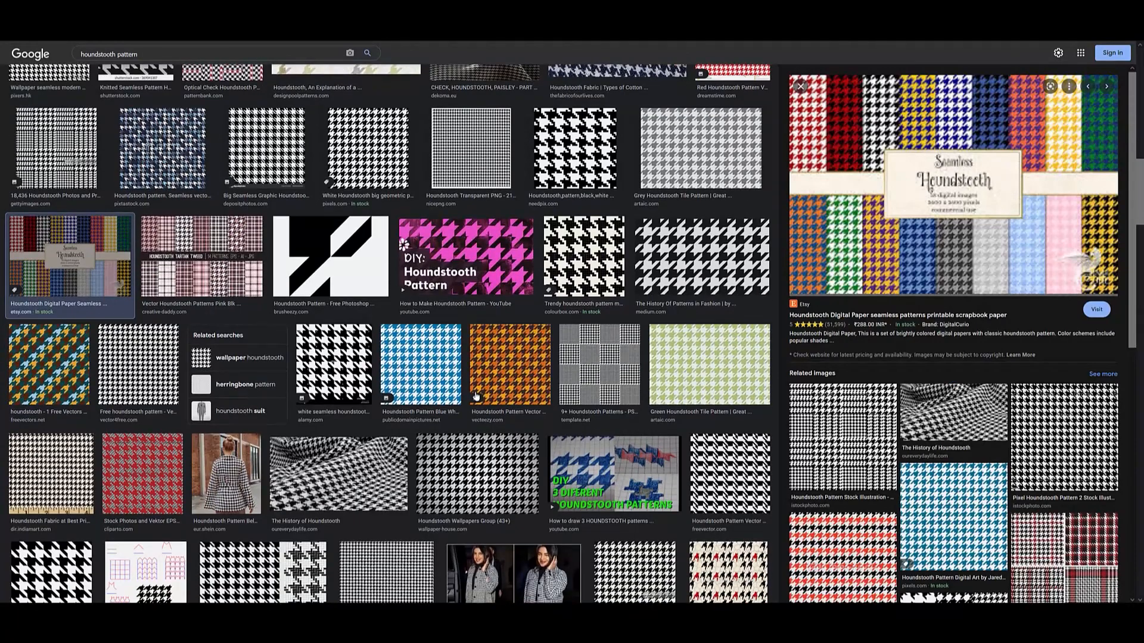
scroll(475, 396, "down", 1)
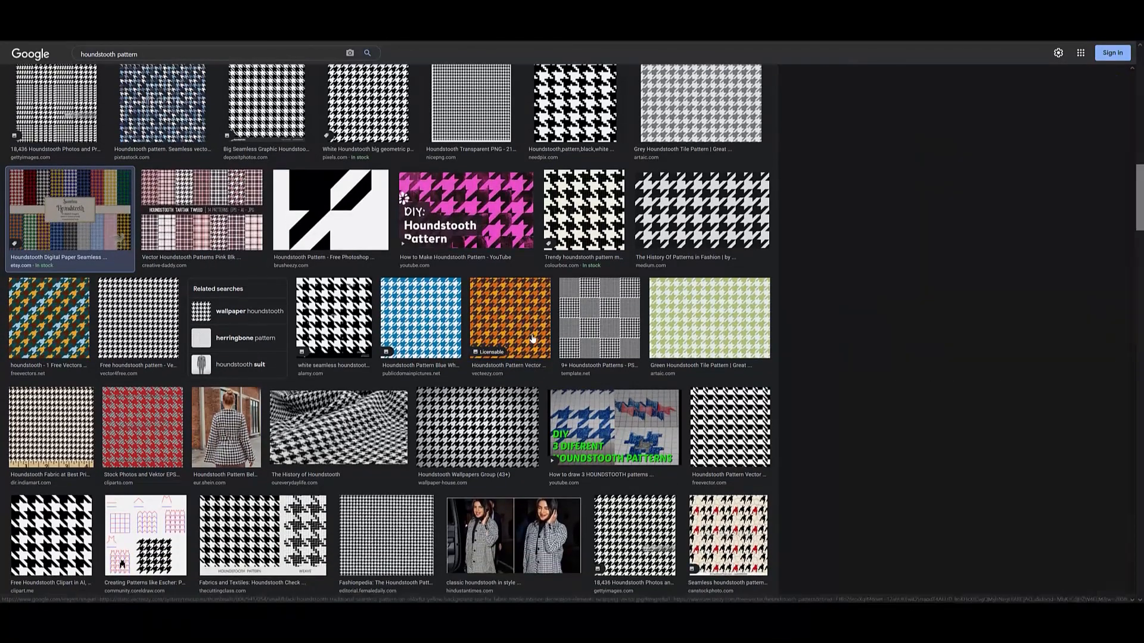
left_click(533, 339)
scroll(536, 358, "down", 5)
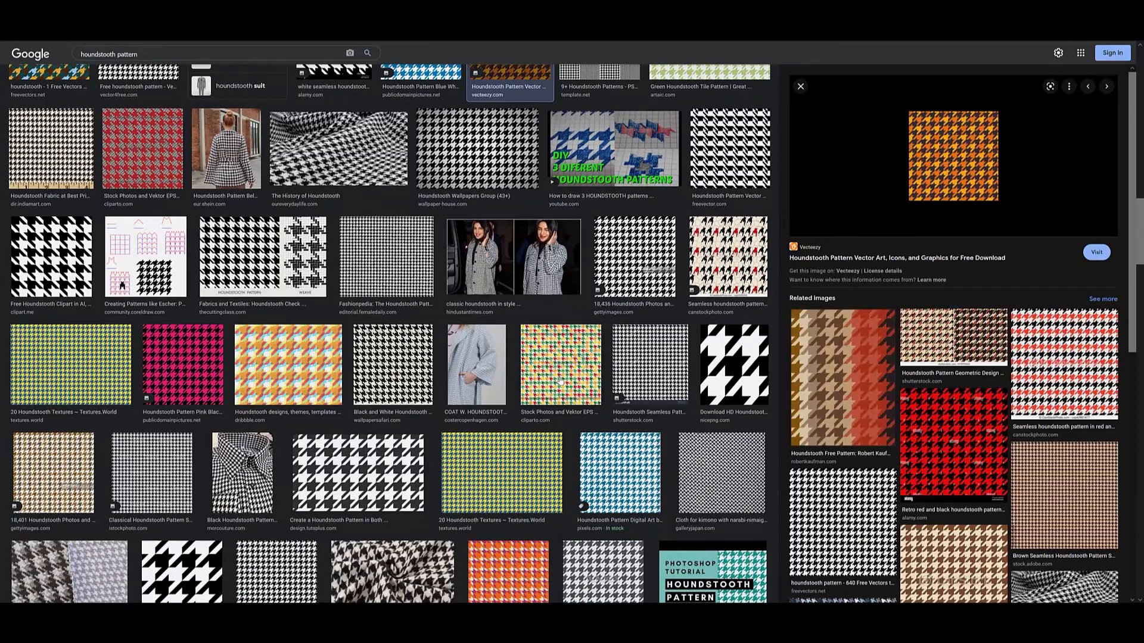
left_click(560, 381)
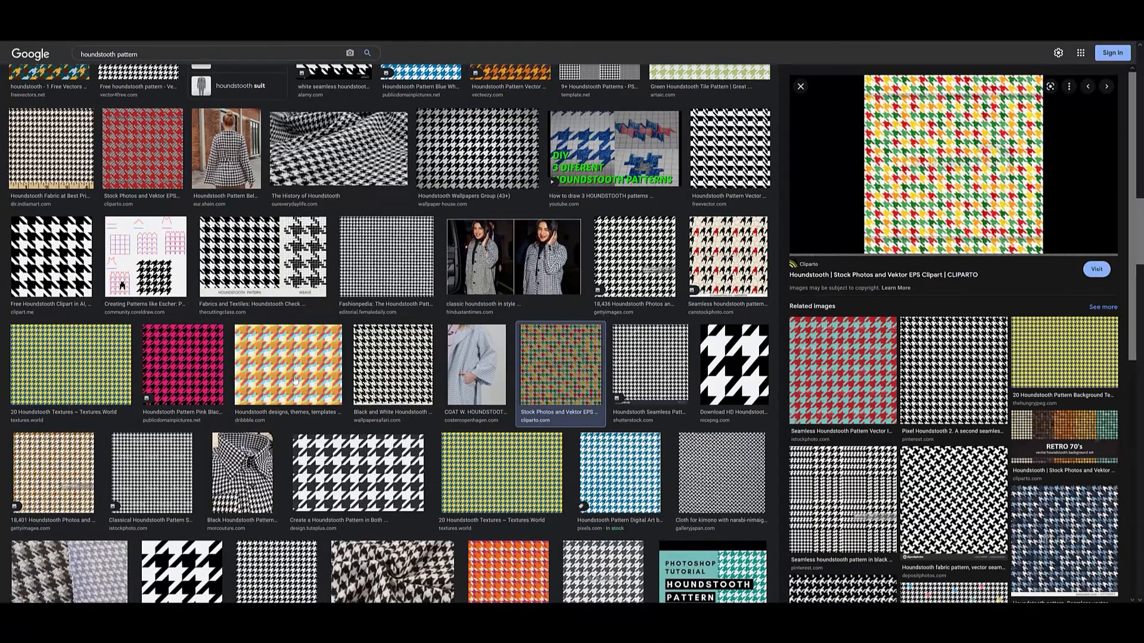
left_click(295, 379)
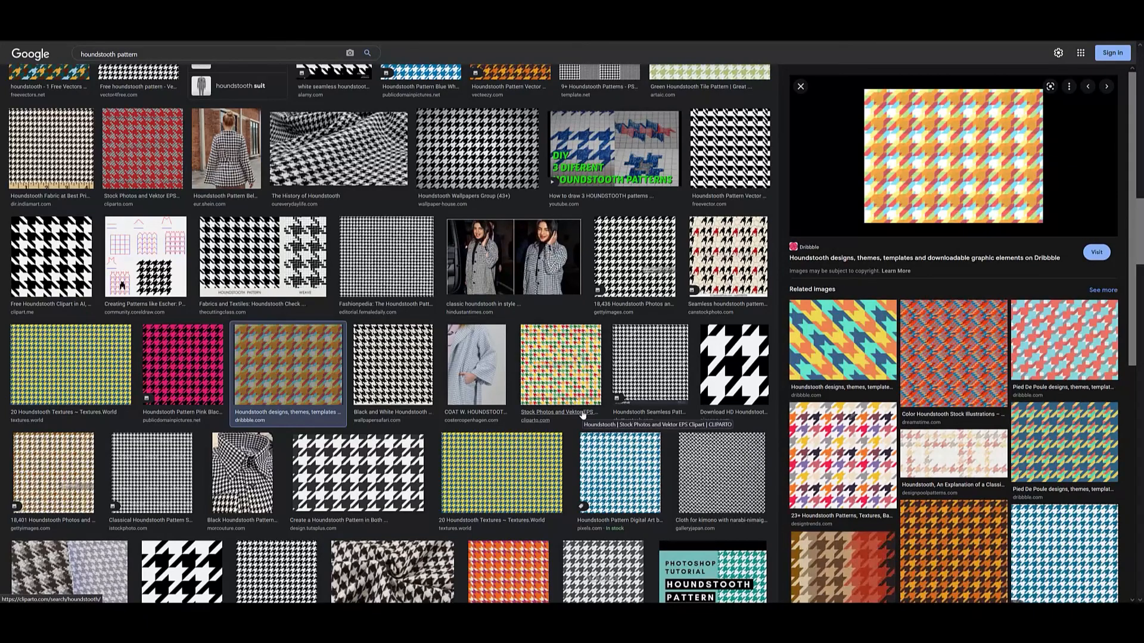
scroll(582, 415, "down", 3)
left_click(508, 387)
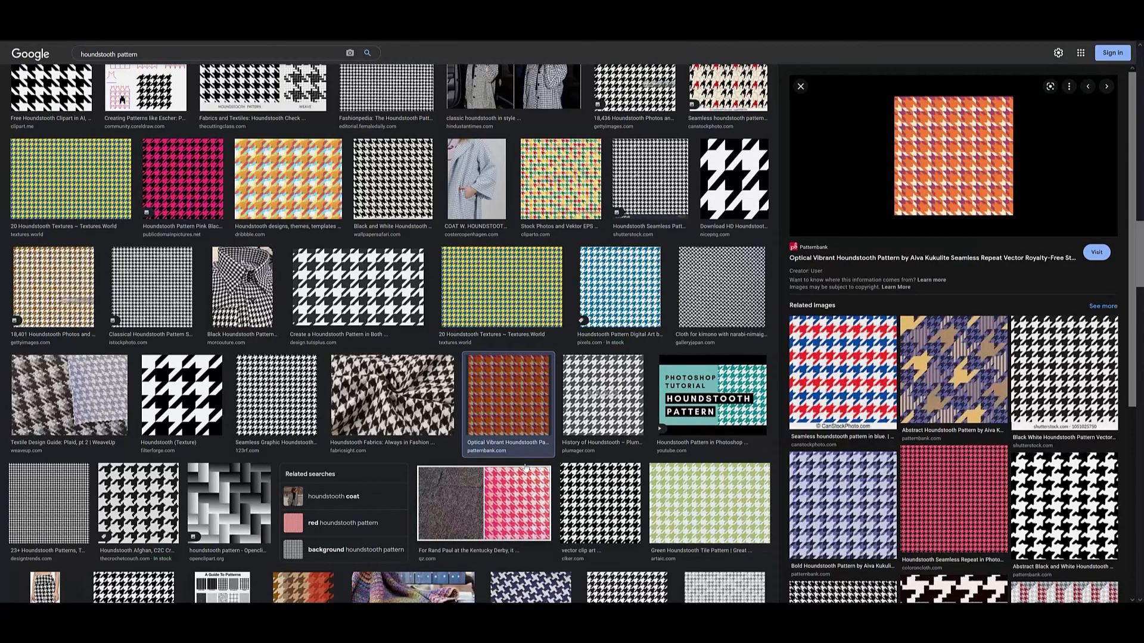
scroll(594, 460, "down", 3)
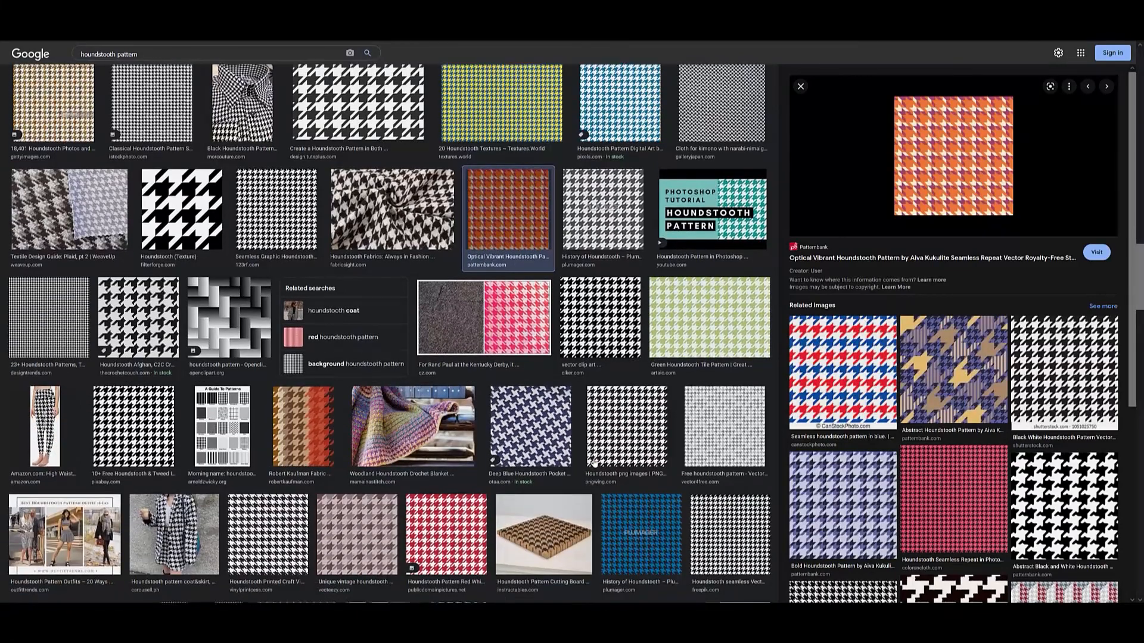
left_click(356, 534)
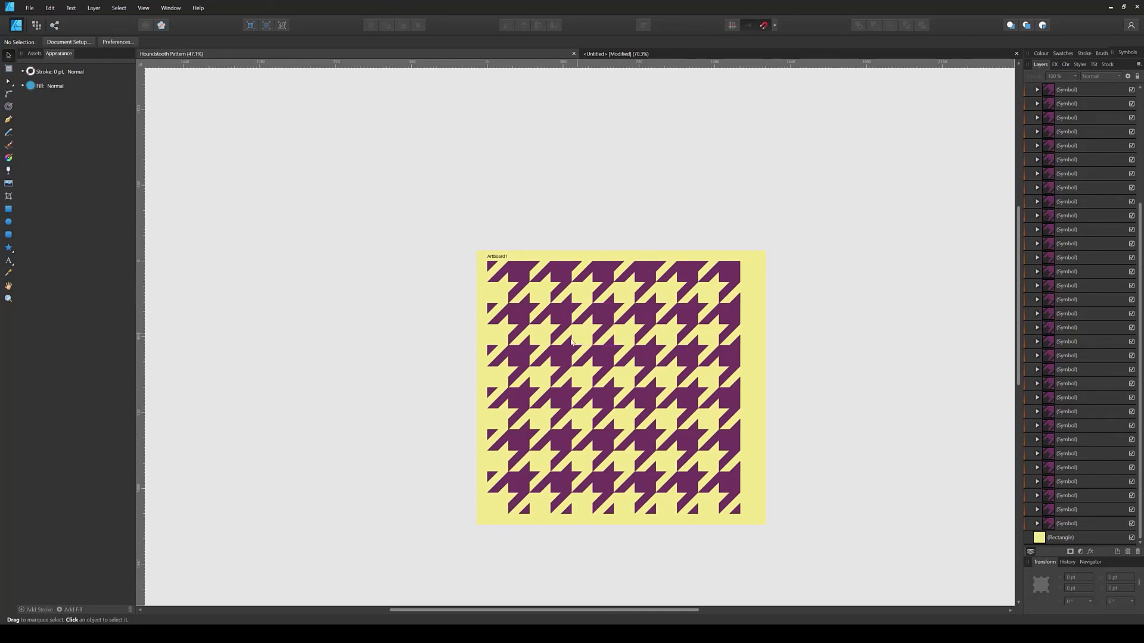
Return to the Houndstooth Pattern document in Affinity Designer and collapse the expanded group of symbols in the layer stack
scroll(1052, 116, "up", 2)
left_click(1033, 146)
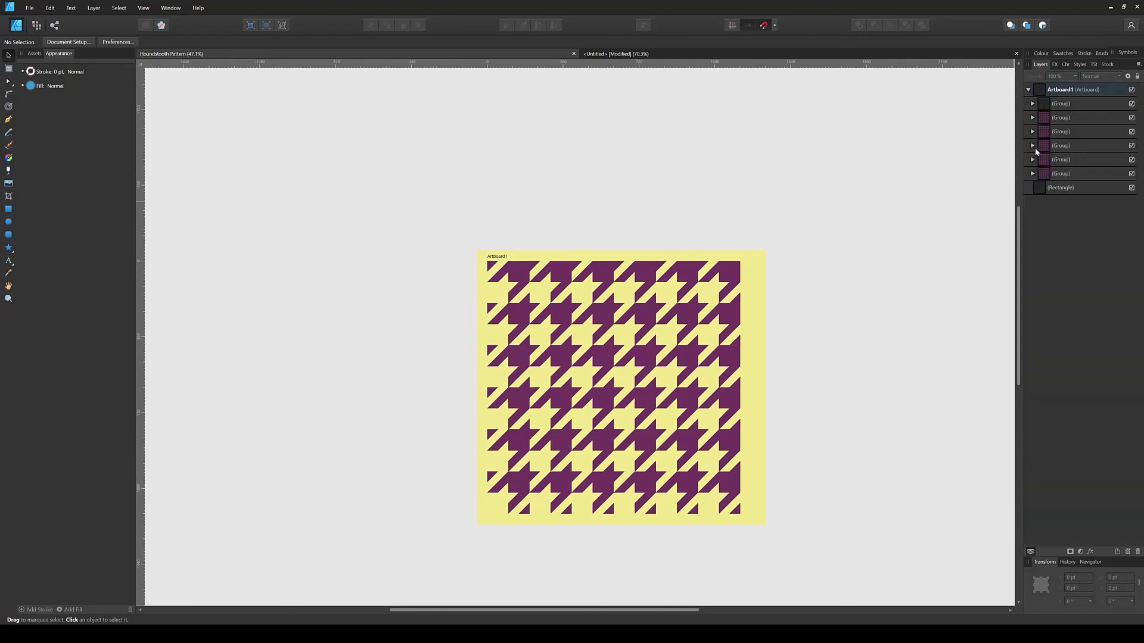